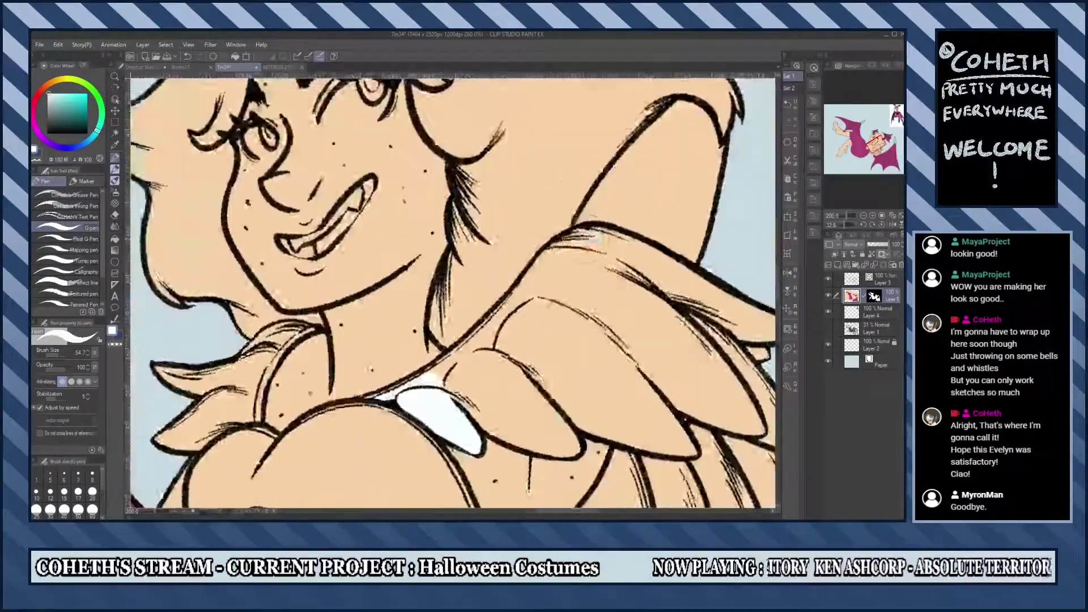
Paint the upper feathers of the winged sleeve on the raised arm white with the G-pen.
drag(601, 238, 501, 341)
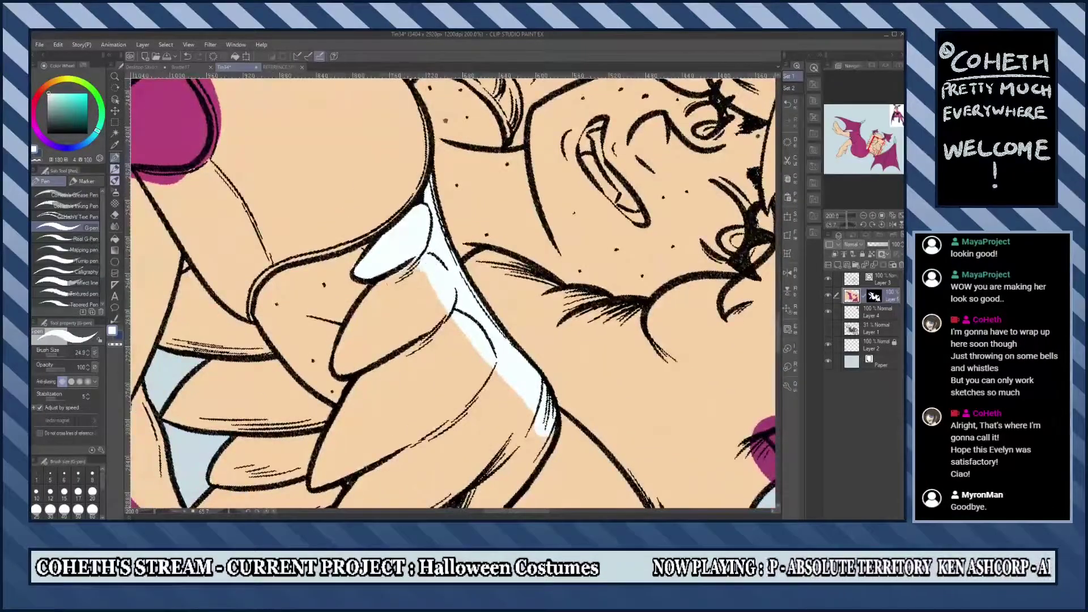
drag(420, 272, 340, 369)
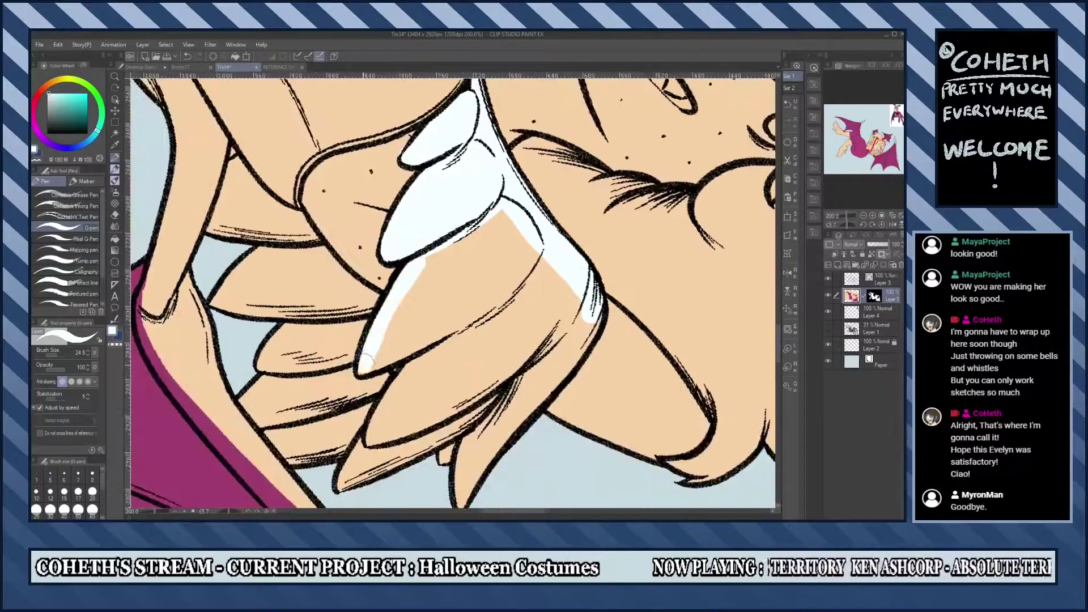
drag(524, 226, 428, 275)
key(ctrl+minus)
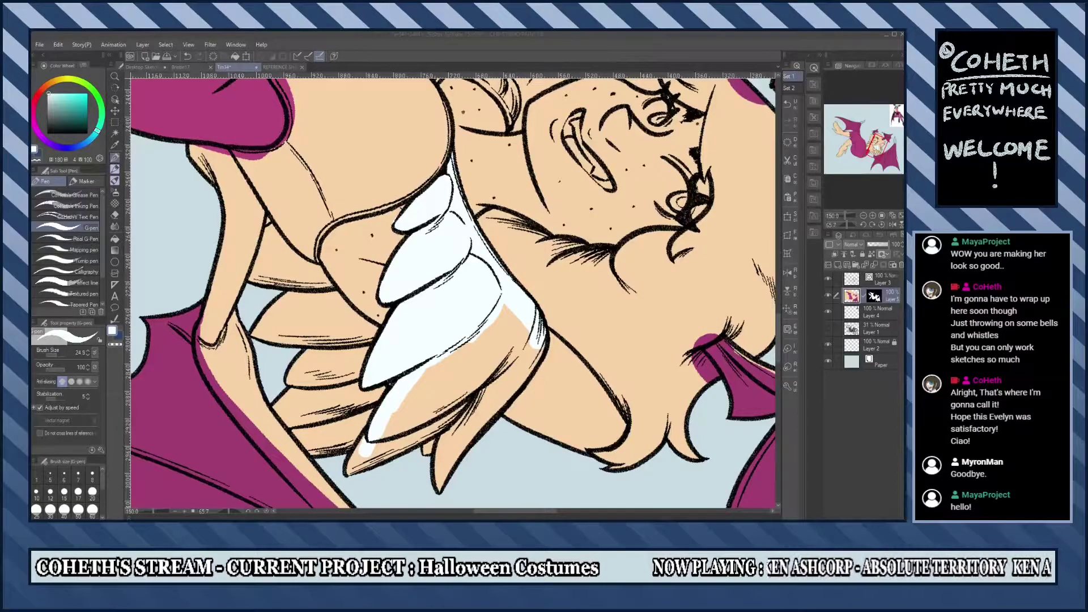
Paint the lower and outer feathers of the same sleeve white, covering the remaining skin tone.
mouse_move(266, 226)
mouse_down()
mouse_move(266, 357)
mouse_move(295, 445)
mouse_up()
drag(453, 284, 397, 216)
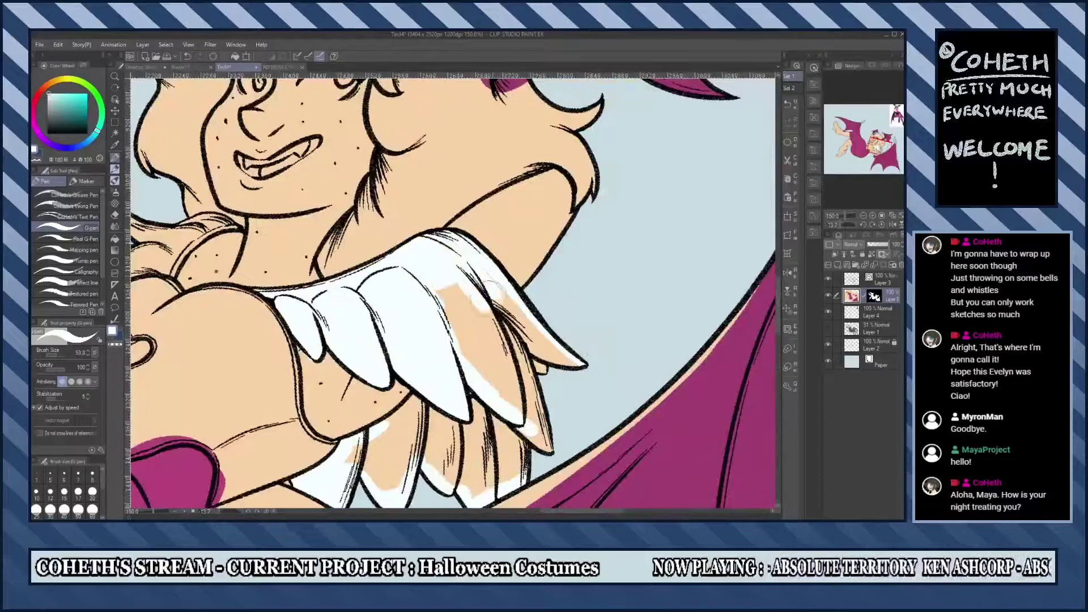
drag(482, 272, 447, 408)
drag(510, 341, 397, 255)
mouse_move(442, 329)
mouse_down()
mouse_move(369, 414)
mouse_move(414, 425)
mouse_up()
drag(522, 310, 396, 255)
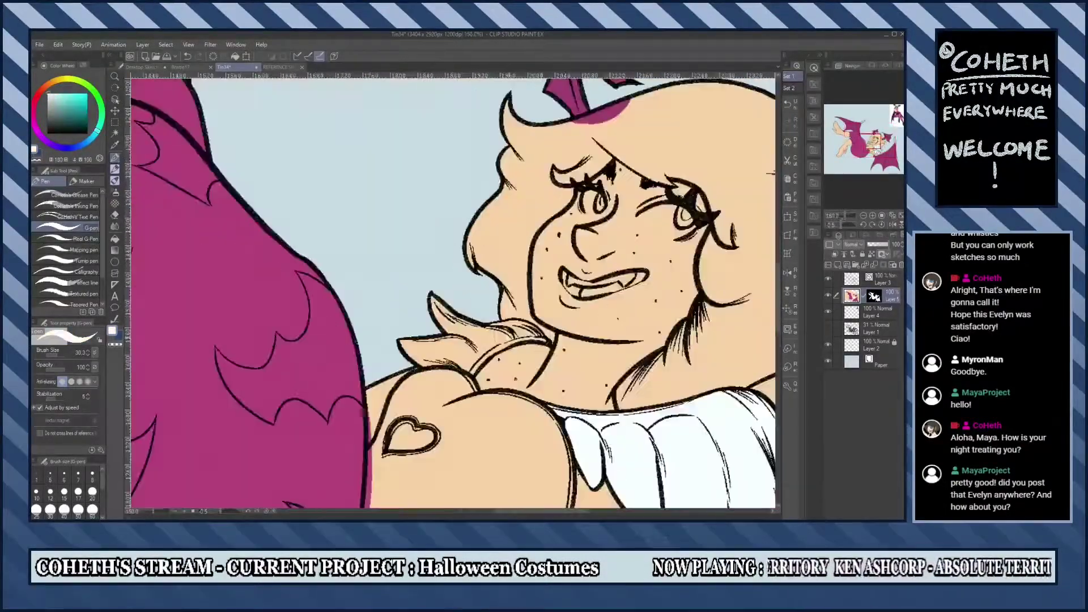
Paint the small feather tufts on the far shoulder white up to their outlines.
drag(510, 331, 555, 344)
mouse_move(510, 340)
mouse_down()
mouse_move(453, 283)
mouse_move(532, 326)
mouse_up()
drag(499, 284, 527, 357)
mouse_move(413, 323)
mouse_down()
mouse_move(493, 382)
mouse_move(496, 340)
mouse_up()
drag(454, 284, 510, 340)
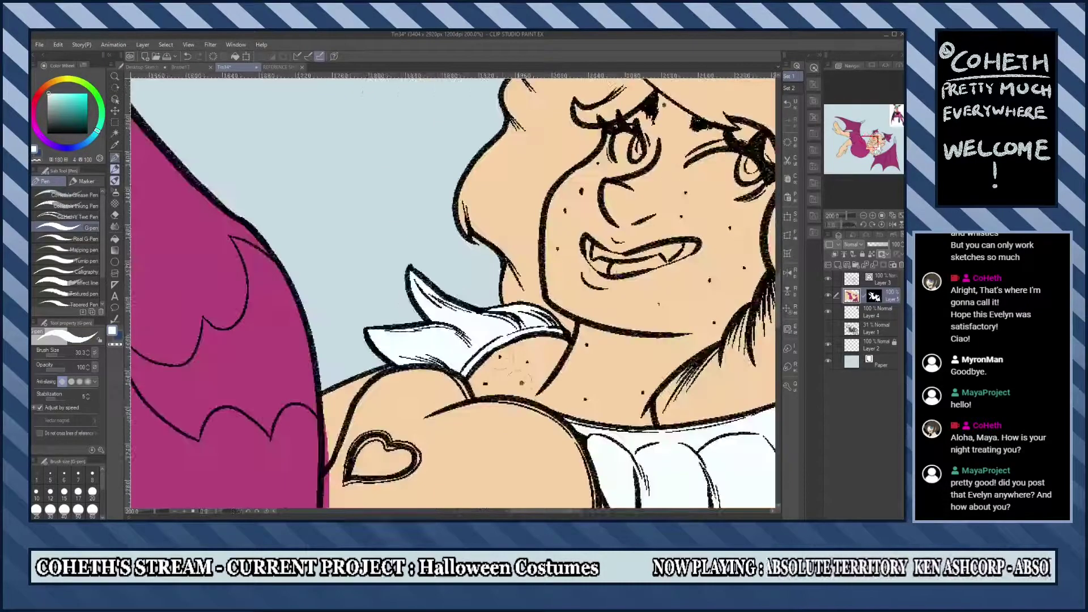
key(ctrl+minus)
key(ctrl+minus)
key(ctrl+minus)
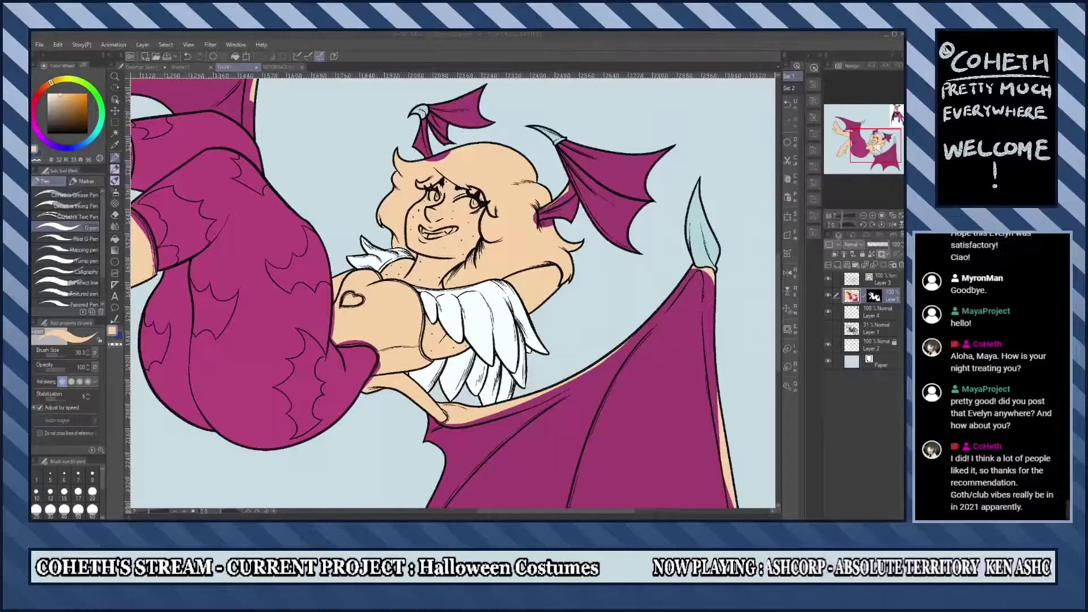
Choose a dark maroon and paint a thick border just inside the outline of the bodice.
key(ctrl+plus)
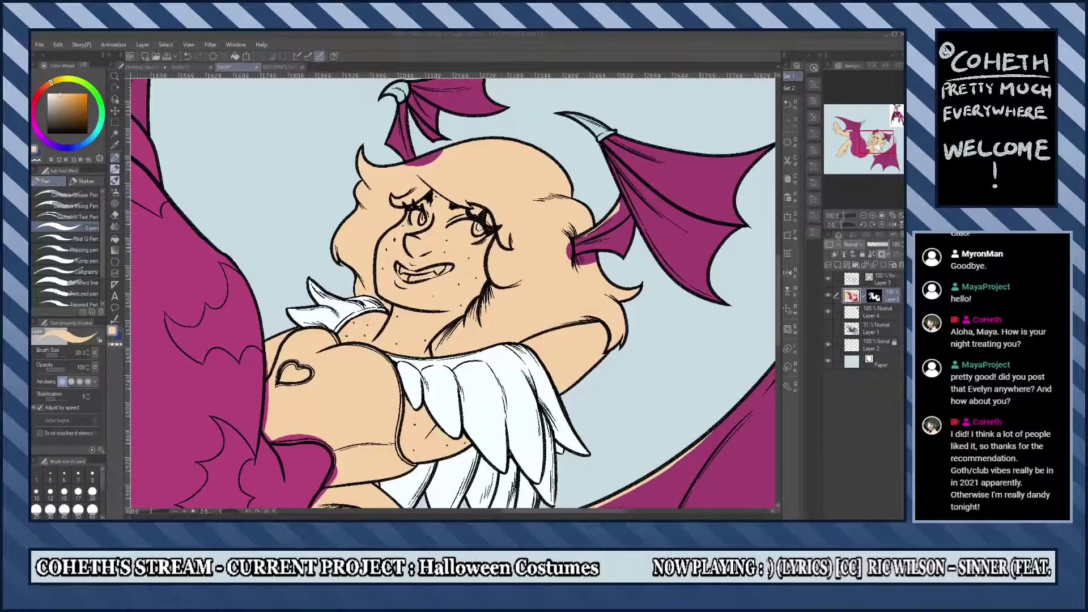
key(ctrl+minus)
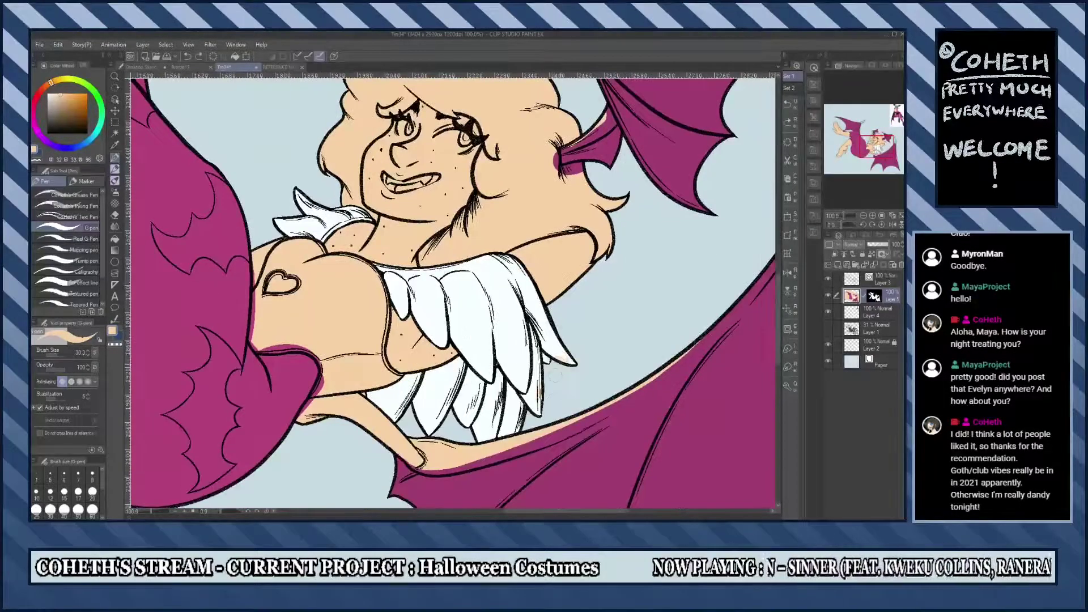
key(ctrl+Tab)
key(ctrl+shift+Tab)
key(ctrl+plus)
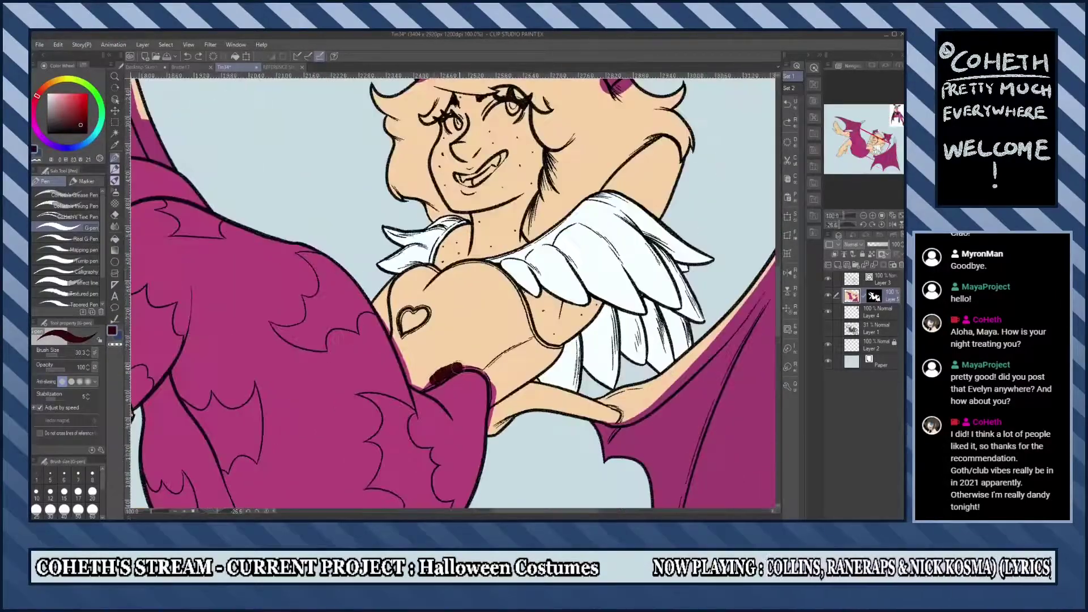
drag(445, 405, 503, 359)
key(ctrl+plus)
drag(478, 417, 573, 347)
drag(544, 371, 600, 317)
key(h)
mouse_move(431, 391)
mouse_down()
mouse_move(494, 370)
mouse_move(541, 331)
mouse_up()
drag(553, 292, 524, 360)
mouse_move(510, 283)
mouse_down()
mouse_move(363, 368)
mouse_move(385, 287)
mouse_up()
drag(297, 323, 238, 379)
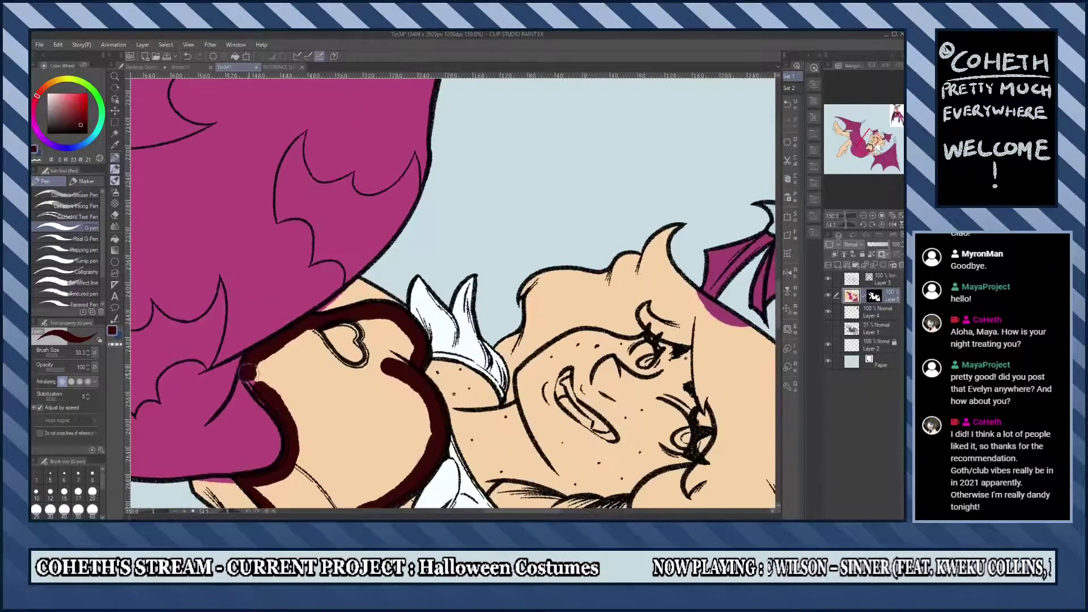
Fill the interior of the bodice with the dark maroon.
key(h)
drag(439, 338, 391, 414)
drag(374, 363, 431, 309)
Paint the high-heeled boots dark maroon, using a larger brush for the shaft and foot.
key(ctrl+minus)
mouse_move(391, 363)
mouse_down()
mouse_move(374, 307)
mouse_move(295, 316)
mouse_move(333, 363)
mouse_up()
key(ctrl+minus)
key(ctrl+plus)
mouse_move(397, 295)
mouse_down()
mouse_move(386, 363)
mouse_move(377, 360)
mouse_up()
key(ctrl+minus)
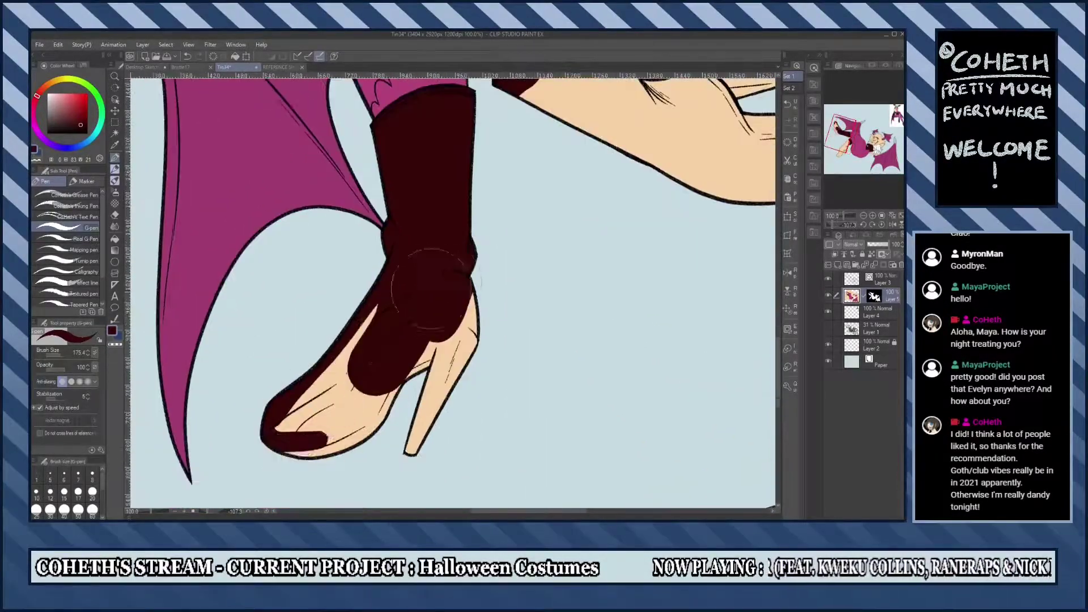
Paint maroon closely around the heart cutout on the bodice with a small brush, keeping the heart skin-coloured.
key(ctrl+minus)
key(ctrl+plus)
key(ctrl+plus)
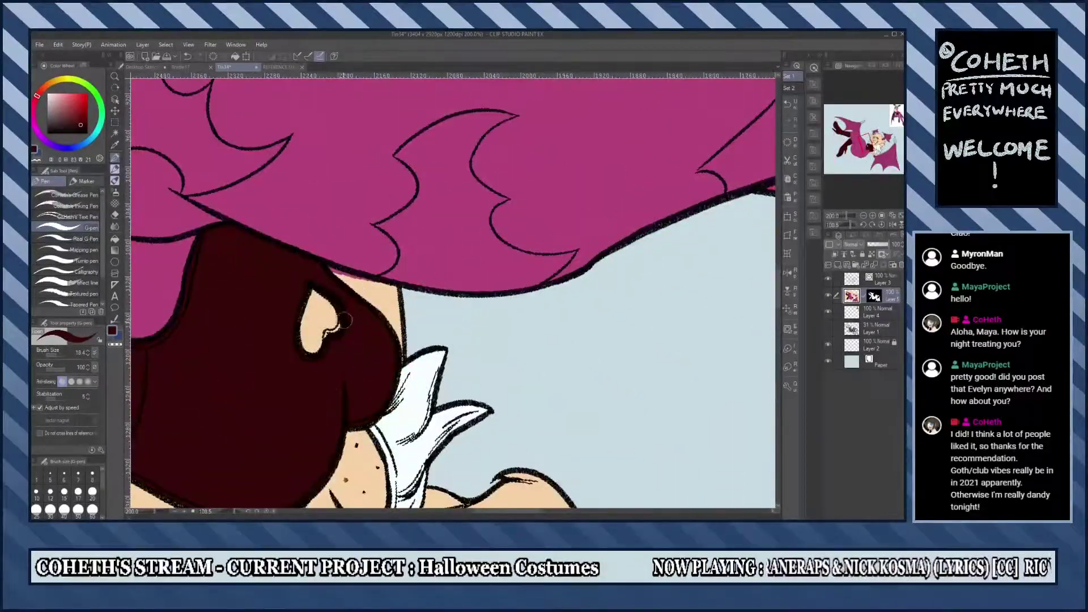
key(ctrl+minus)
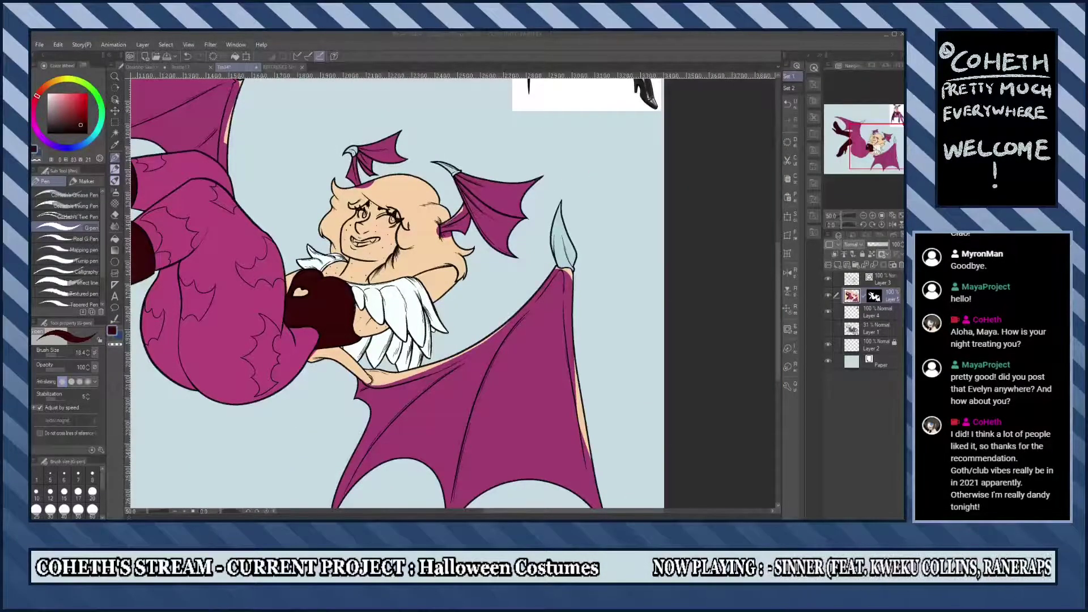
Choose a darker purple and fill the bat-shaped patches on the tights with the Fill tool.
scroll(397, 284, up, 10)
scroll(396, 283, down, 10)
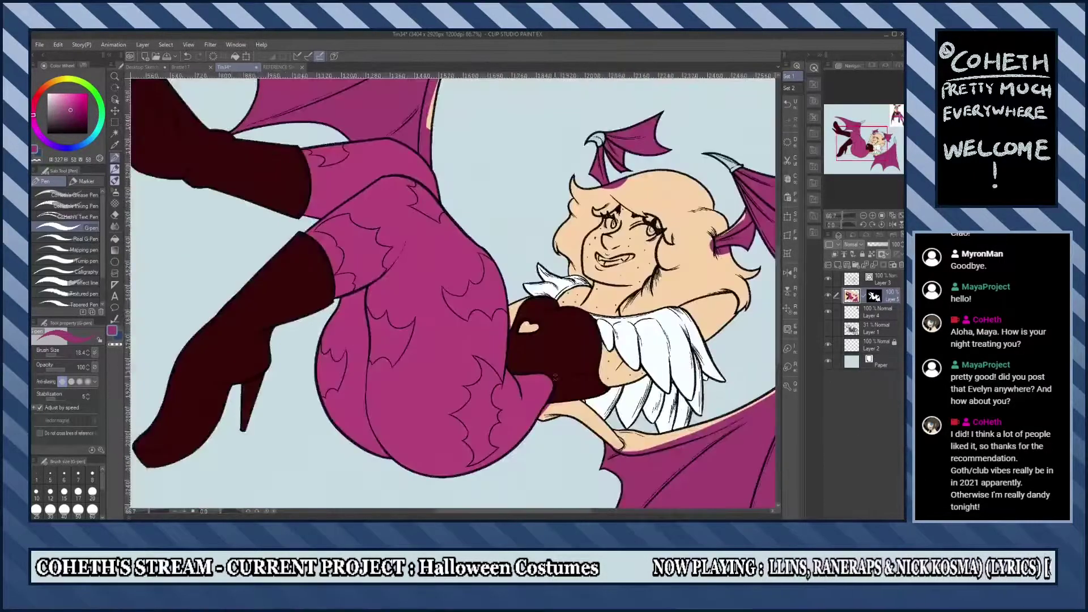
key(ctrl+plus)
click(115, 238)
key(ctrl+minus)
key(ctrl+minus)
key(ctrl+minus)
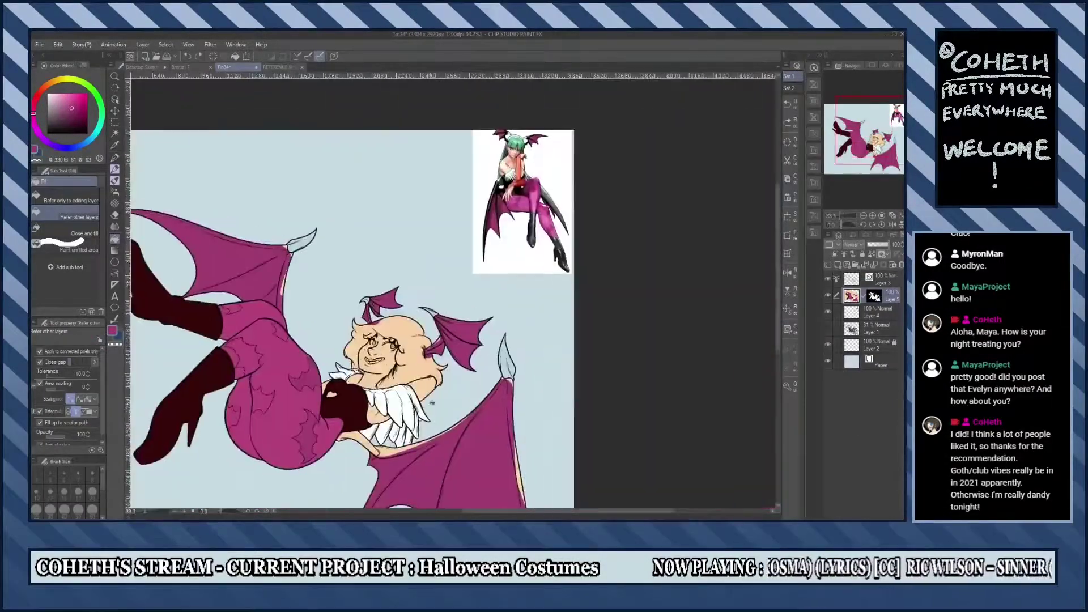
key(ctrl+plus)
key(ctrl+plus)
key(p)
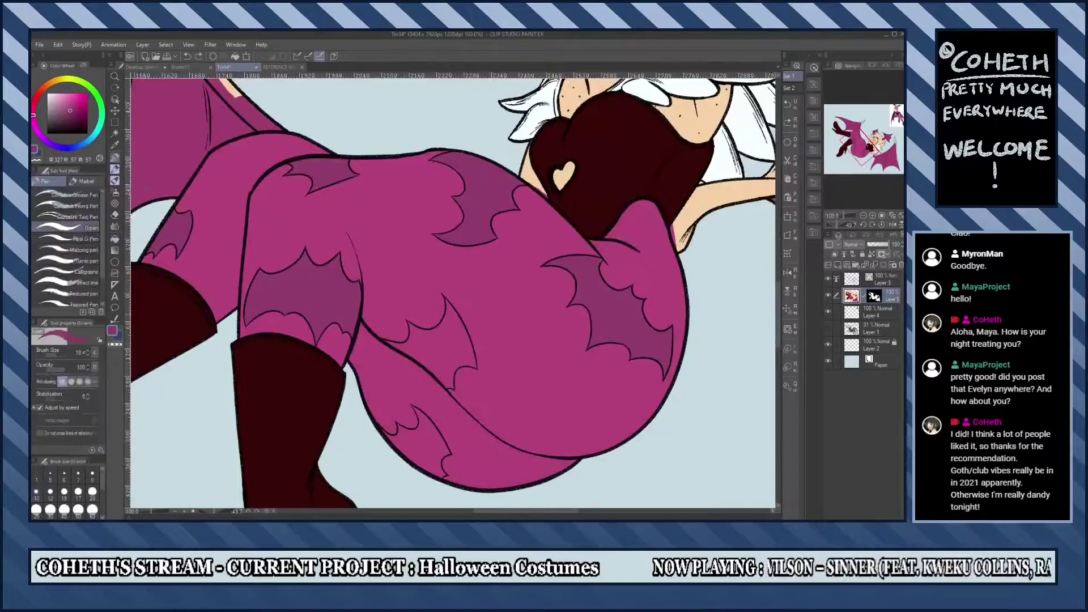
Trace darker purple inside the outline of the open bat patch at the thigh's edge to close its gaps.
key(ctrl+plus)
drag(462, 390, 501, 211)
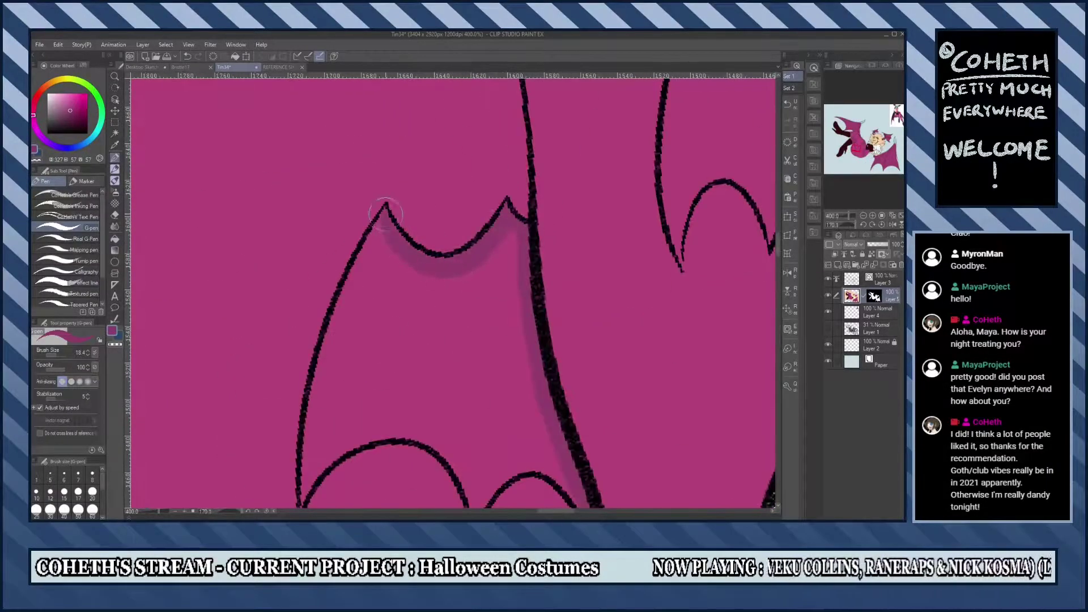
drag(386, 212, 535, 231)
key(ctrl+minus)
key(ctrl+minus)
key(ctrl+plus)
key(ctrl+plus)
Close the gaps of the bat patch along the outer edge of the hips and fill it with darker purple.
drag(265, 295, 298, 453)
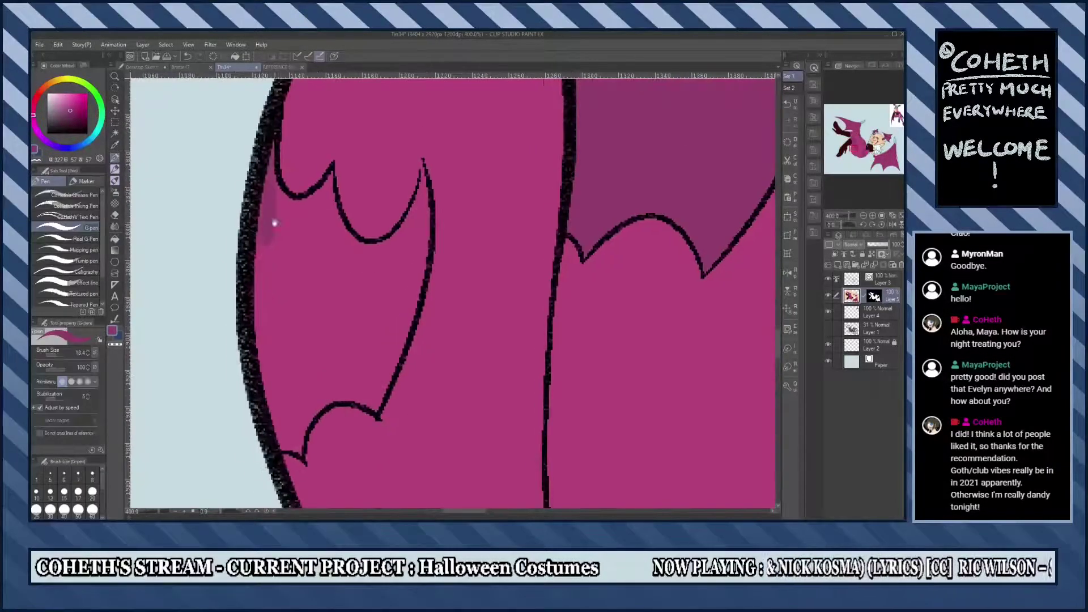
drag(422, 232, 396, 314)
key(g)
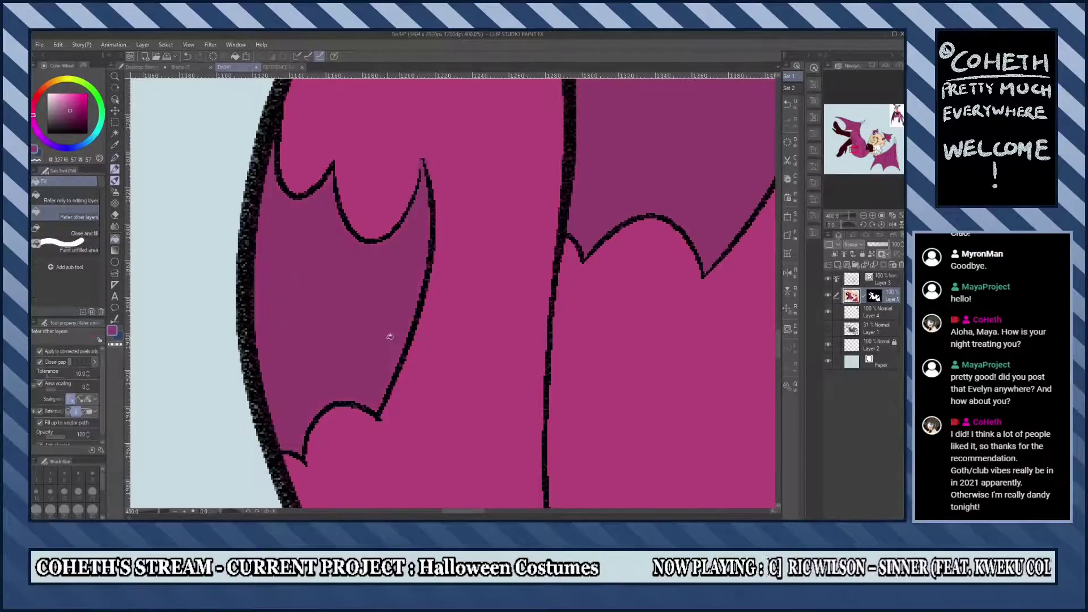
click(389, 332)
key(p)
key(ctrl+minus)
key(ctrl+minus)
key(ctrl+minus)
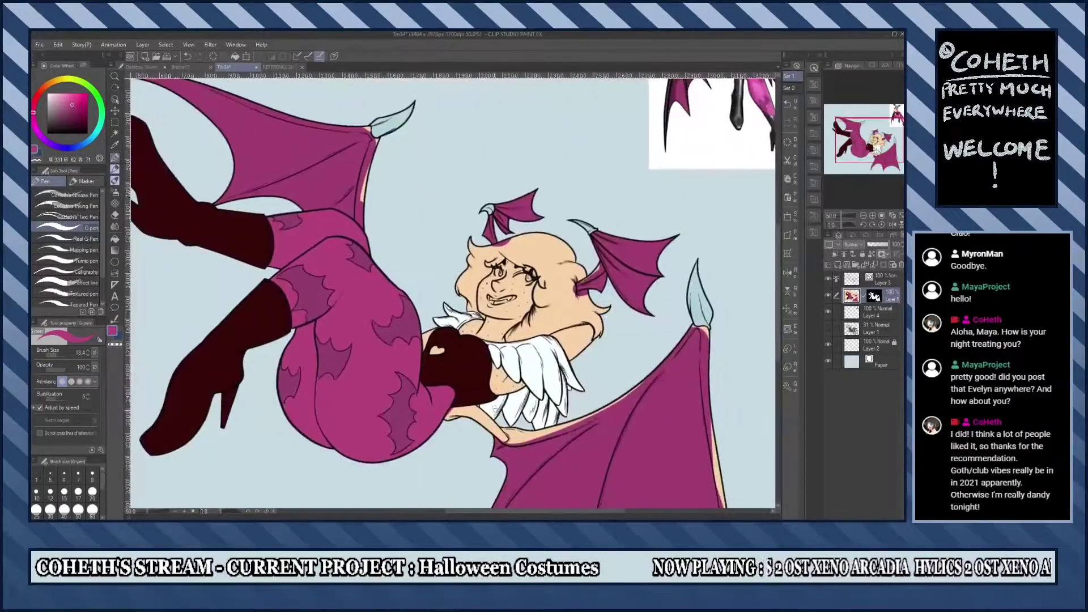
Paint the bony frame along the edges of the wing behind the legs dark maroon.
key(ctrl+plus)
key(ctrl+plus)
mouse_move(420, 389)
mouse_down()
mouse_move(426, 425)
mouse_move(396, 318)
mouse_move(465, 272)
mouse_up()
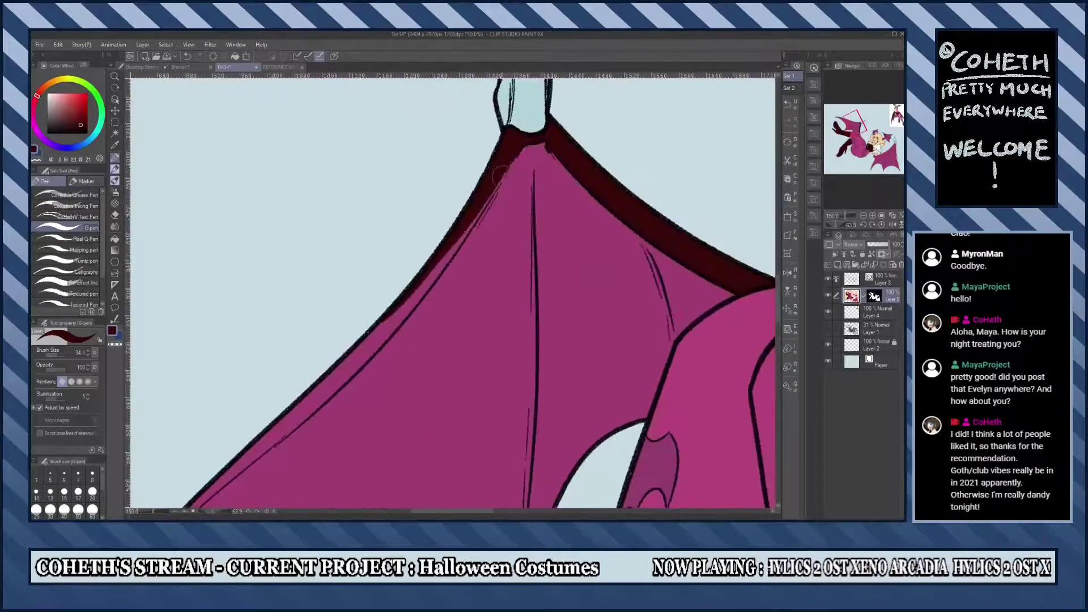
drag(476, 221, 396, 317)
key(ctrl+minus)
key(ctrl+minus)
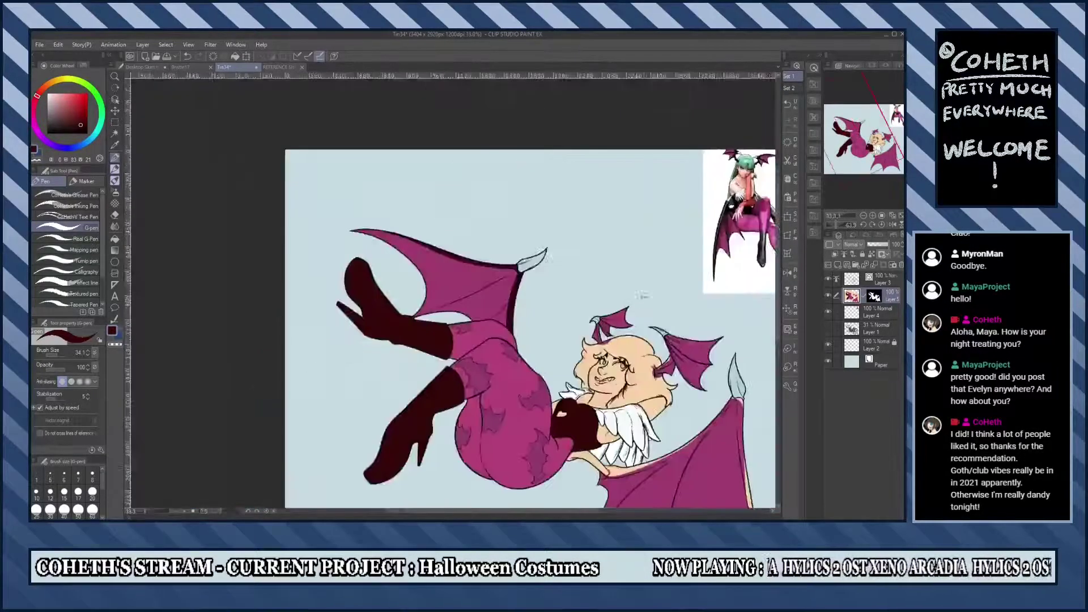
Paint the arm joining the larger wing to the back dark maroon, starting beneath the bodice.
key(ctrl+plus)
key(ctrl+plus)
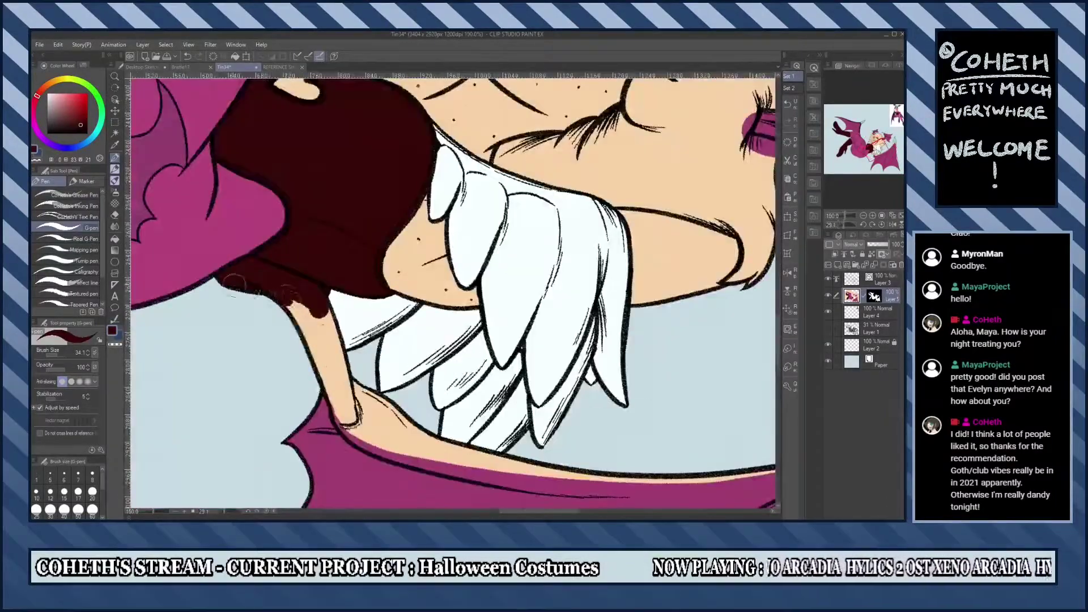
drag(347, 447, 340, 397)
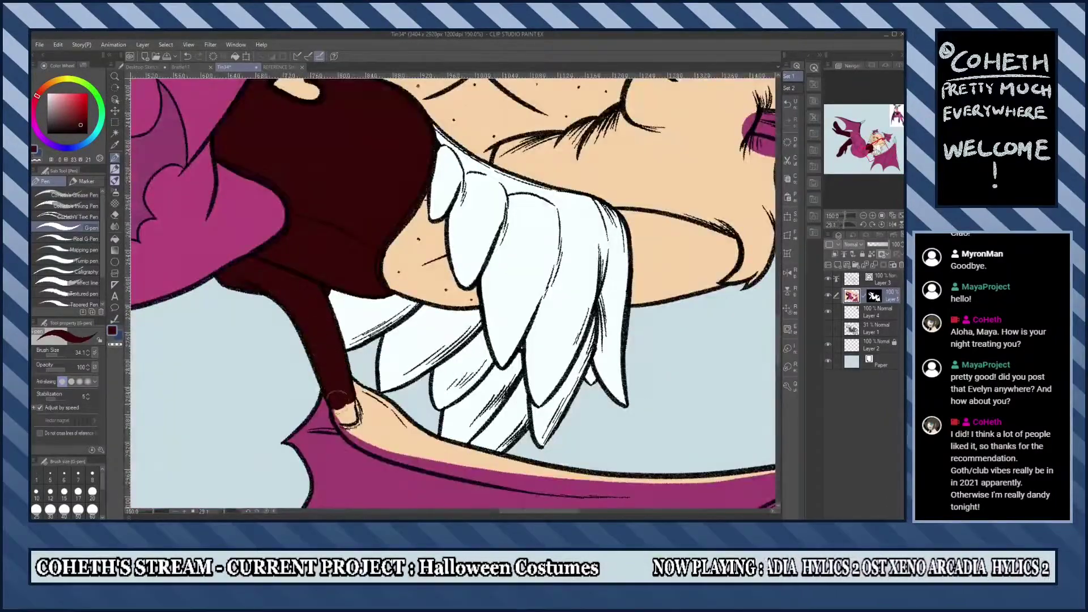
Refill the maroon wing frames and wing arm with a near-black colour using the Fill tool.
key(ctrl+0)
click(115, 238)
key(ctrl+plus)
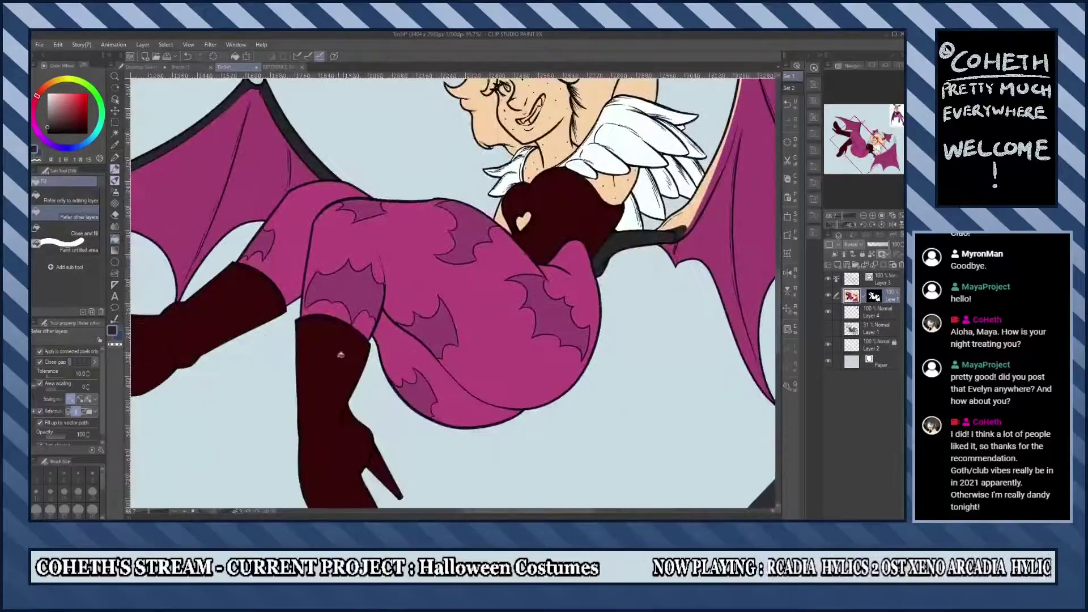
Paint the larger wing's joint and upper frame black with the G-pen, covering the skin tone.
key(p)
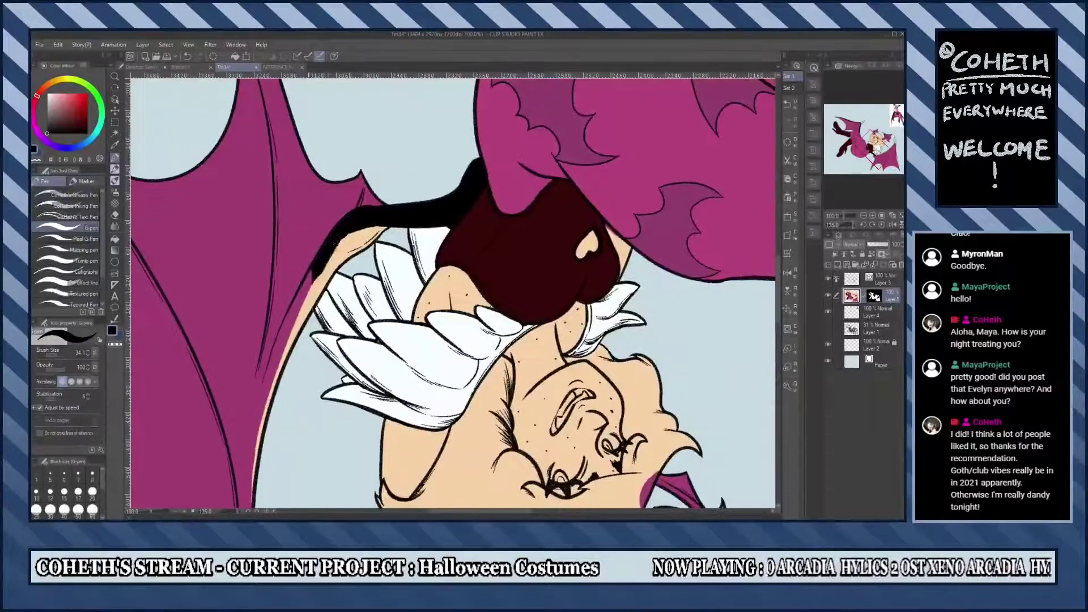
drag(293, 314, 350, 189)
scroll(384, 237, up, 5)
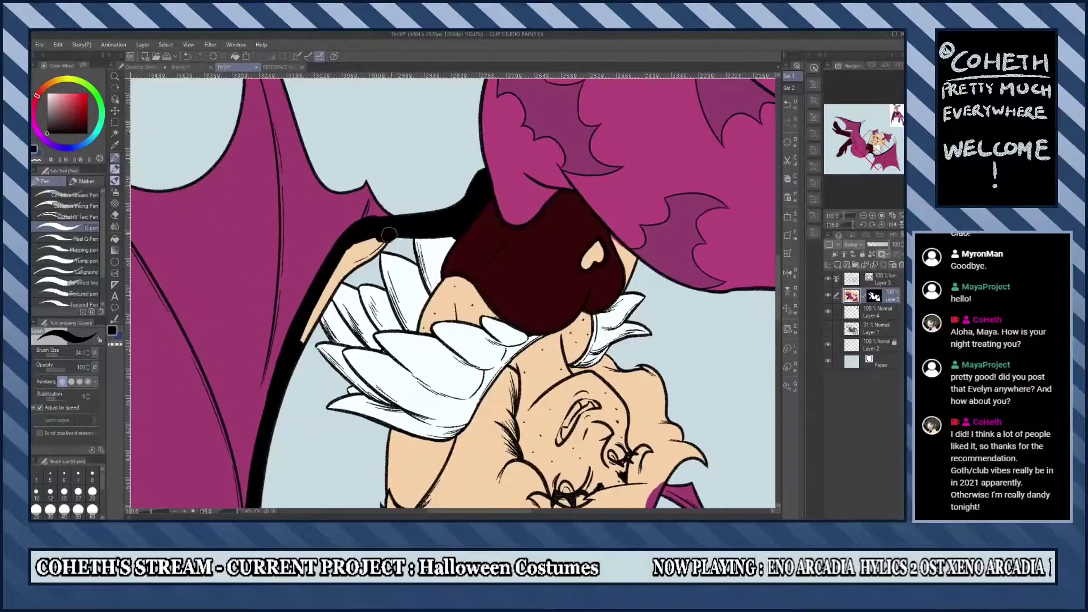
drag(339, 277, 328, 324)
Extend the black frame down the larger wing's outer edge and clean up its tip with the membrane's purple.
scroll(426, 294, down, 3)
scroll(356, 254, down, 2)
drag(356, 254, 306, 377)
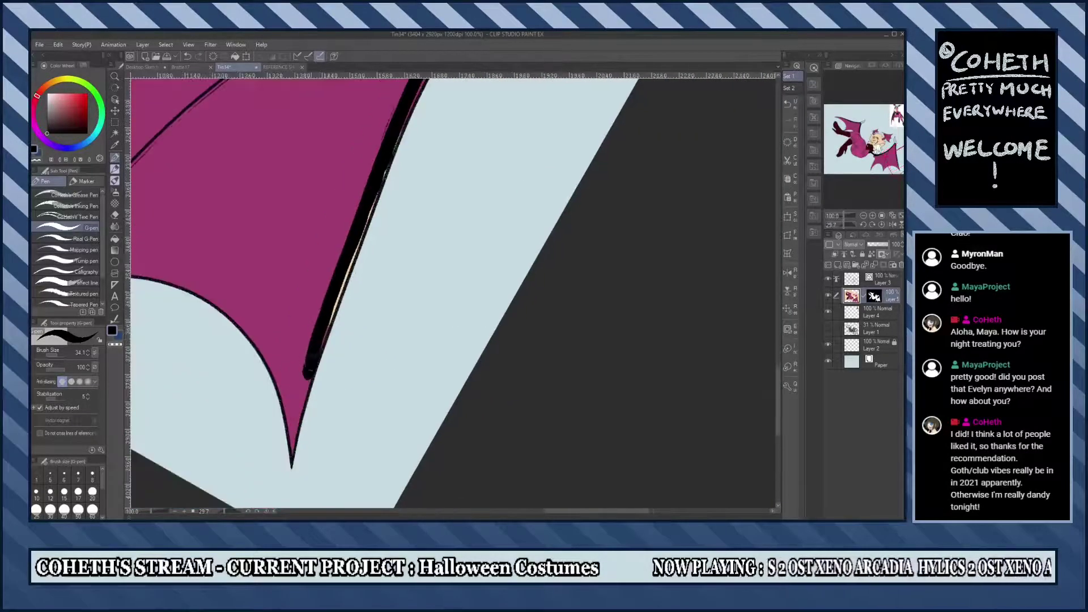
drag(397, 283, 340, 340)
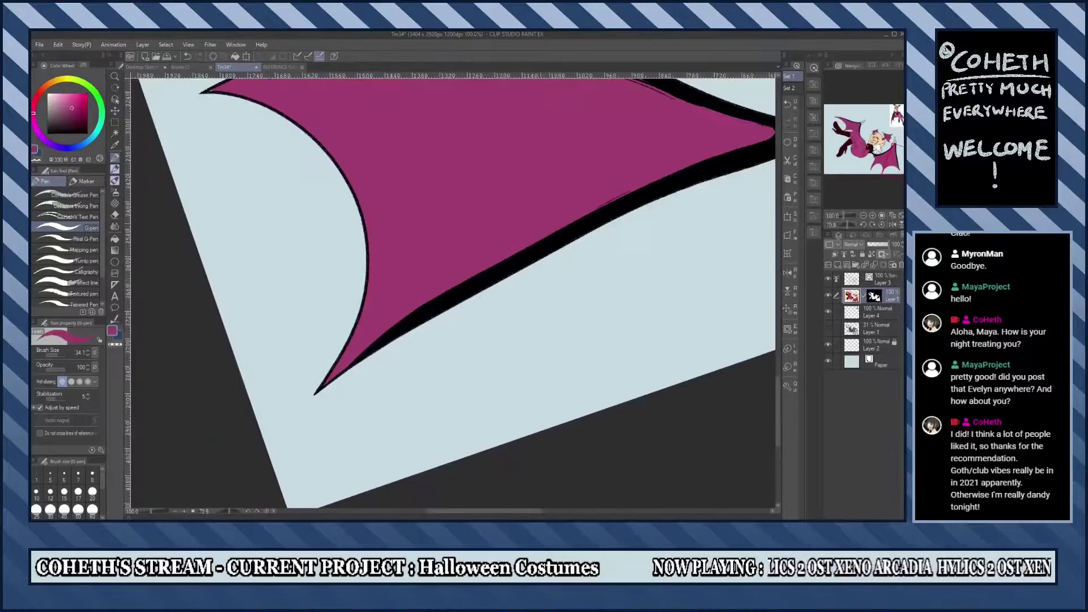
Paint the bony frames of the small head wings black.
scroll(450, 292, down, 3)
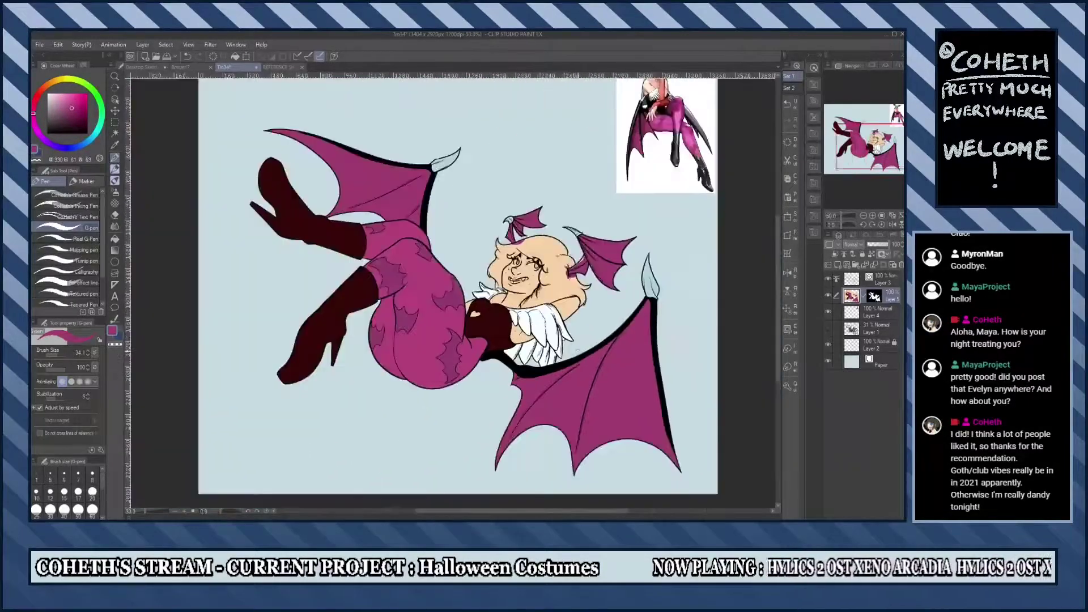
scroll(450, 292, up, 4)
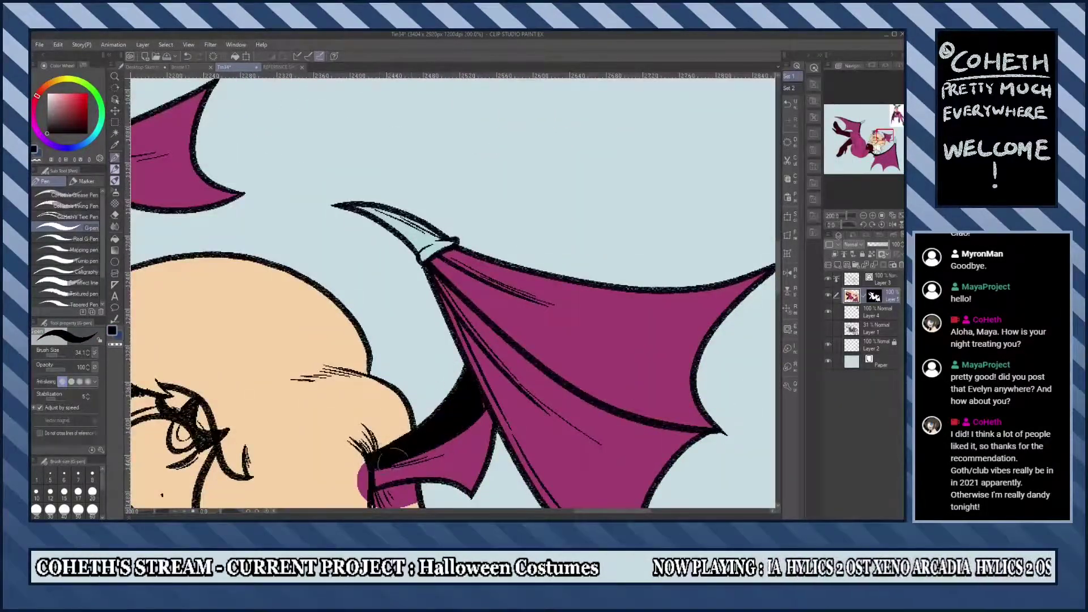
scroll(476, 409, down, 6)
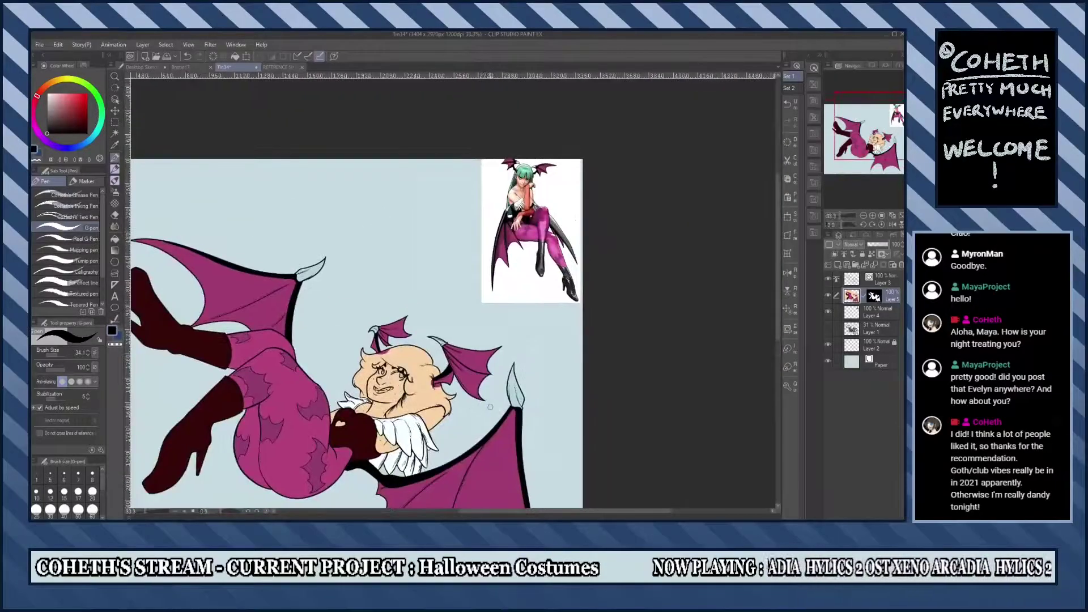
Sample the red from the reference costume and paint the cloth behind the shoulder and bodice with it.
scroll(491, 407, up, 2)
drag(490, 407, 361, 498)
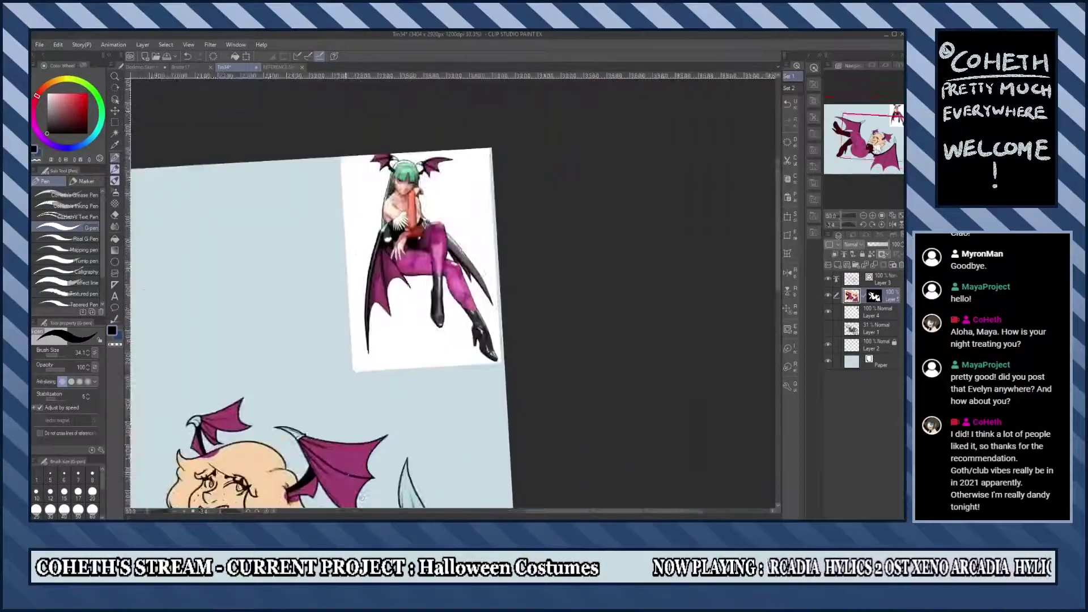
scroll(361, 498, up, 4)
scroll(386, 397, down, 4)
scroll(398, 316, up, 4)
mouse_move(399, 316)
mouse_down()
mouse_move(431, 294)
mouse_move(389, 352)
mouse_up()
scroll(411, 315, up, 5)
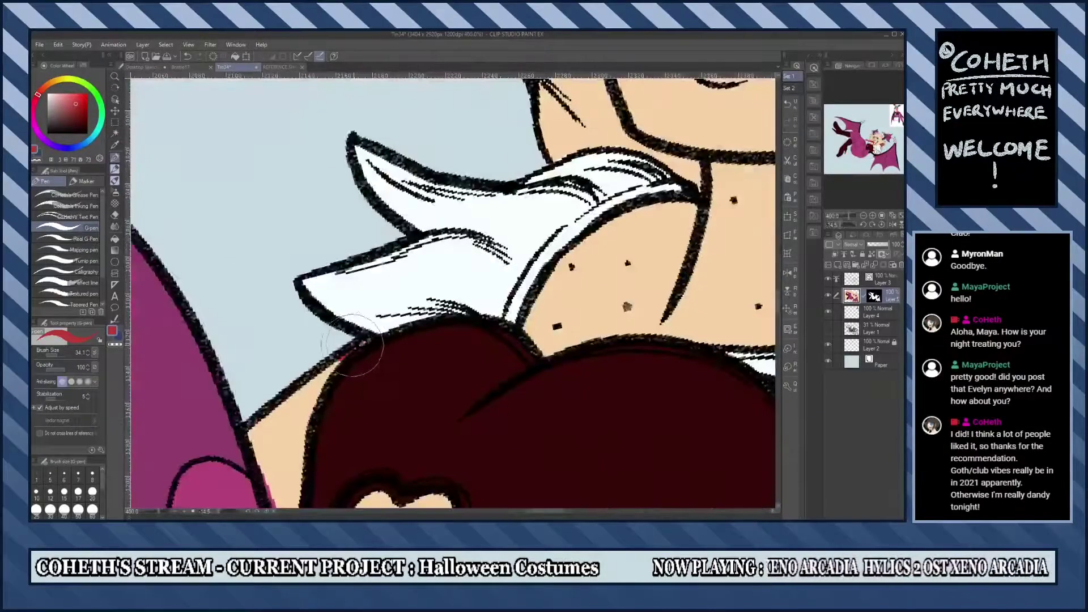
Sample the orange-red hair colour from the character reference sheet and colour the character's hair with it.
scroll(320, 400, down, 5)
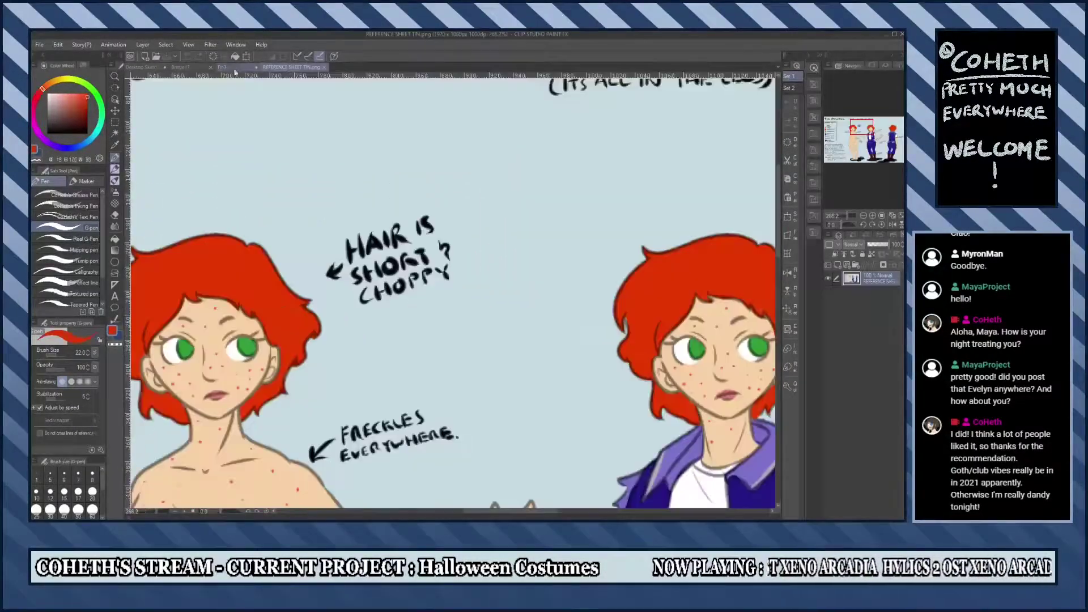
scroll(321, 400, up, 3)
click(397, 266)
scroll(453, 294, up, 2)
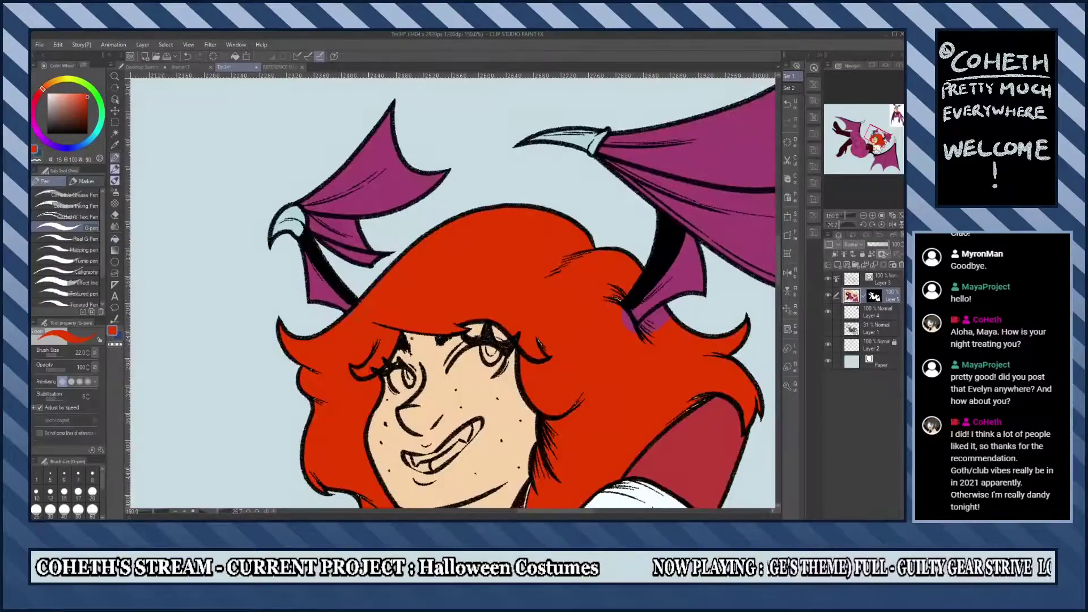
key(minus)
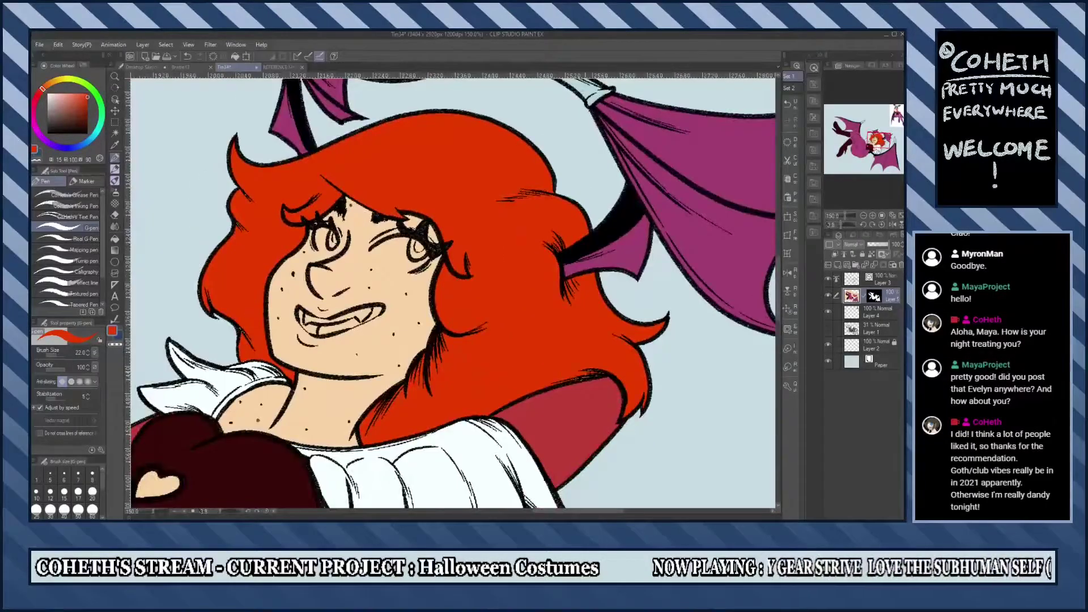
scroll(453, 294, down, 4)
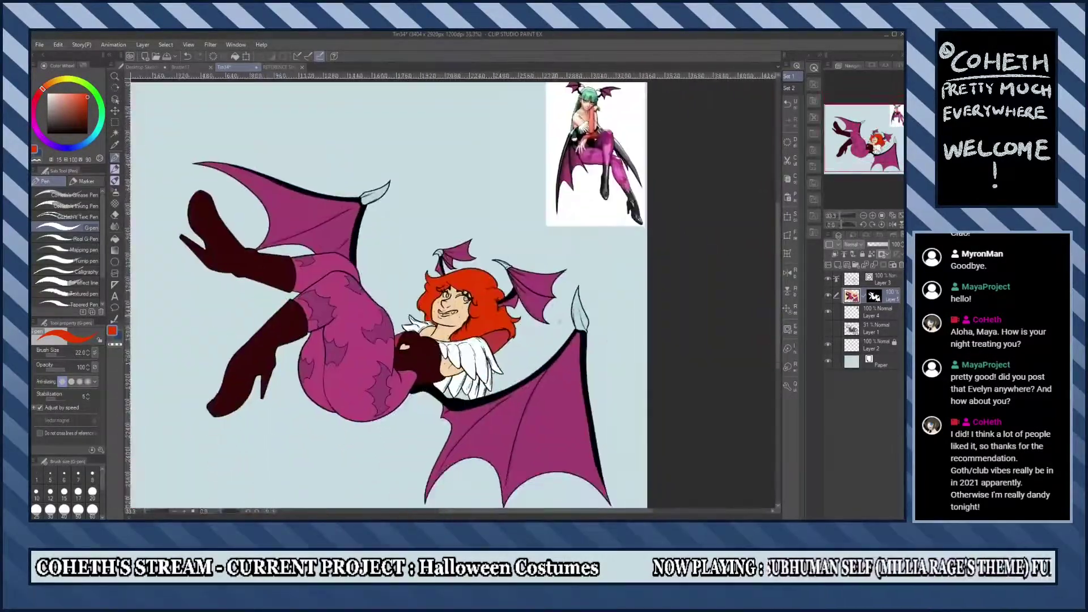
Hide the paper layer and paint the whites of both eyes and the upper teeth white.
scroll(453, 298, up, 6)
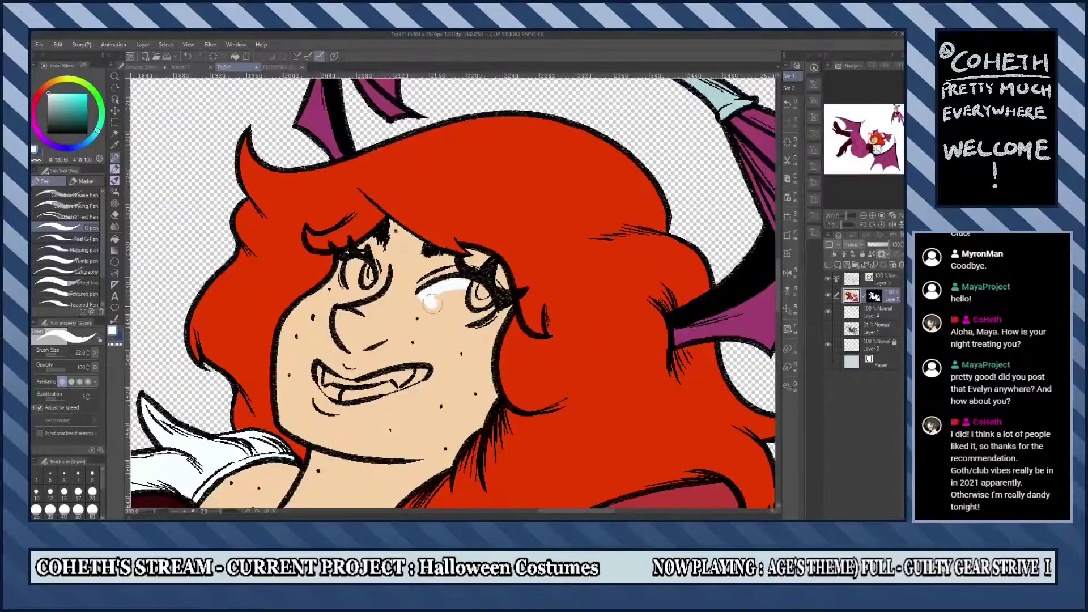
scroll(462, 288, up, 2)
drag(425, 259, 556, 504)
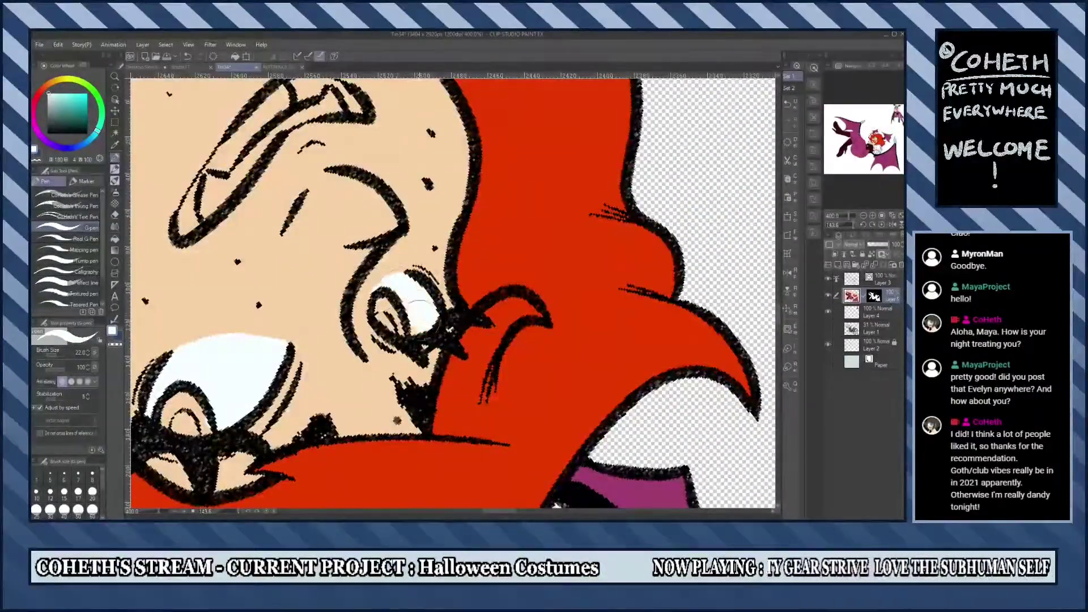
scroll(555, 504, down, 6)
scroll(453, 294, up, 6)
scroll(453, 295, down, 8)
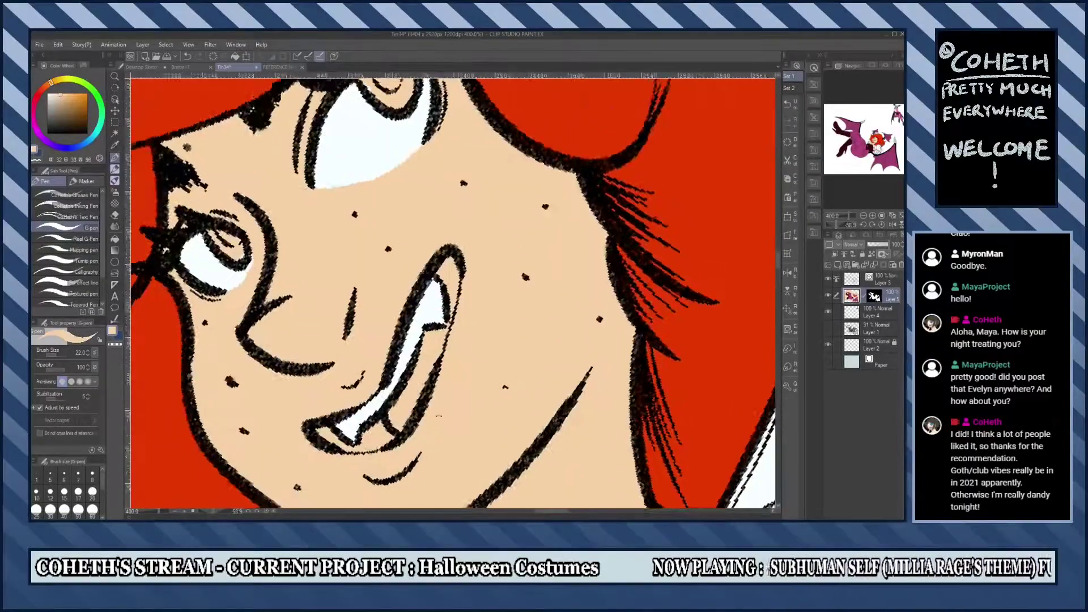
Paint the irises green and the inside of the mouth dark red with a bright red tongue.
scroll(453, 295, up, 8)
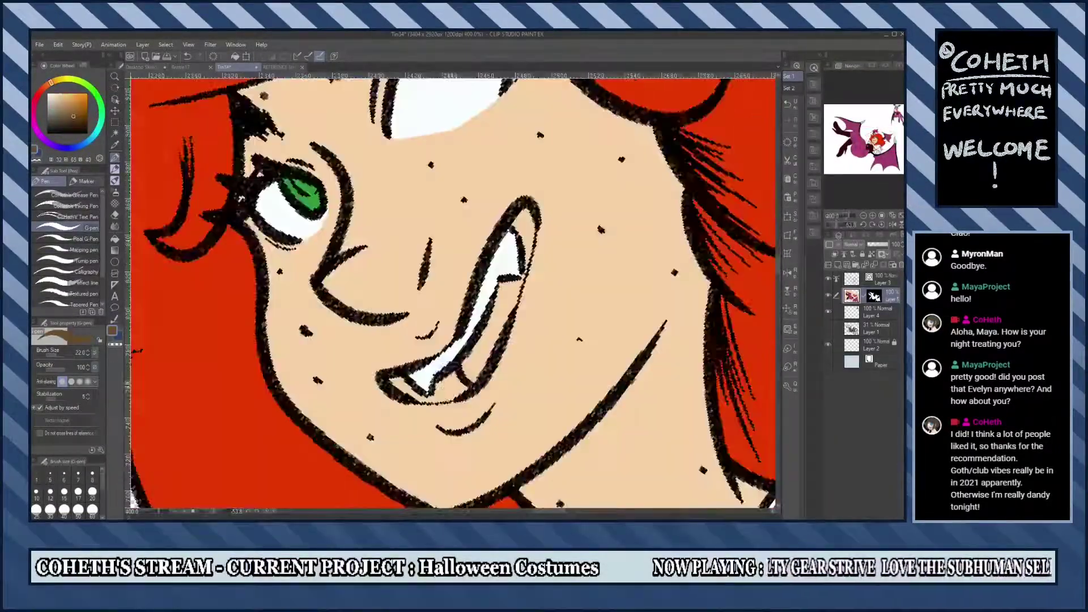
scroll(335, 252, up, 2)
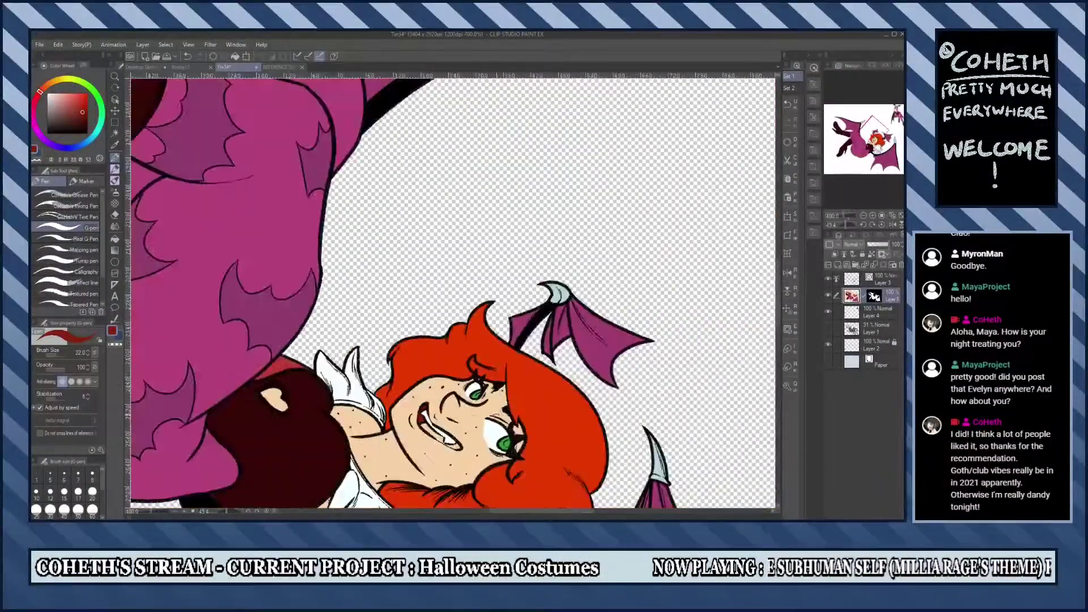
scroll(442, 408, up, 5)
alt+click(292, 439)
alt+click(334, 437)
drag(361, 398, 357, 416)
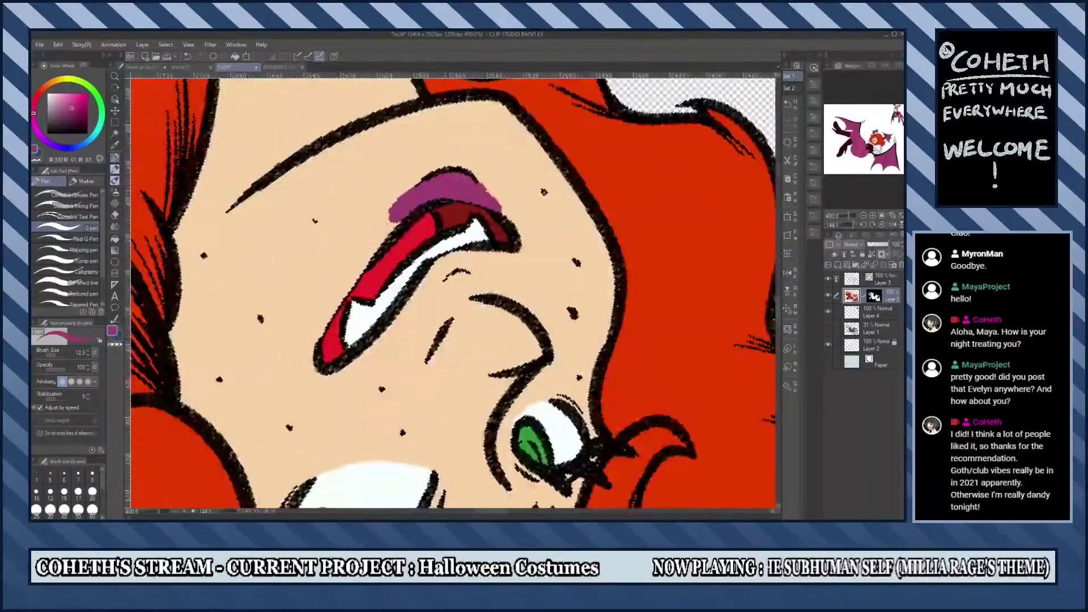
Try purple lips around the mouth, tidying their edges with the skin tone.
key(ctrl+@)
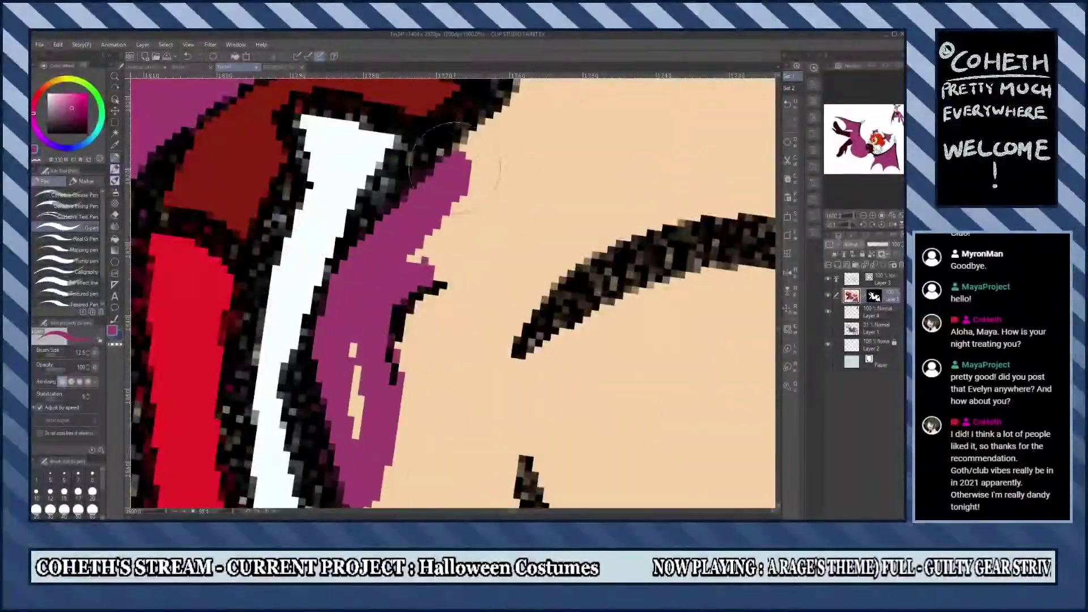
scroll(453, 291, down, 5)
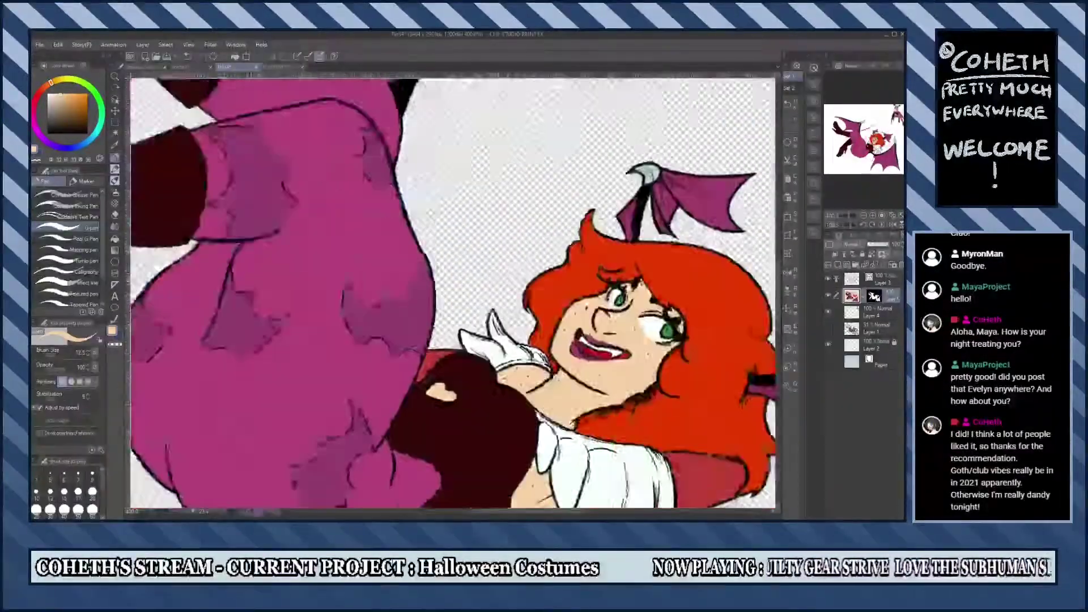
scroll(454, 291, up, 5)
scroll(453, 292, down, 4)
scroll(453, 292, up, 4)
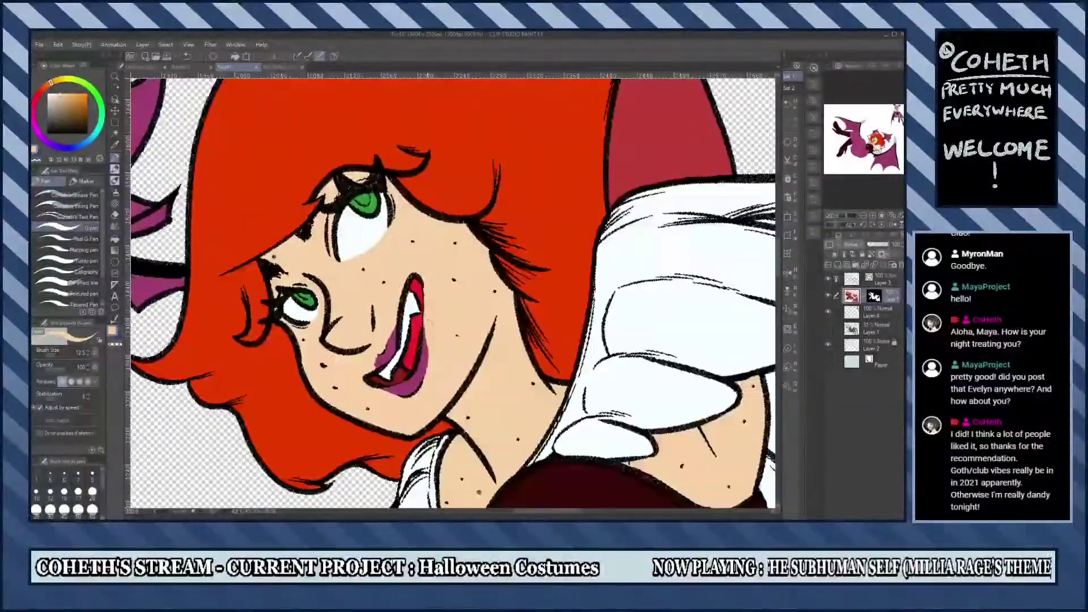
Choose a soft pink and paint the upper and lower lips with it.
click(35, 98)
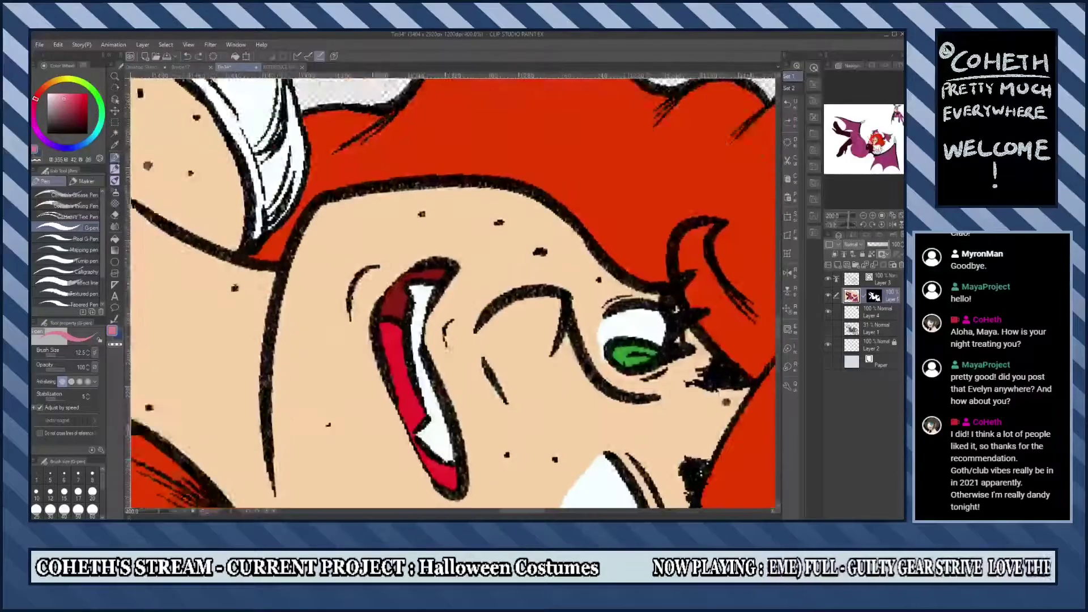
drag(164, 345, 215, 306)
scroll(454, 292, up, 3)
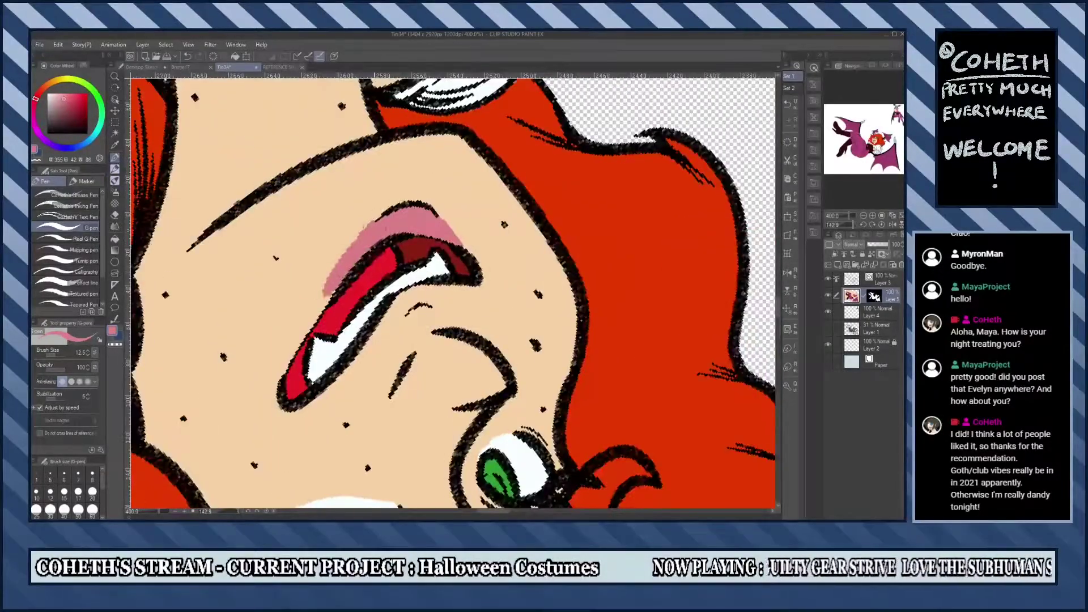
scroll(454, 292, down, 4)
scroll(453, 292, up, 4)
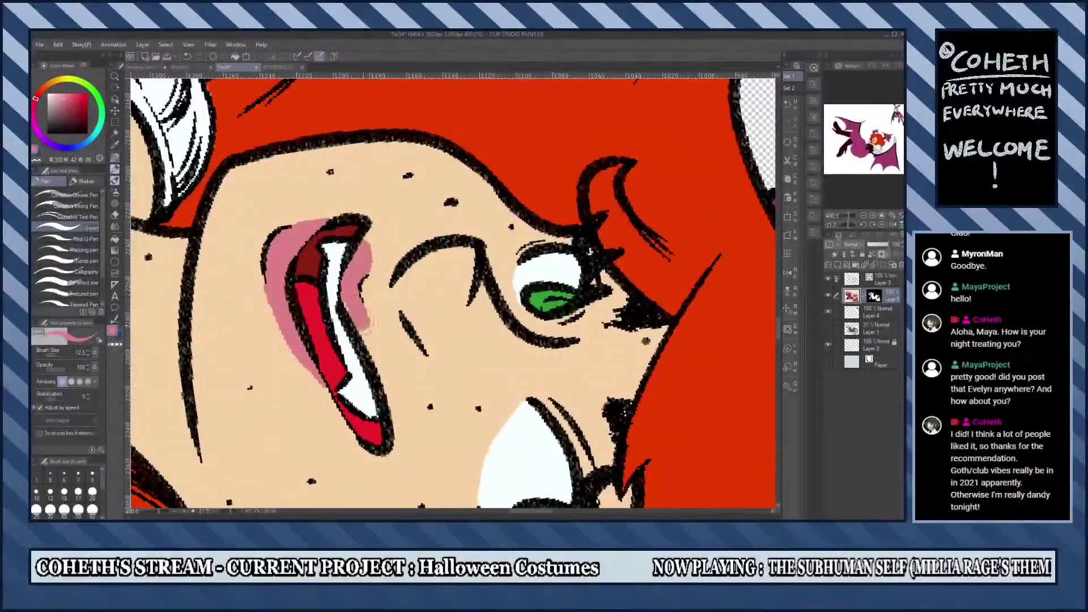
scroll(454, 292, down, 5)
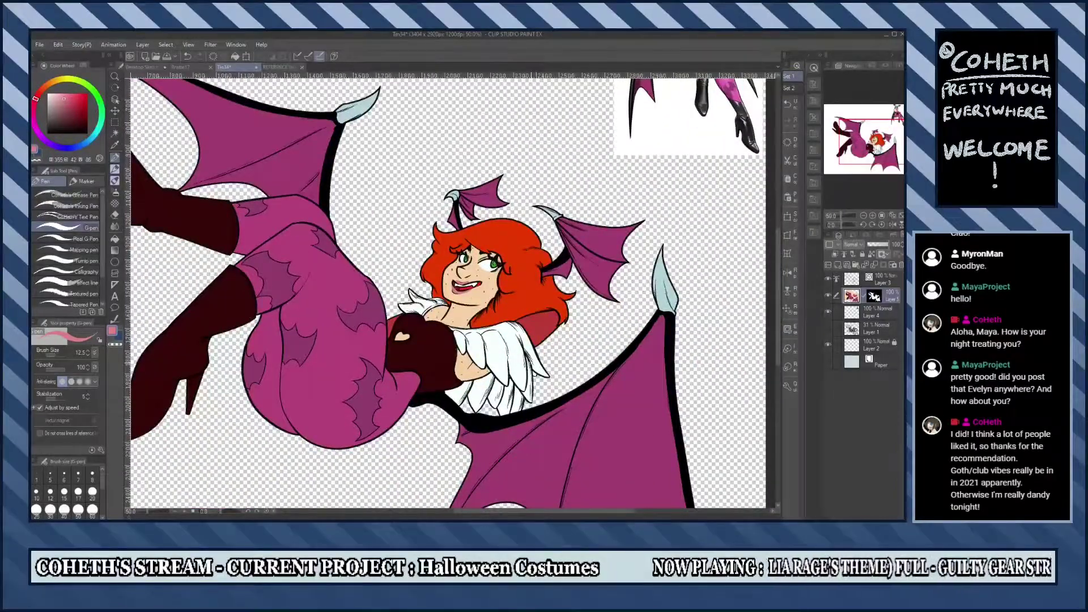
Add a new layer above the flats, name the layers LineArt, Rendering, Flats and Sketch, and hide the reference picture.
scroll(454, 292, down, 2)
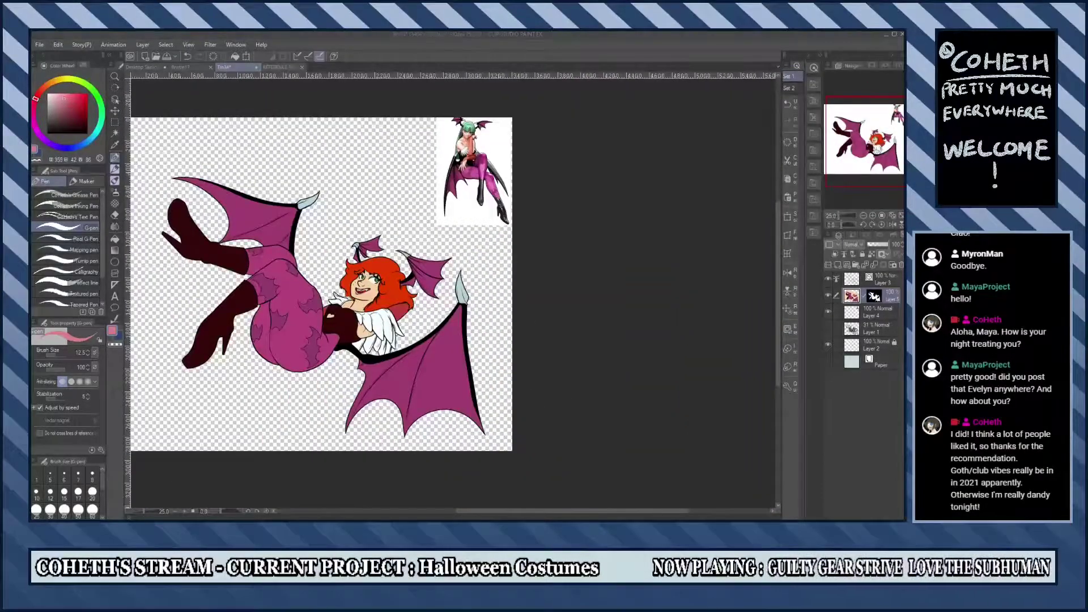
mouse_move(261, 363)
mouse_down()
mouse_move(342, 443)
mouse_move(458, 453)
mouse_move(560, 379)
mouse_up()
key(ctrl+@)
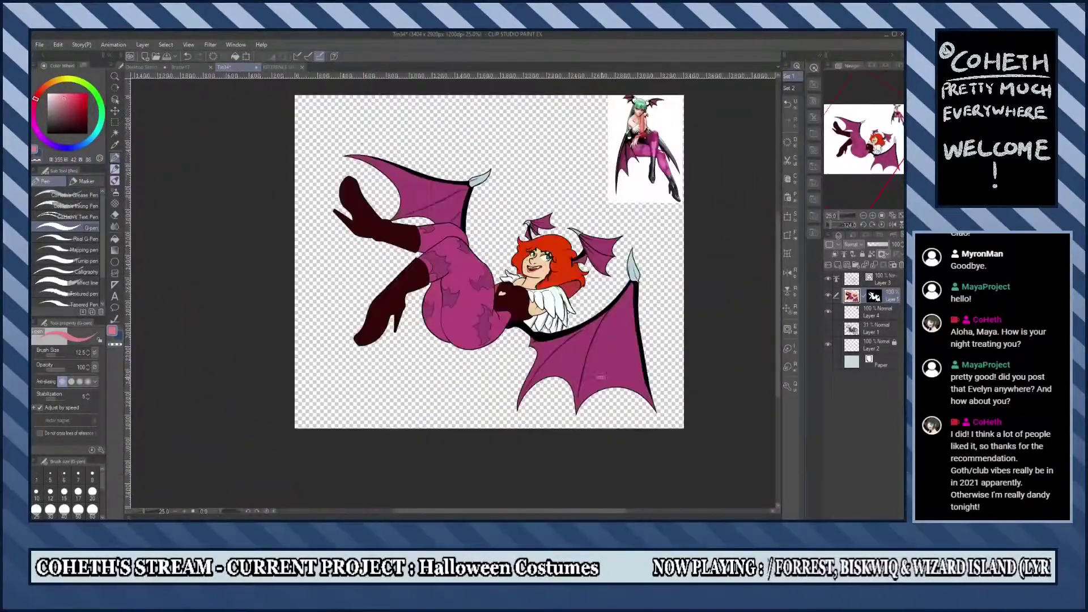
scroll(601, 377, up, 2)
key(ctrl+shift+n)
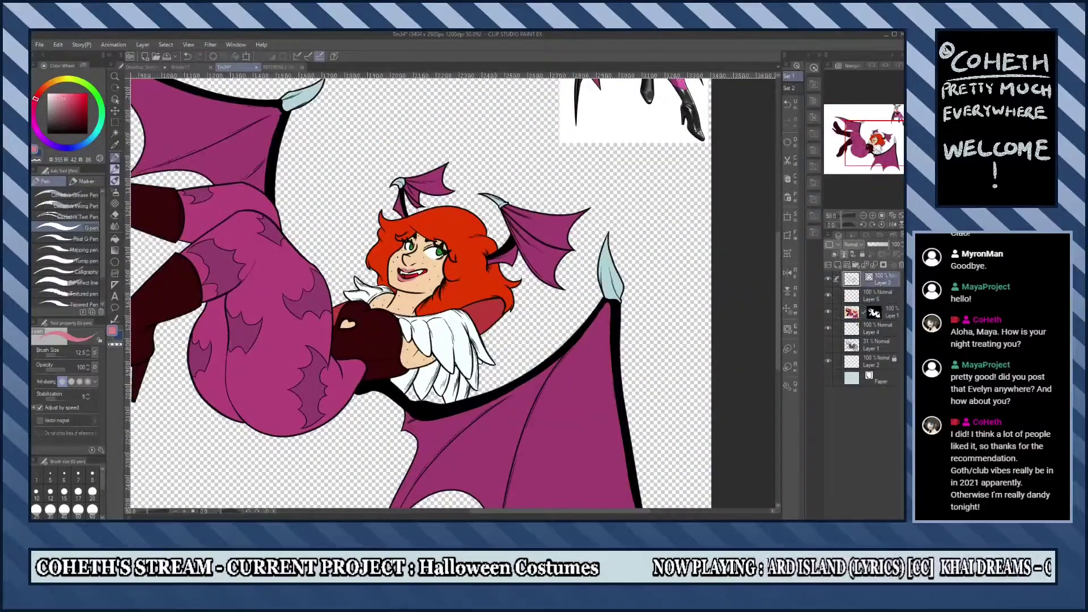
click(880, 299)
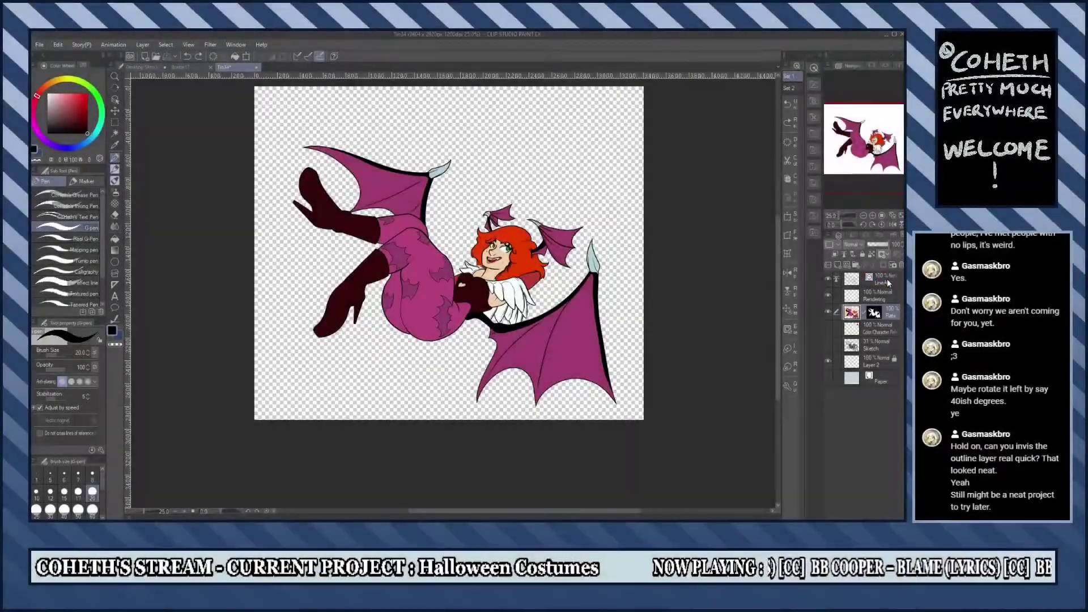
click(875, 278)
key(ctrl+shift+Tab)
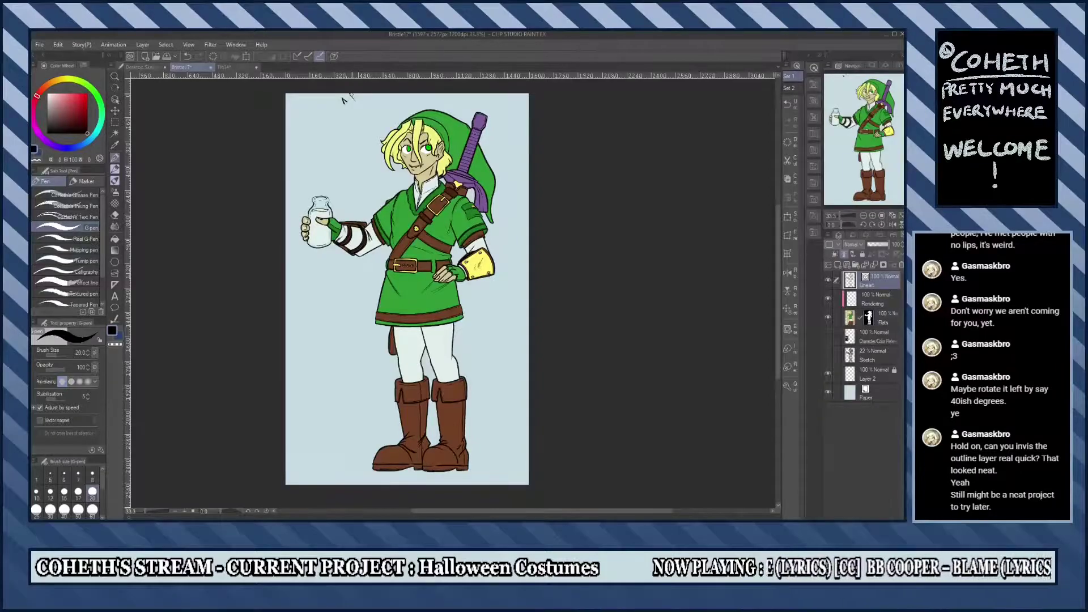
key(ctrl+Tab)
Shade the tights on the Rendering layer with a soft brush in darker purple, following the thigh's contour line and underside.
key(ctrl+alt+0)
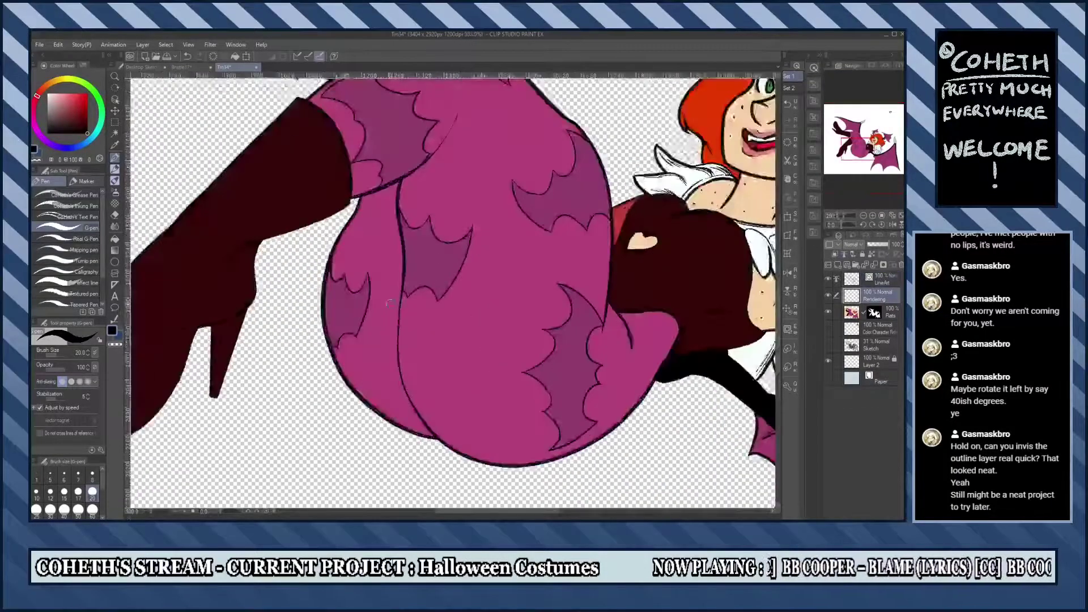
click(116, 180)
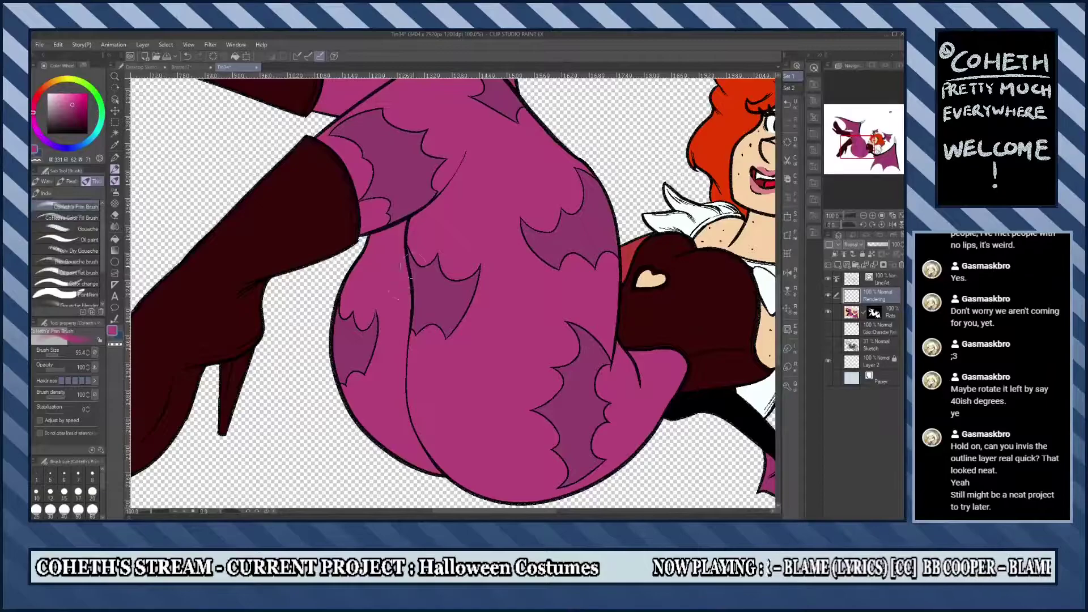
drag(397, 227, 400, 456)
drag(391, 267, 381, 405)
key(ctrl+minus)
drag(411, 317, 445, 396)
key(-)
drag(358, 381, 408, 455)
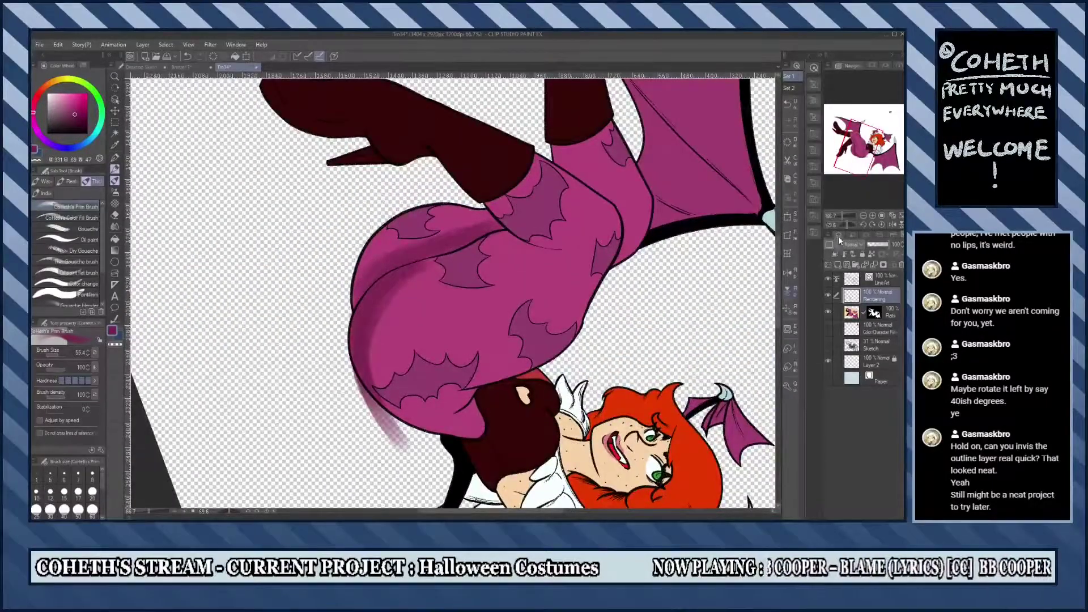
Clip the Rendering layer to the flats and extend the darker purple shadow along the underside of the thigh.
key(ctrl+z)
key(-)
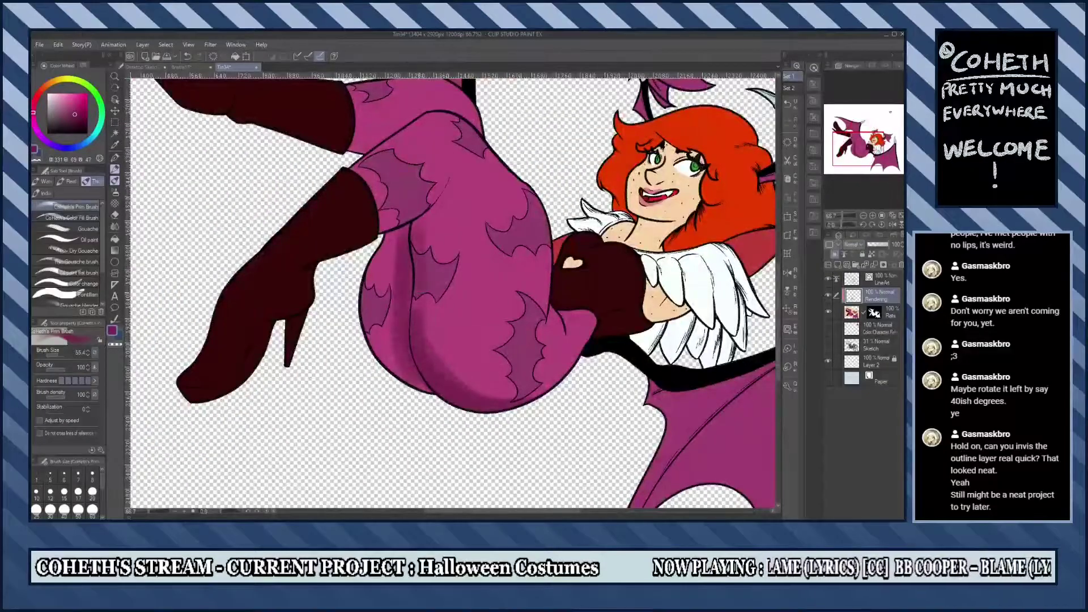
mouse_move(397, 275)
mouse_down()
mouse_move(412, 295)
mouse_move(430, 425)
mouse_up()
key(-)
key(-)
key(ctrl+minus)
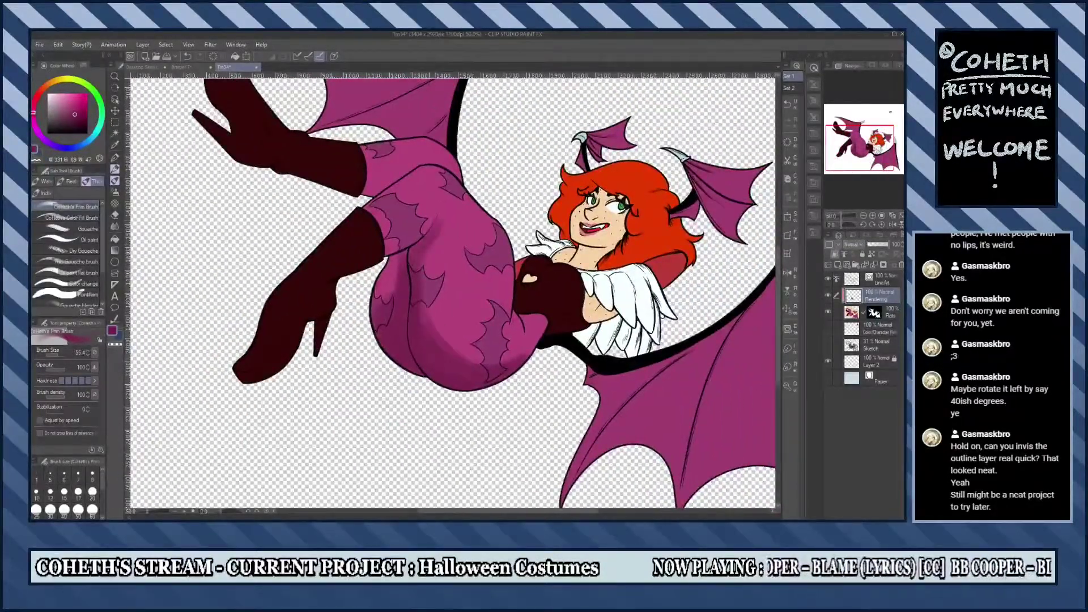
Build up the darker purple shadow over the far hip and the rounded rear of the tights.
key(-)
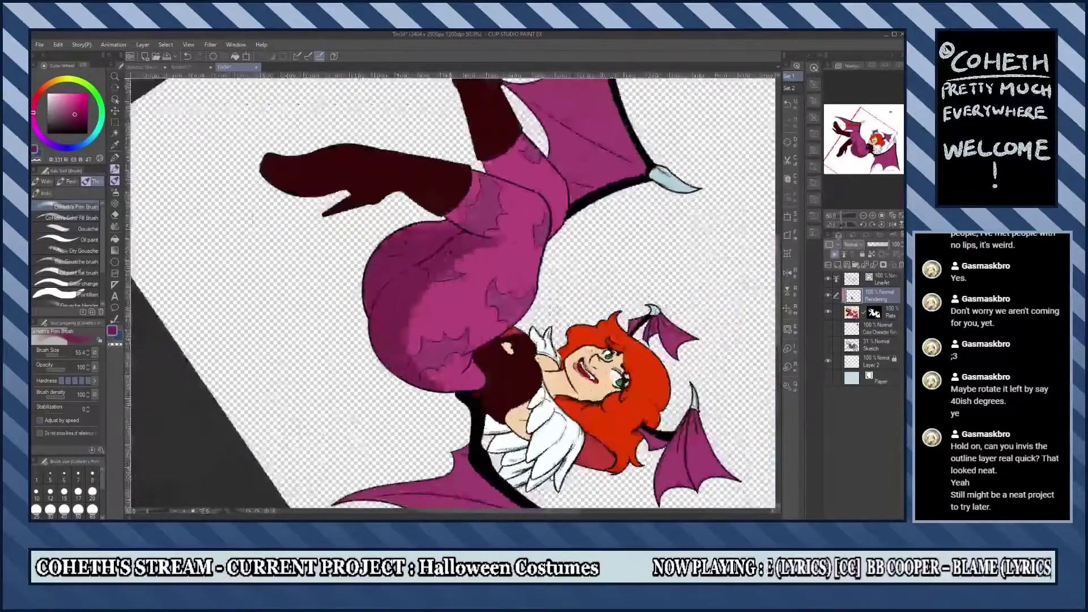
drag(422, 284, 482, 346)
key(-)
key(-)
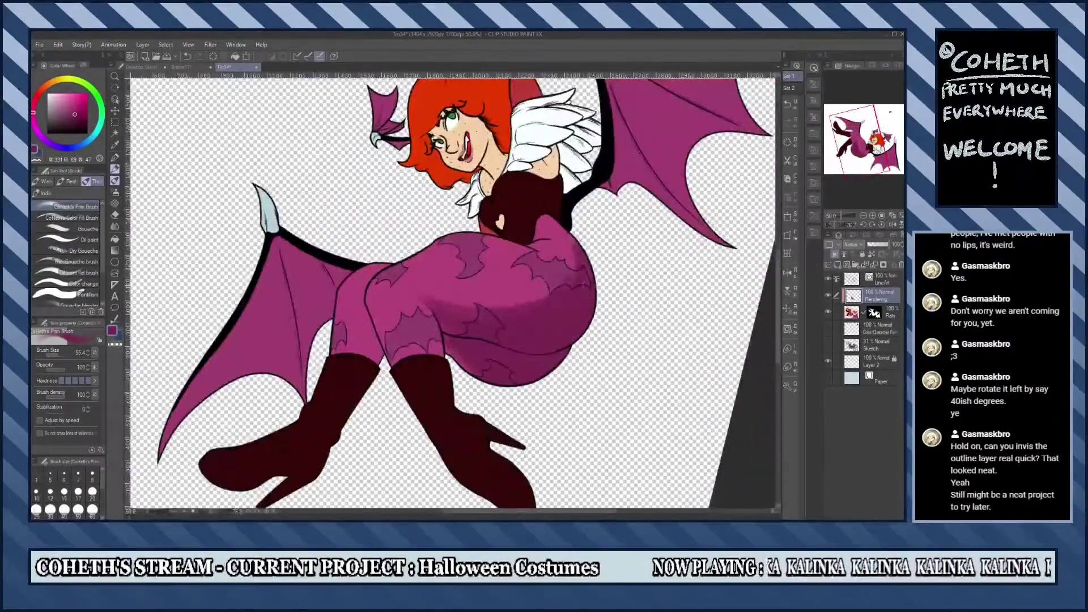
key(-)
Soften the shadow edges across the hips and thighs of the tights with the Blend tool.
key(ctrl+plus)
key(ctrl+plus)
key(ctrl+plus)
key(ctrl+minus)
key(ctrl+minus)
key(ctrl+minus)
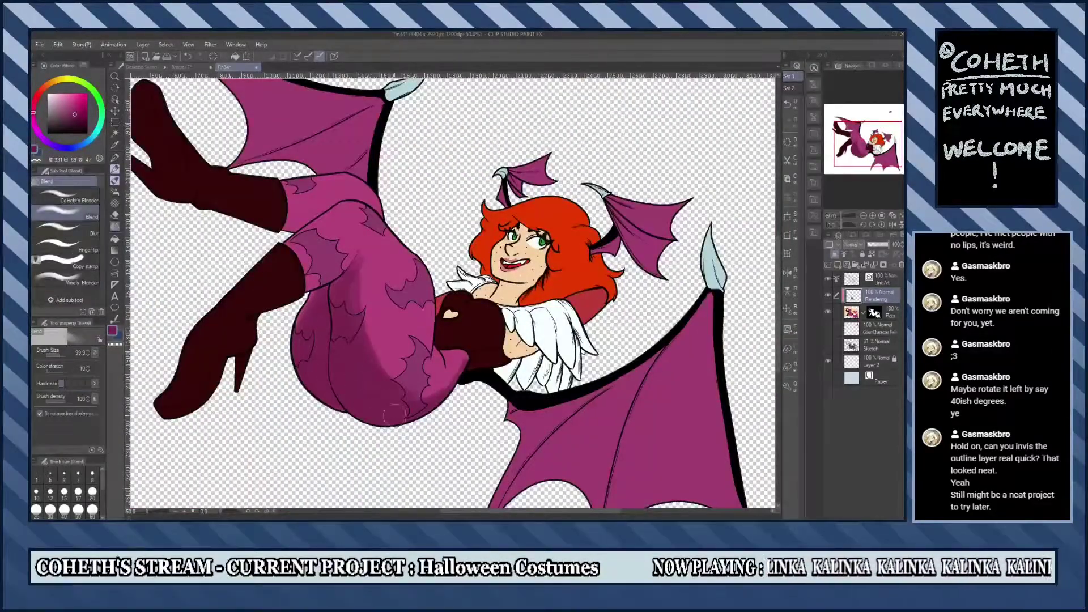
key(minus)
key(minus)
key(minus)
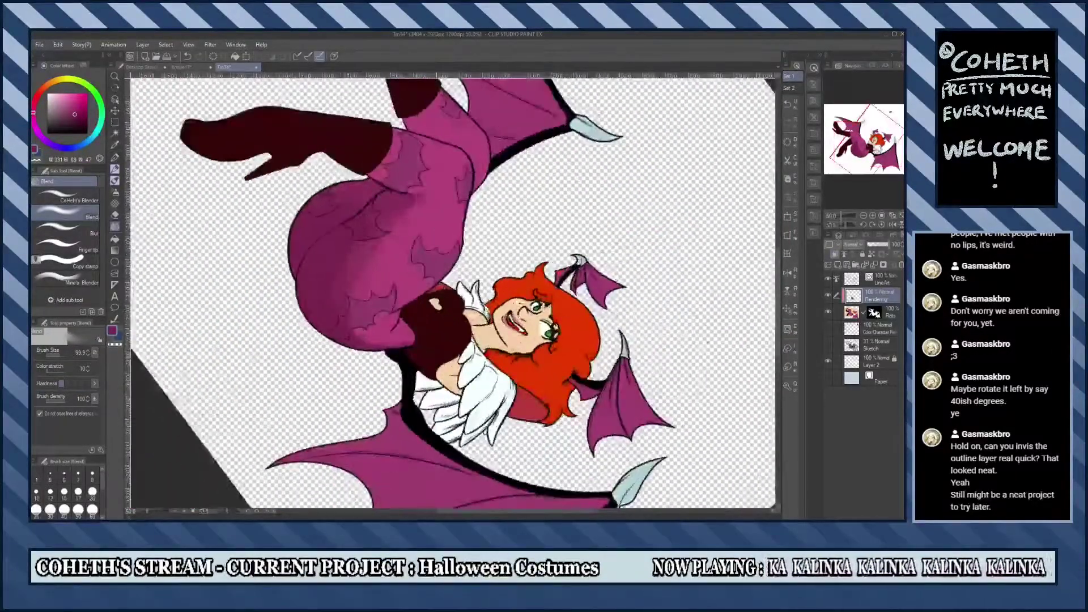
key(minus)
key(ctrl+alt+0)
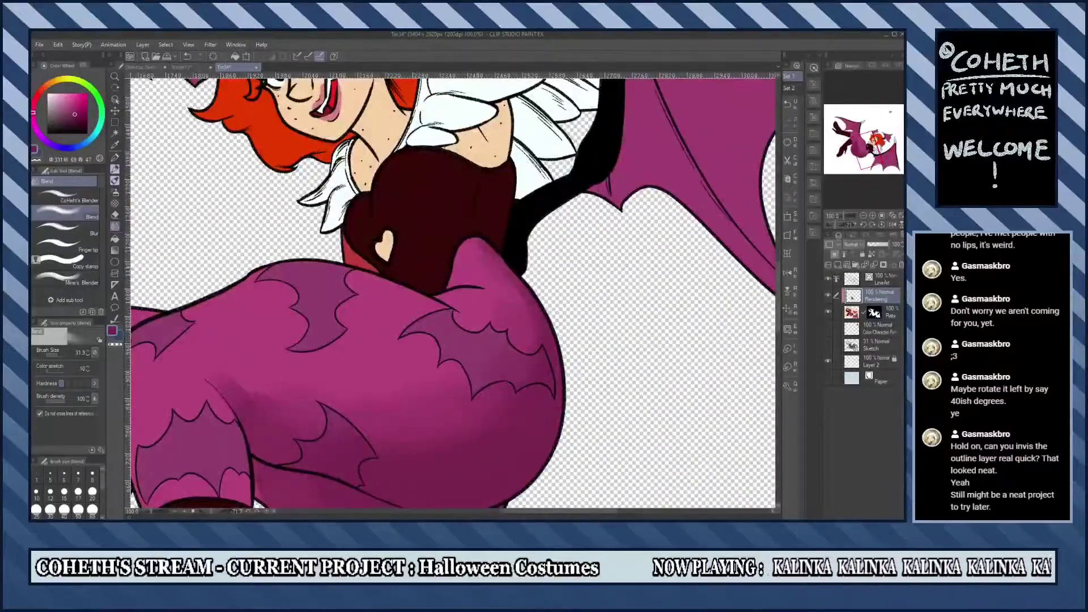
key(asciicircum)
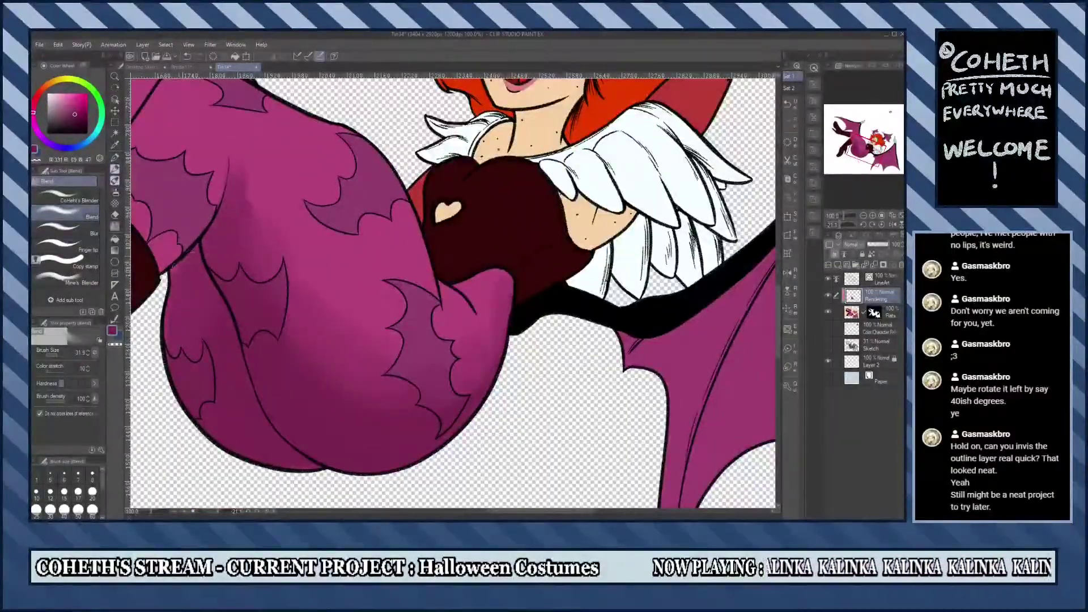
Paint a thin lighter pink rim light along the outer contour of the hips and rear of the tights.
key(ctrl+minus)
key(asciicircum)
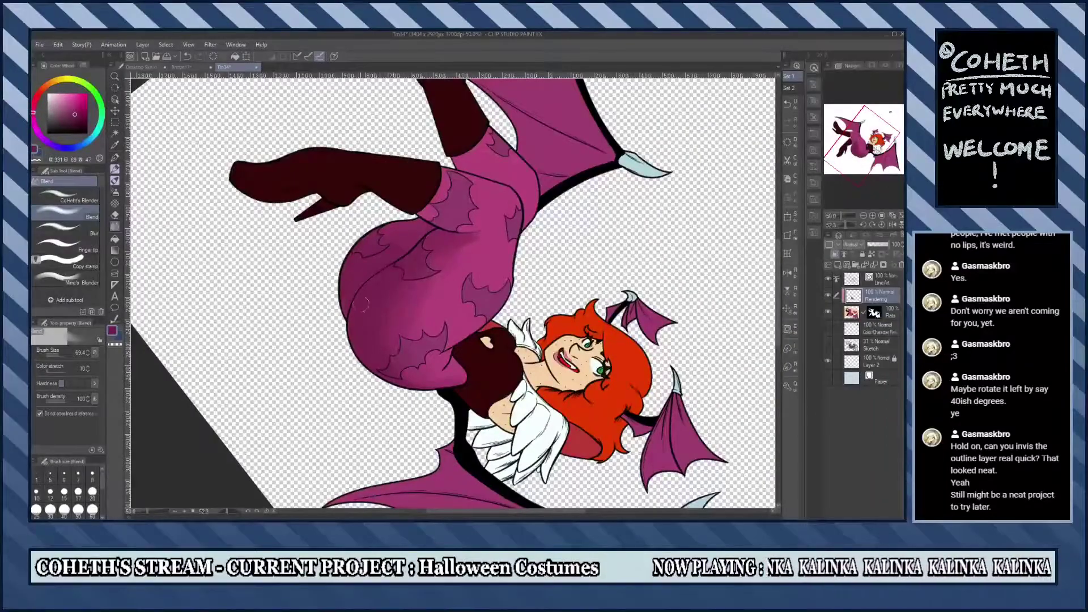
key(ctrl+minus)
key(asciicircum)
key(ctrl+plus)
key(ctrl+plus)
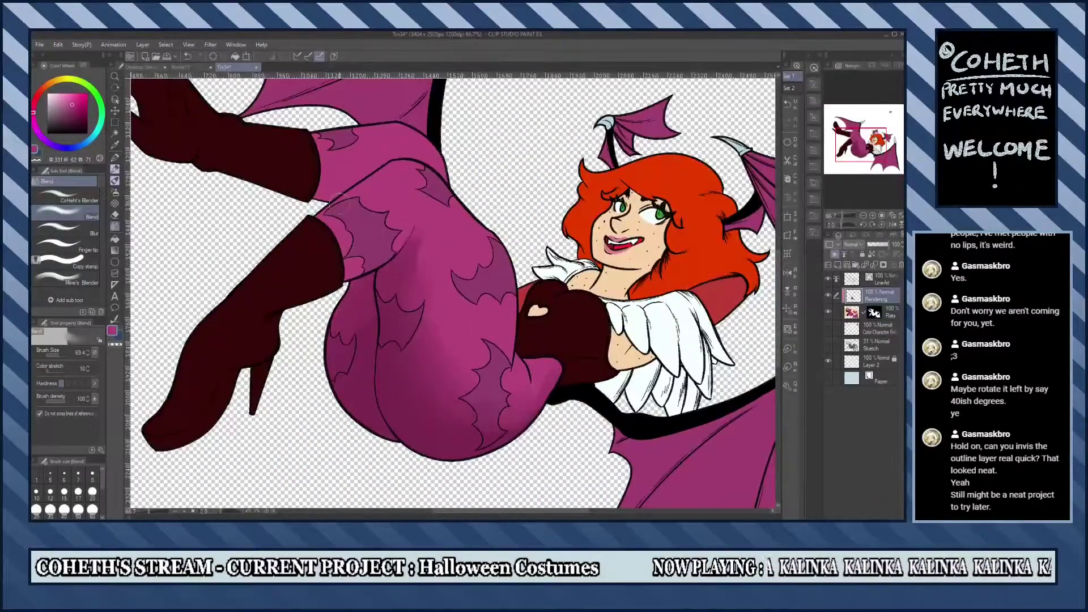
key(b)
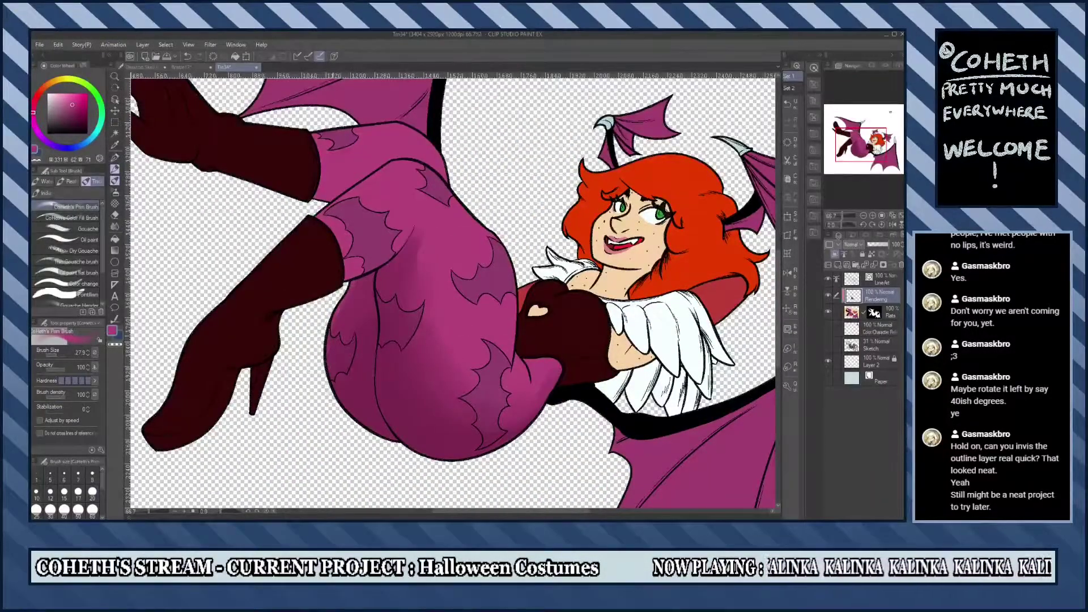
key(minus)
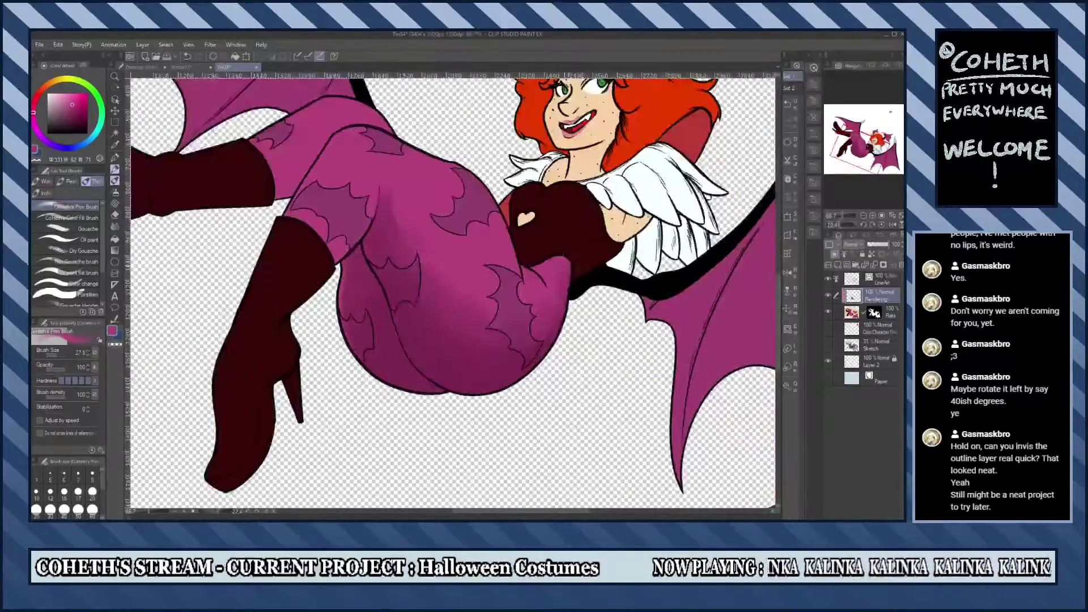
key(asciicircum)
key(minus)
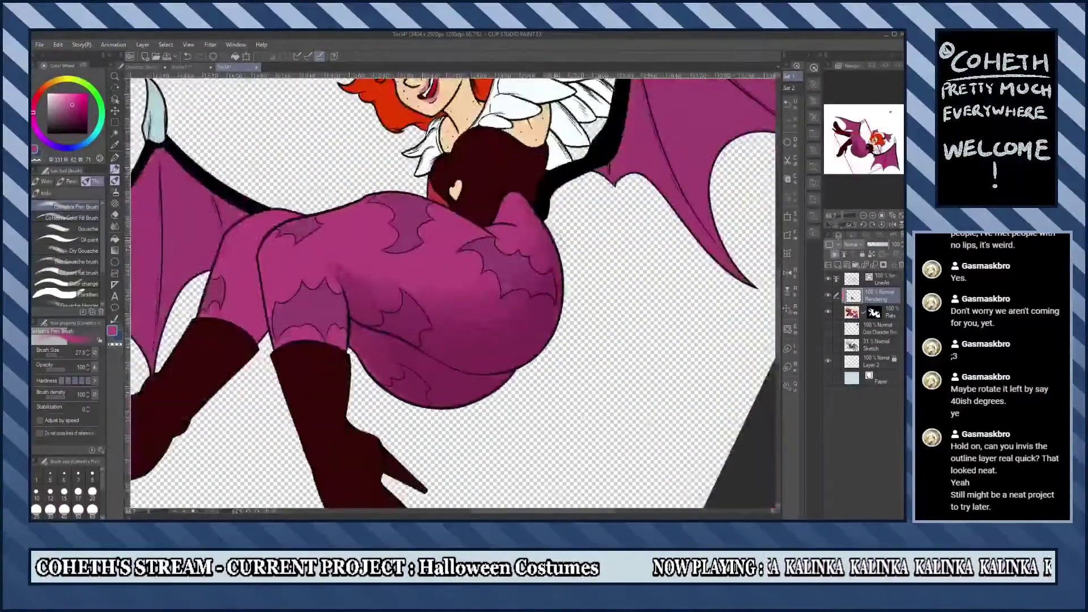
key(minus)
key(ctrl+alt+0)
key(minus)
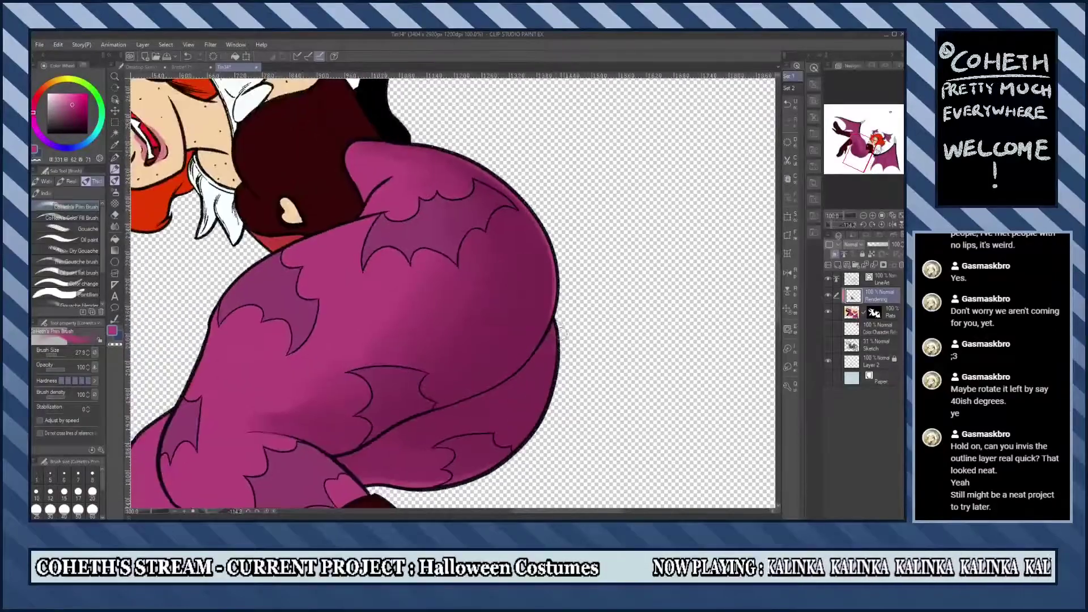
key(minus)
key(minus)
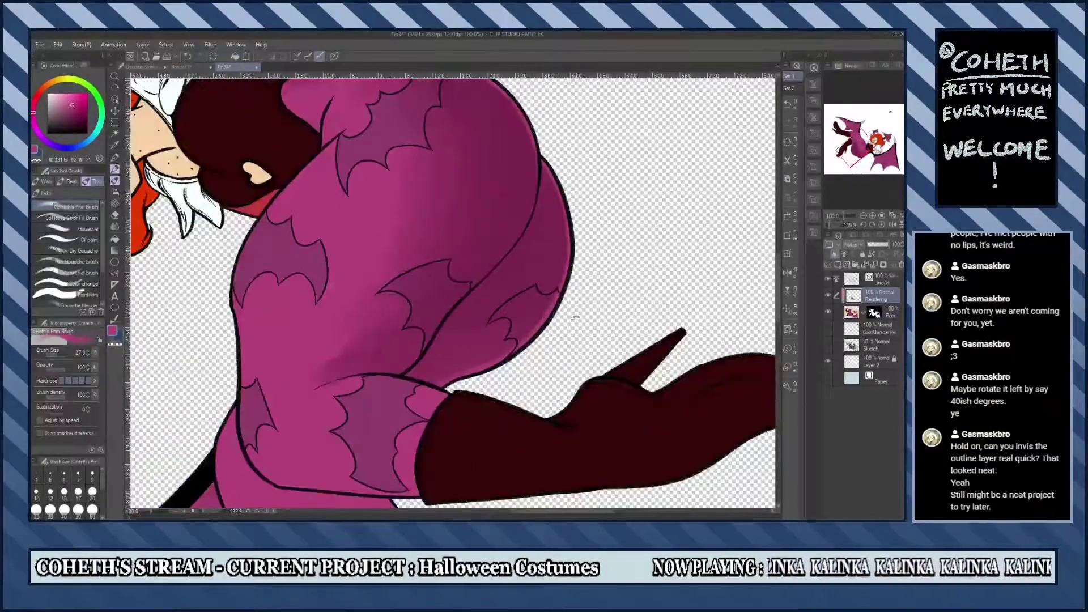
key(asciicircum)
Paint darker purple shadow over the bat marking on the far hip with a smaller brush.
key(bracketleft)
key(bracketleft)
key(bracketleft)
key(ctrl+plus)
drag(405, 292, 400, 343)
mouse_move(367, 376)
mouse_down()
mouse_move(354, 300)
mouse_move(371, 290)
mouse_move(361, 337)
mouse_move(390, 311)
mouse_up()
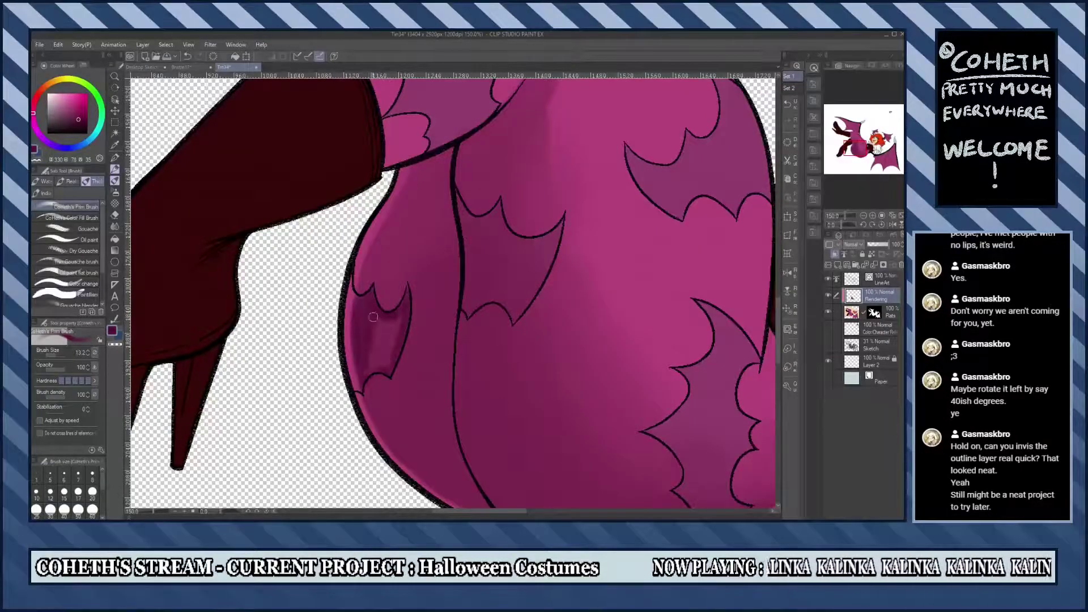
drag(368, 347, 390, 339)
Soften the dark shadow inside the far hip's bat marking with the Blend tool.
key(bracketright)
key(bracketright)
key(bracketright)
key(bracketright)
key(j)
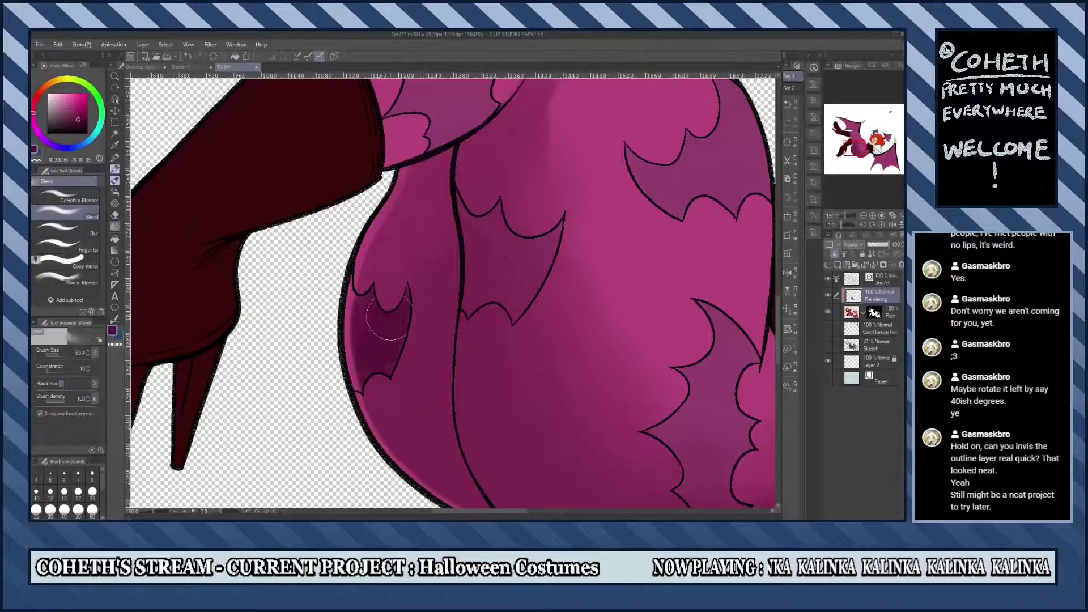
key(bracketleft)
key(bracketleft)
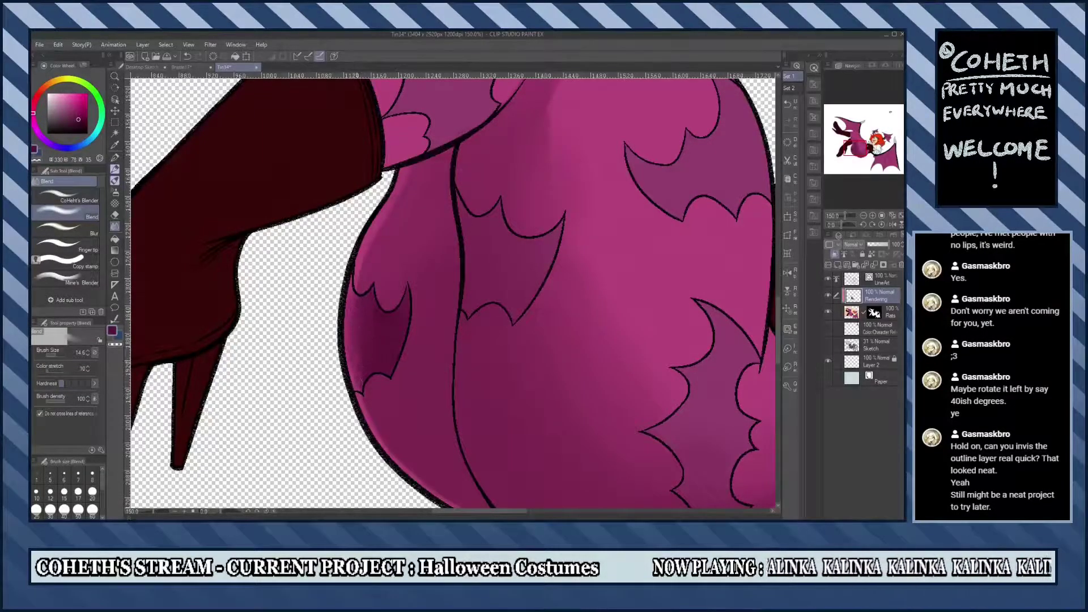
key(minus)
key(minus)
key(ctrl+alt+0)
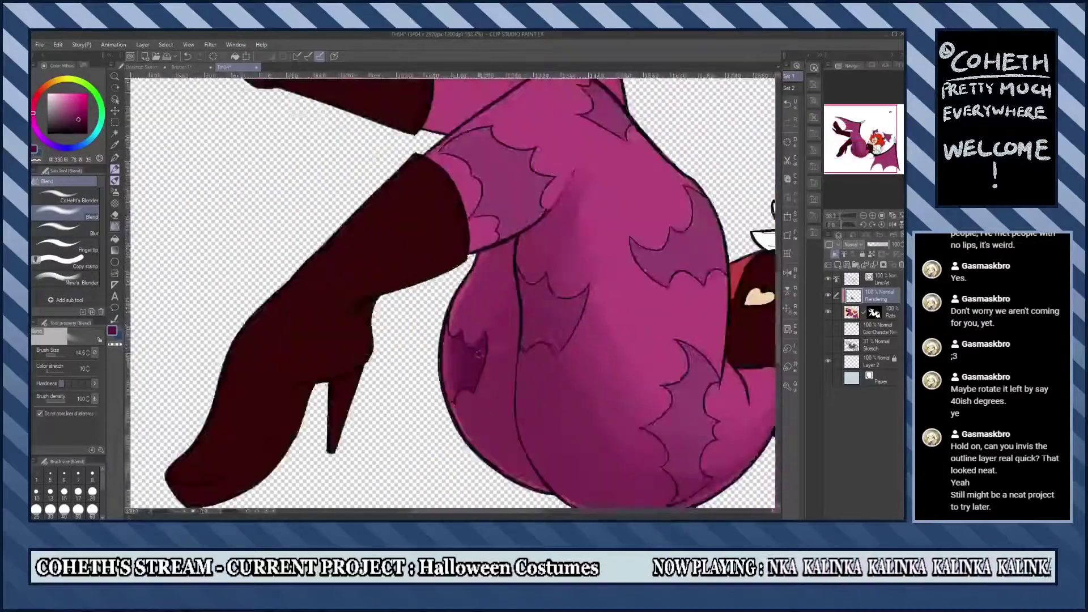
Block in darker purple shadow on the bat markings at the near thigh crease and far hip with the G-pen.
click(115, 161)
scroll(656, 283, up, 2)
mouse_move(391, 227)
mouse_down()
mouse_move(410, 262)
mouse_move(441, 247)
mouse_move(423, 261)
mouse_up()
mouse_move(391, 227)
mouse_down()
mouse_move(403, 381)
mouse_move(445, 368)
mouse_move(463, 389)
mouse_move(442, 253)
mouse_move(452, 363)
mouse_move(428, 274)
mouse_up()
scroll(372, 325, down, 2)
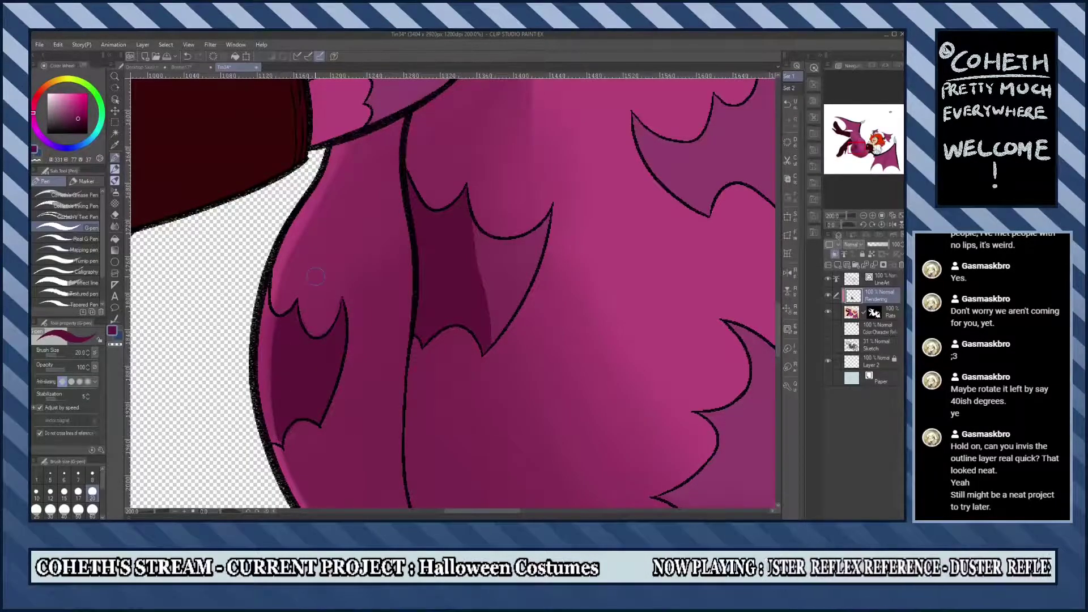
Blend the shadow edges inside the bat markings on the far hip and beside the thigh crease.
scroll(608, 366, up, 3)
key(ctrl+0)
key(j)
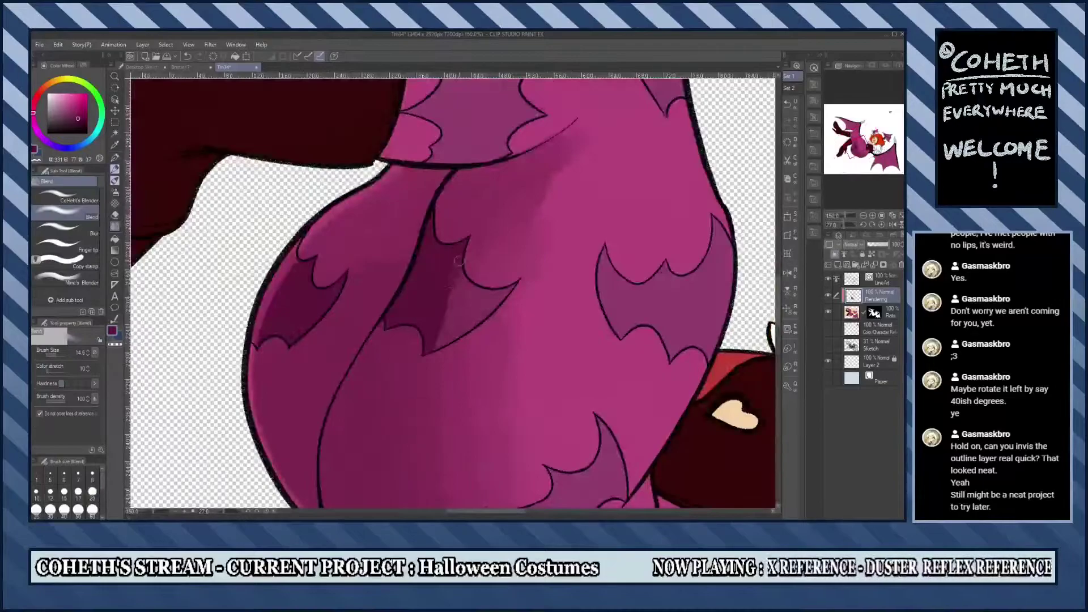
drag(309, 260, 255, 335)
mouse_move(284, 236)
mouse_down()
mouse_move(295, 284)
mouse_move(257, 337)
mouse_up()
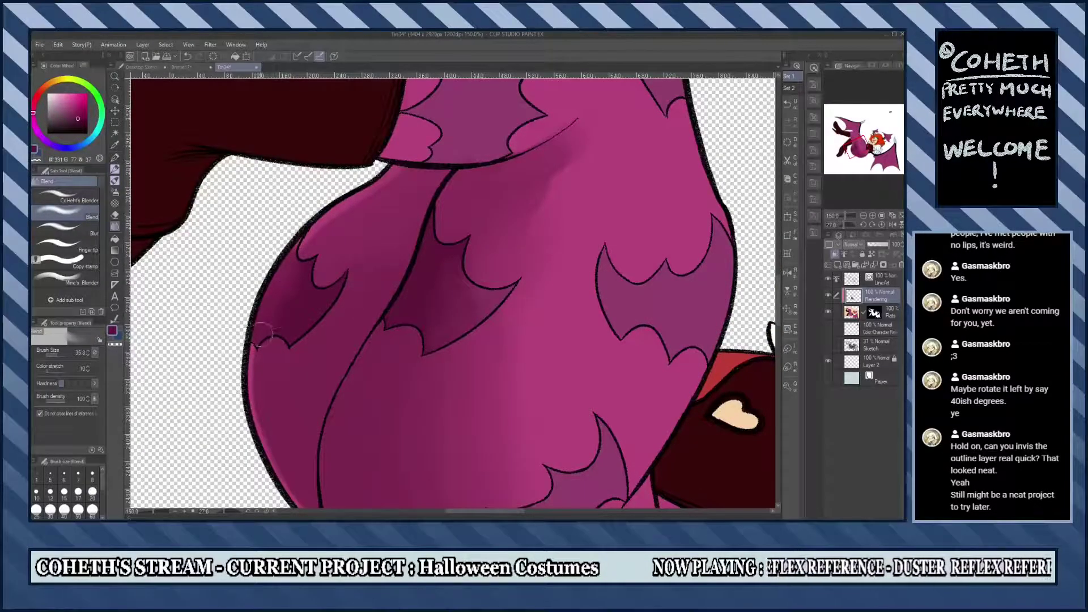
Block in darker purple shadow with the G-pen at the outer tip of the bat marking on the near hip's rear.
scroll(258, 339, down, 5)
scroll(358, 238, up, 3)
key(p)
scroll(359, 238, up, 5)
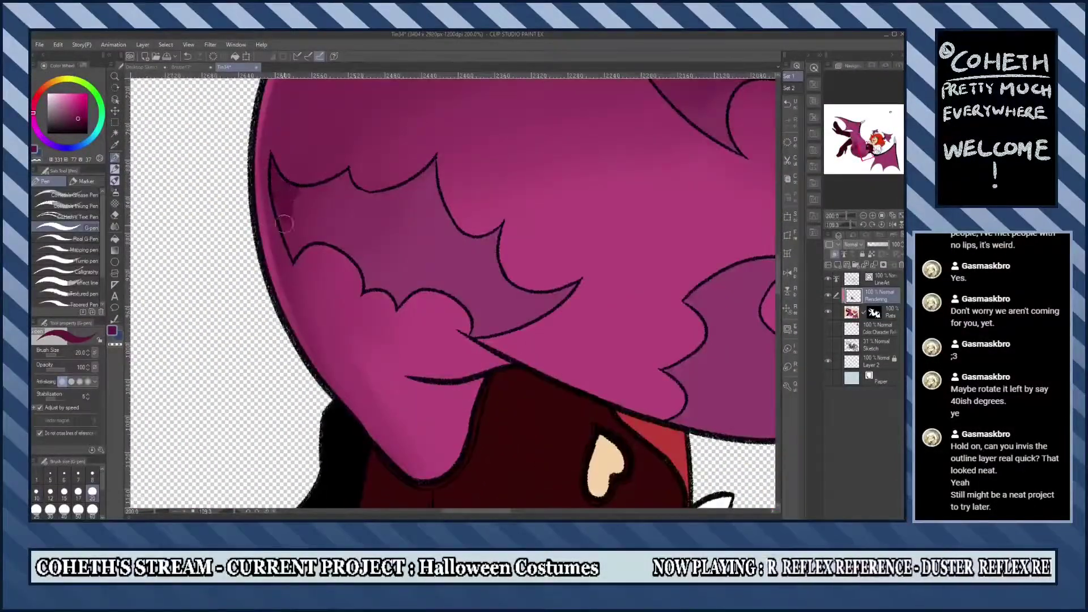
drag(283, 199, 275, 192)
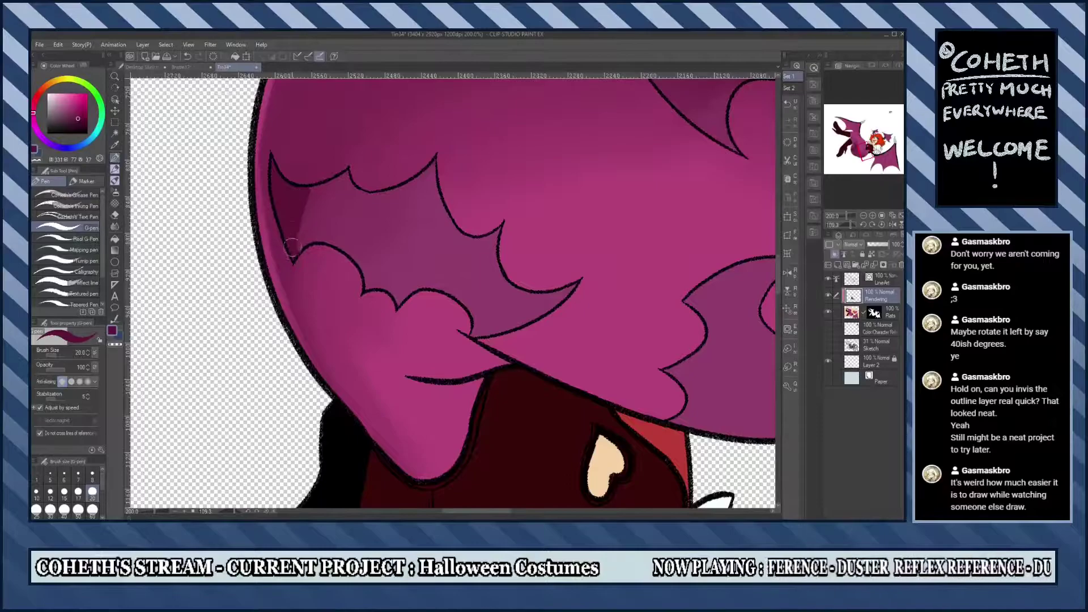
scroll(291, 247, down, 3)
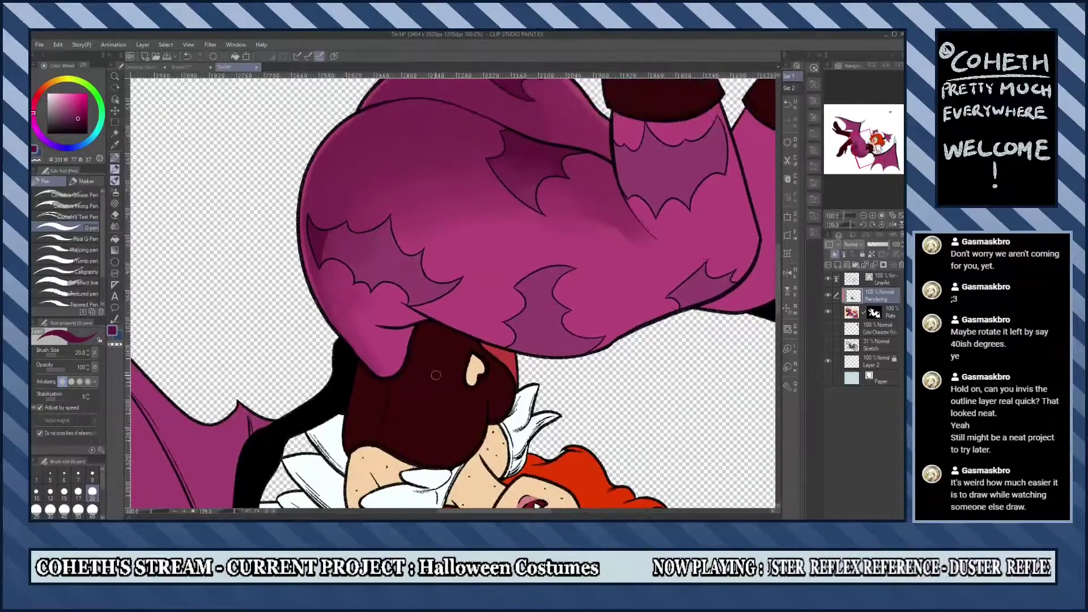
Blend the dark shadow into the bat marking on the near hip's rear.
key(j)
scroll(328, 243, up, 2)
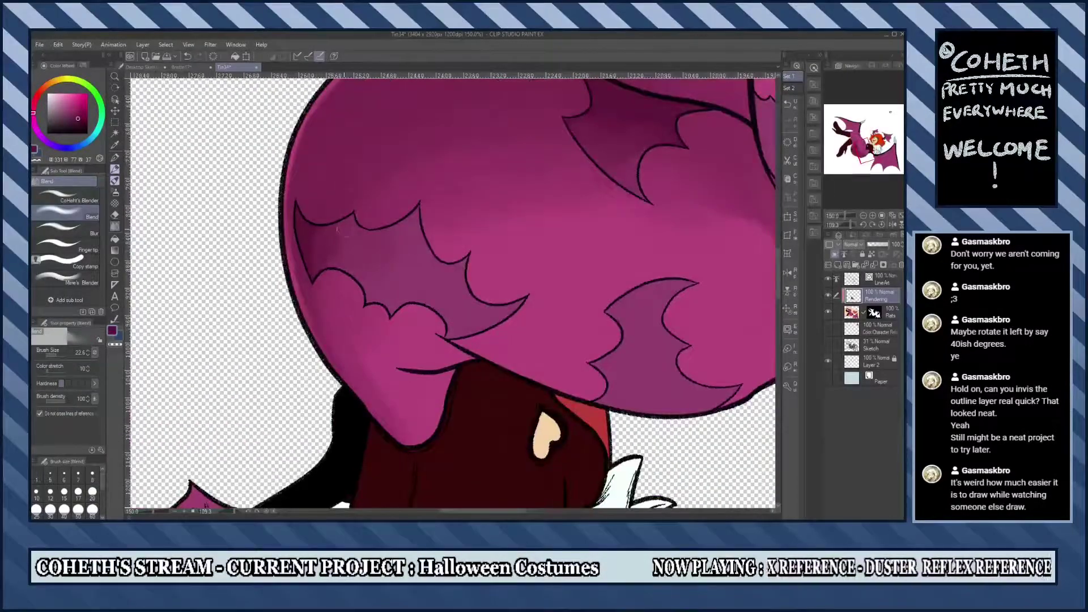
scroll(336, 244, down, 3)
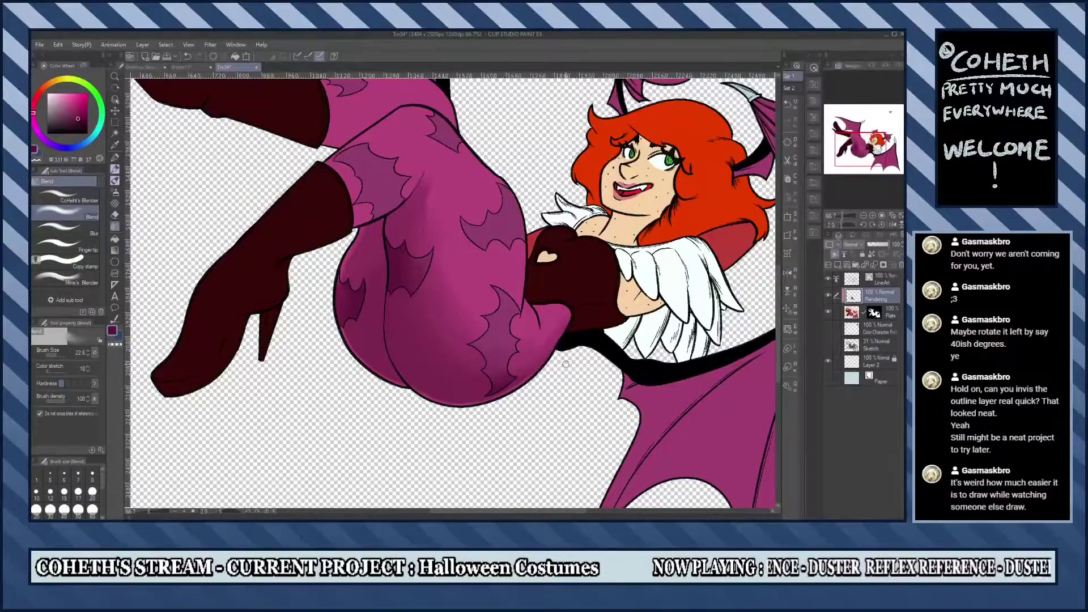
click(788, 386)
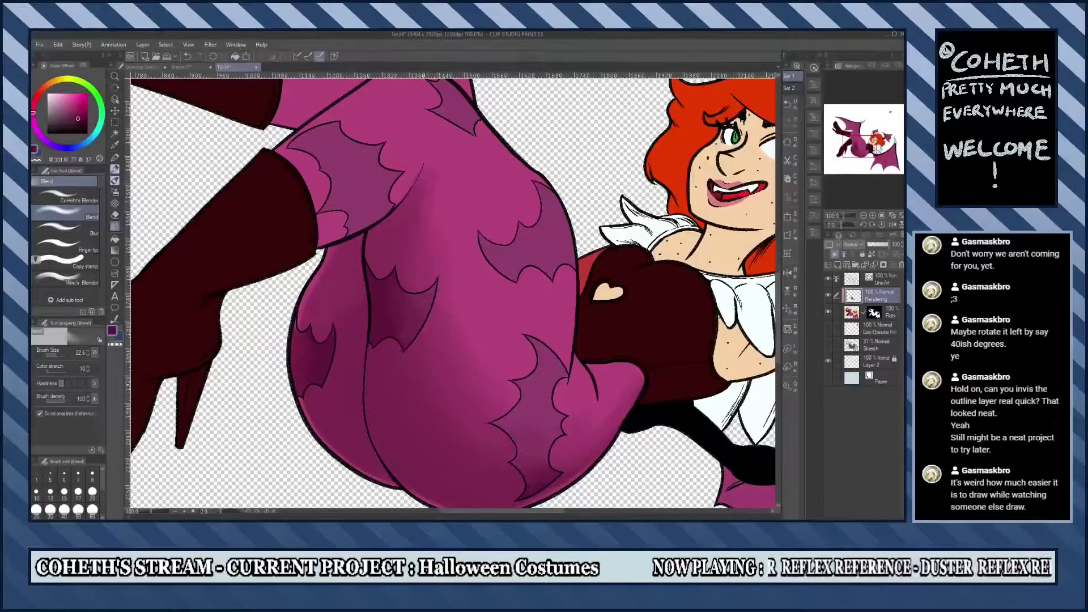
scroll(305, 342, up, 1)
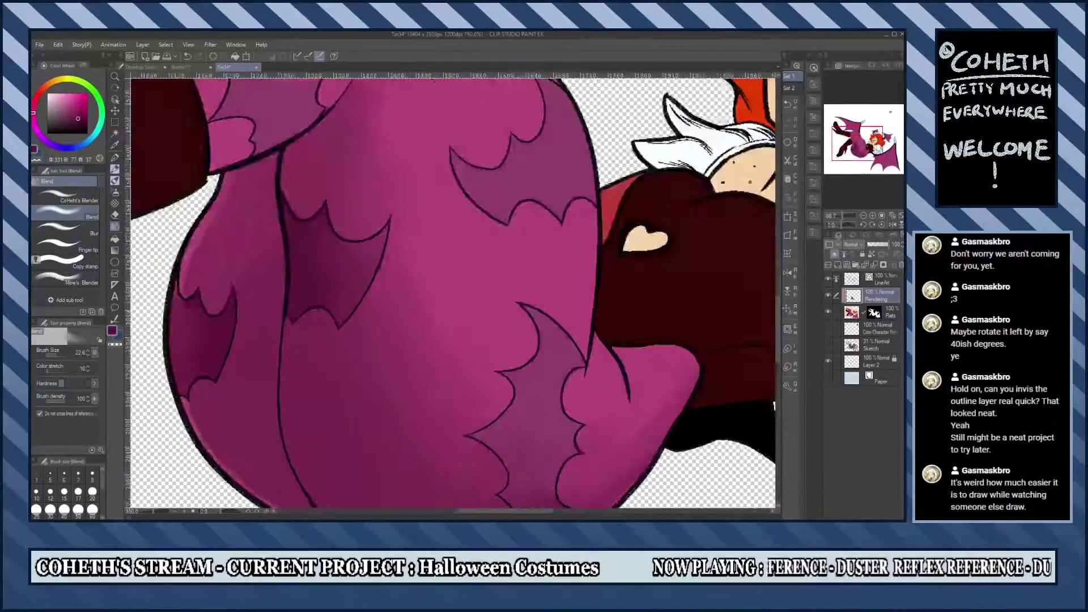
drag(297, 347, 566, 224)
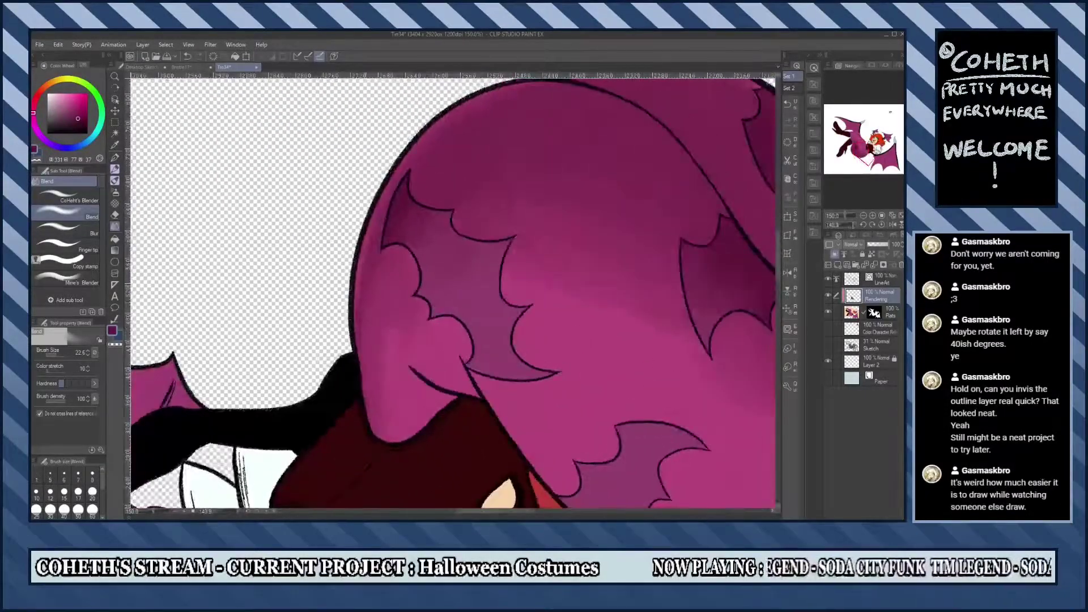
key(ctrl+@)
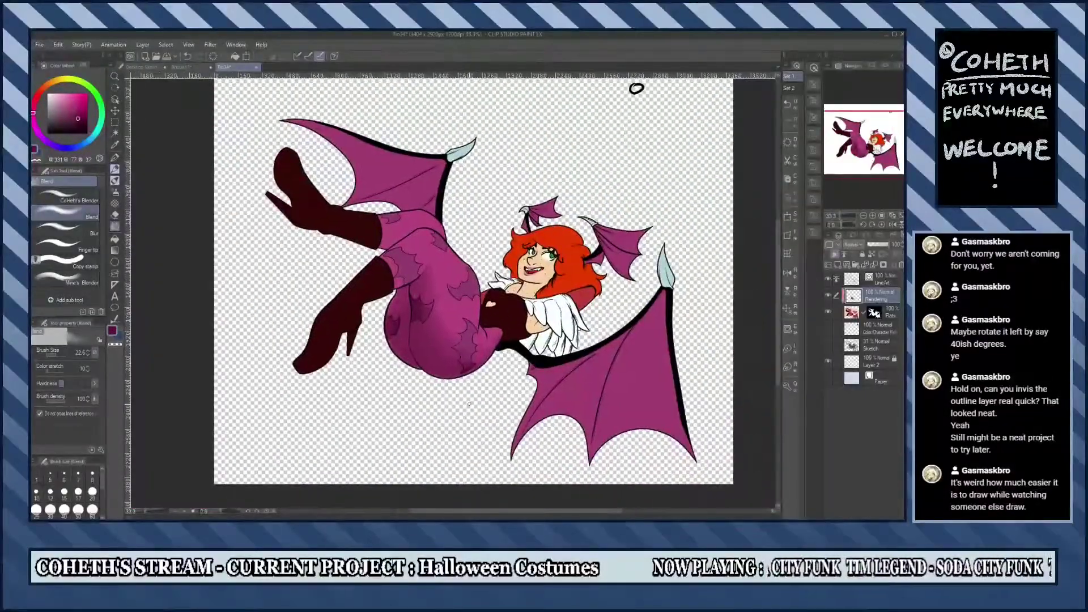
Block in darker purple shadows with the G-pen behind the near knee and on the far leg above the boot cuff.
key(p)
drag(398, 260, 403, 317)
drag(397, 262, 404, 336)
scroll(400, 295, down, 2)
drag(408, 275, 362, 391)
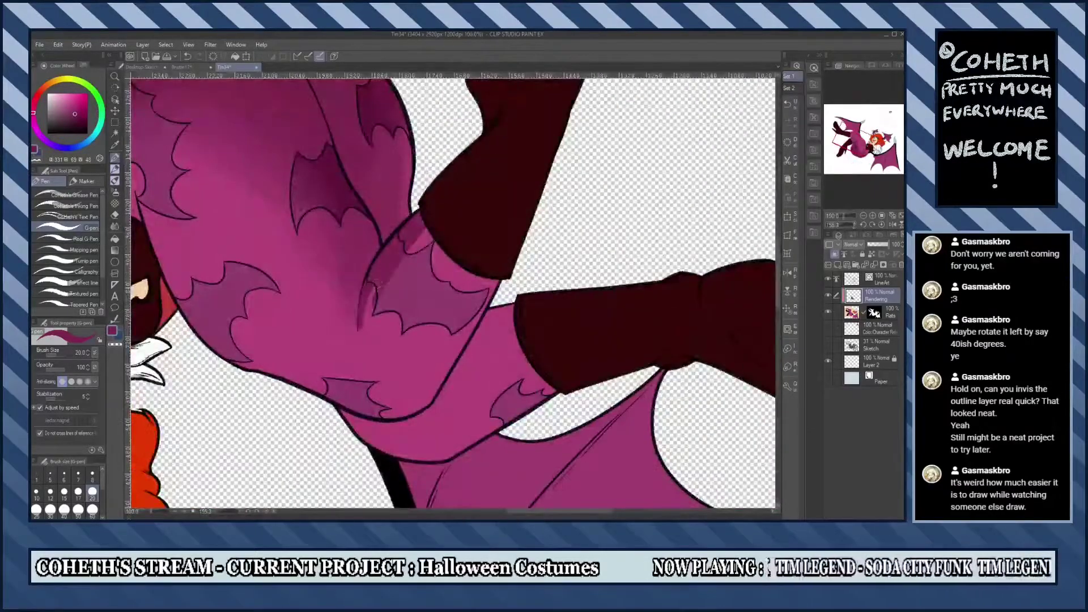
drag(381, 284, 358, 340)
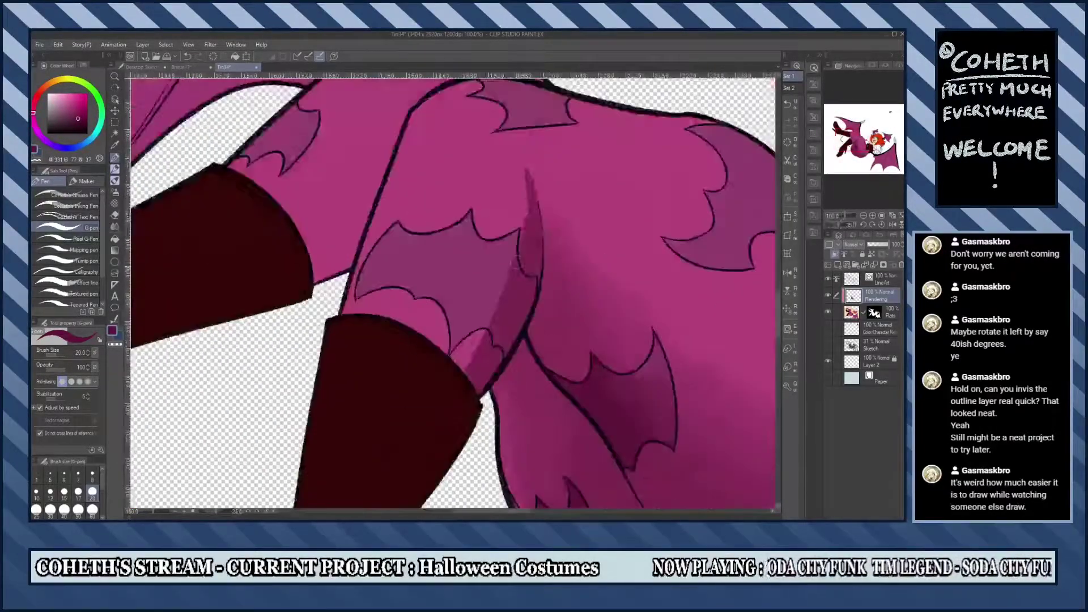
mouse_move(521, 255)
mouse_down()
mouse_move(500, 344)
mouse_move(533, 301)
mouse_up()
drag(502, 337, 538, 271)
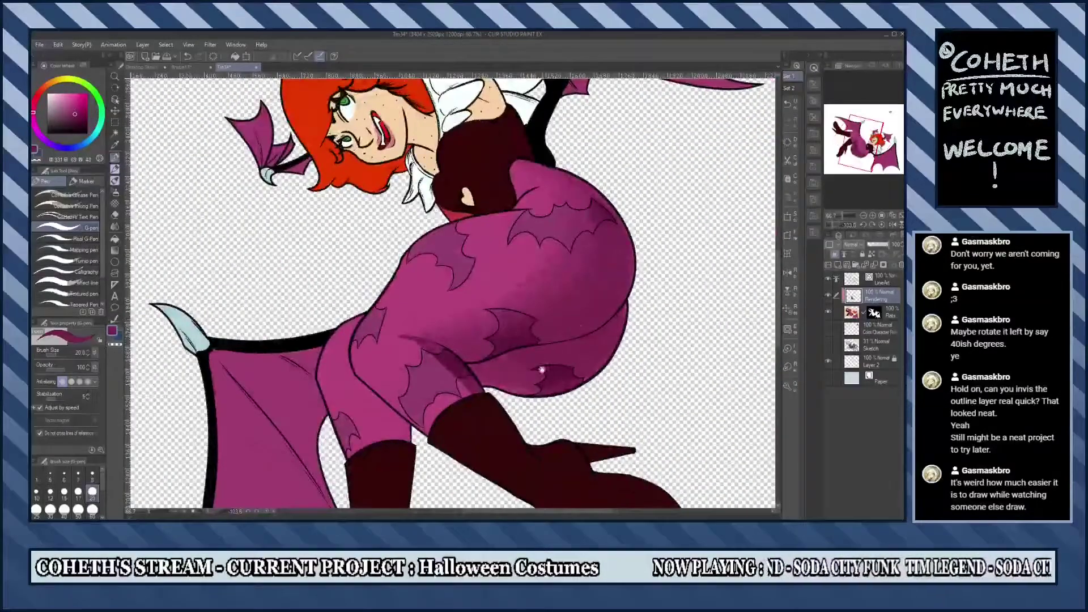
mouse_move(379, 328)
mouse_down()
mouse_move(387, 359)
mouse_move(419, 396)
mouse_up()
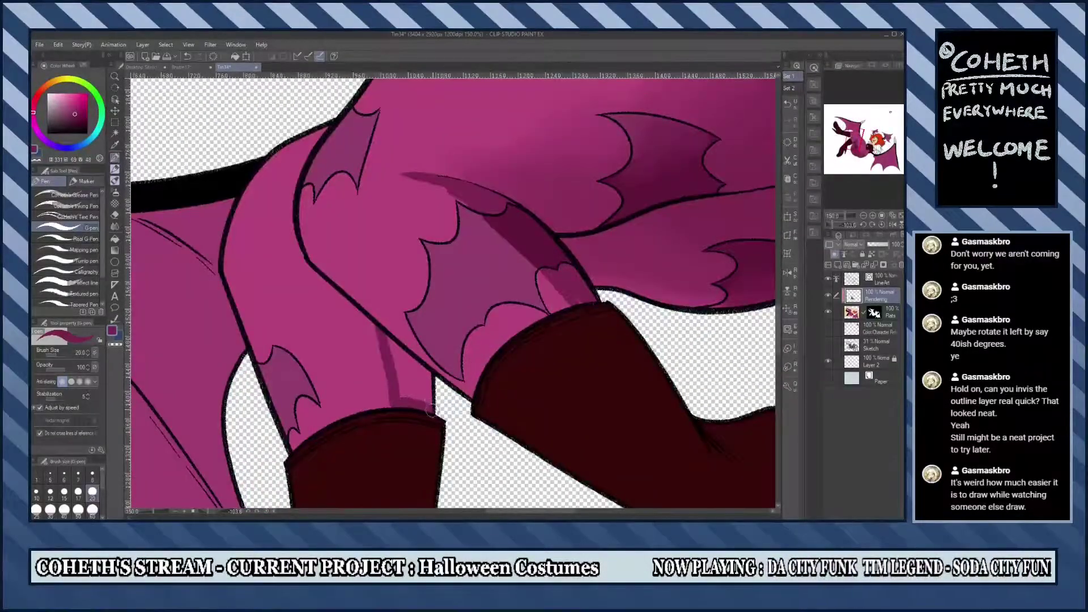
Soften the shadow behind the near knee and over its bat marking with the Blend tool.
key(ctrl+0)
key(j)
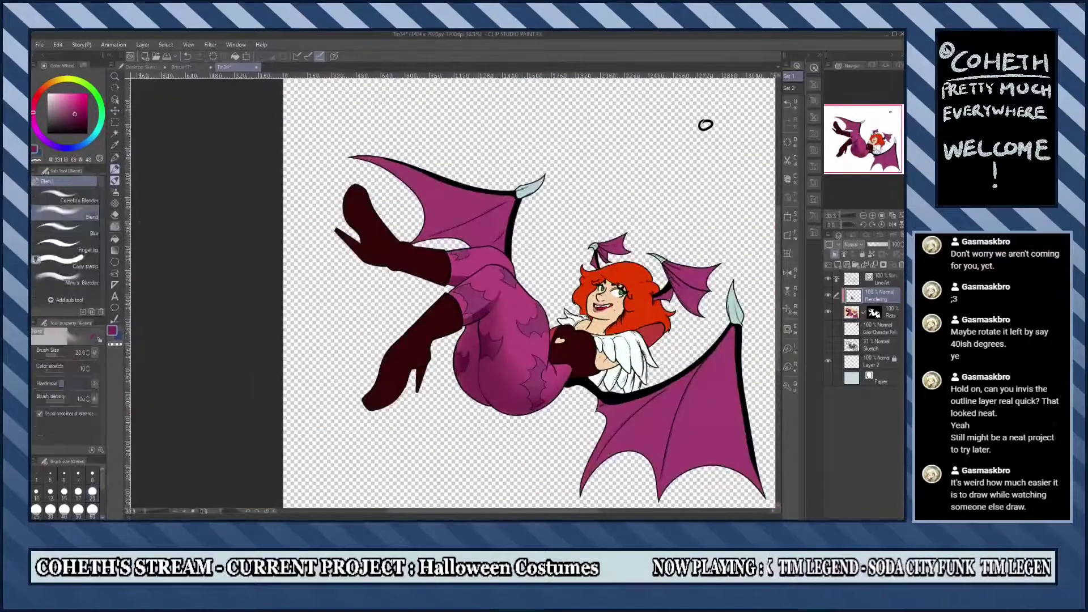
scroll(503, 282, up, 4)
drag(417, 384, 545, 259)
drag(543, 299, 494, 388)
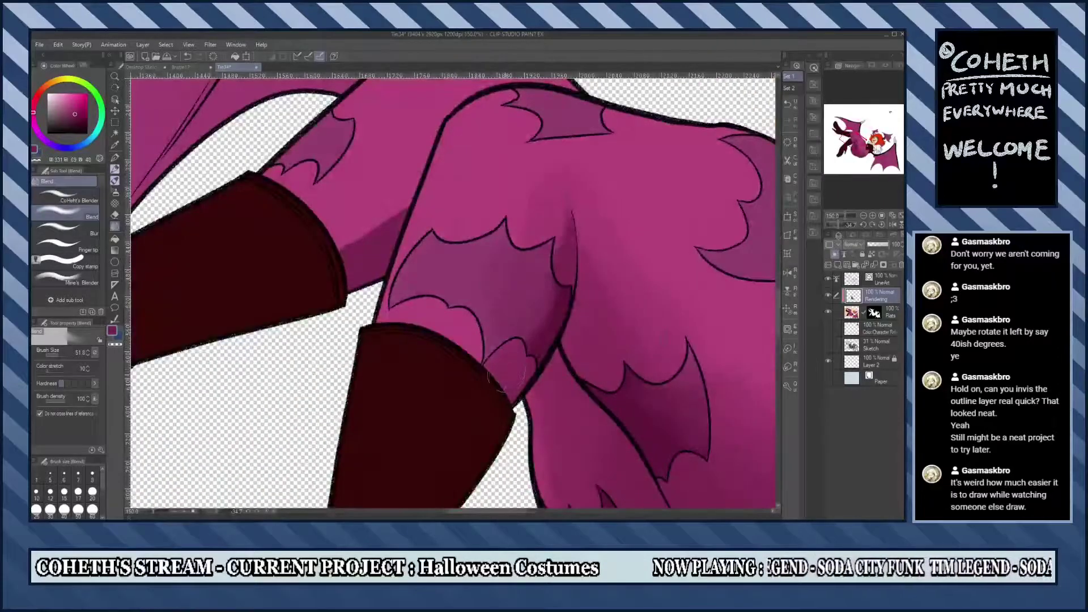
drag(544, 300, 369, 270)
Blend the shadow edge on the far leg just above the boot cuff.
scroll(510, 351, down, 4)
scroll(541, 366, up, 3)
scroll(541, 367, up, 3)
scroll(369, 270, down, 4)
key(ctrl+@)
scroll(453, 292, up, 1)
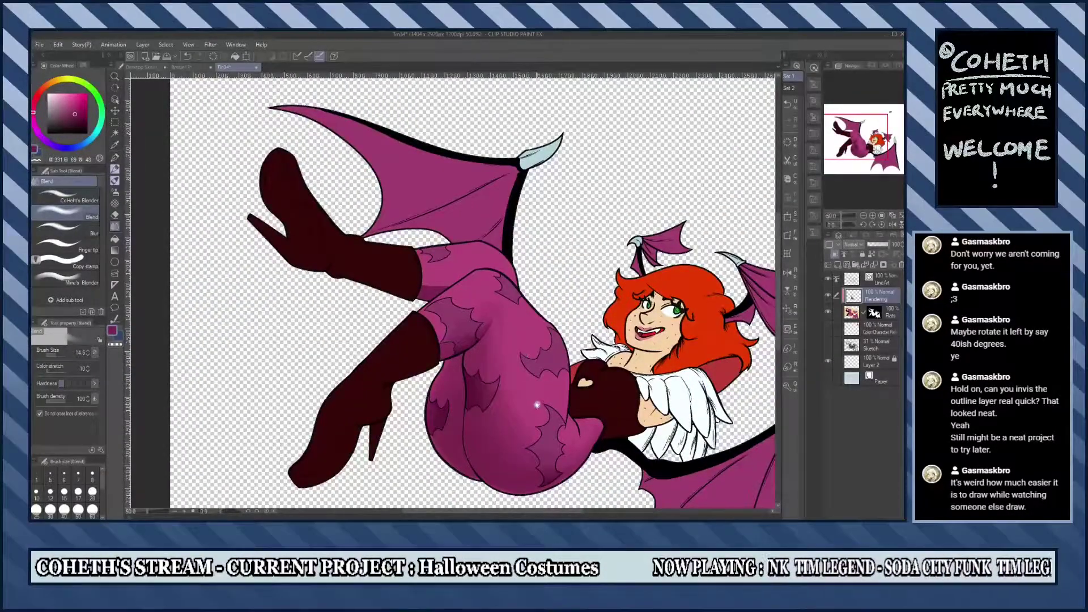
scroll(537, 408, up, 3)
mouse_move(537, 408)
mouse_down()
mouse_move(437, 347)
mouse_move(424, 301)
mouse_up()
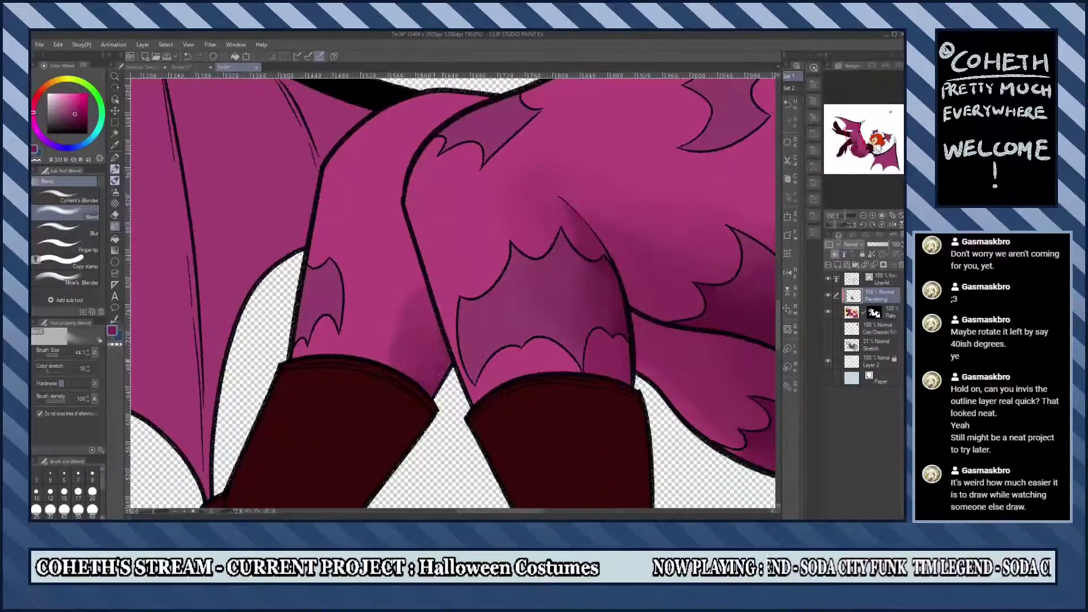
scroll(618, 347, down, 3)
mouse_move(618, 347)
mouse_down()
mouse_move(567, 396)
mouse_move(600, 294)
mouse_move(618, 347)
mouse_up()
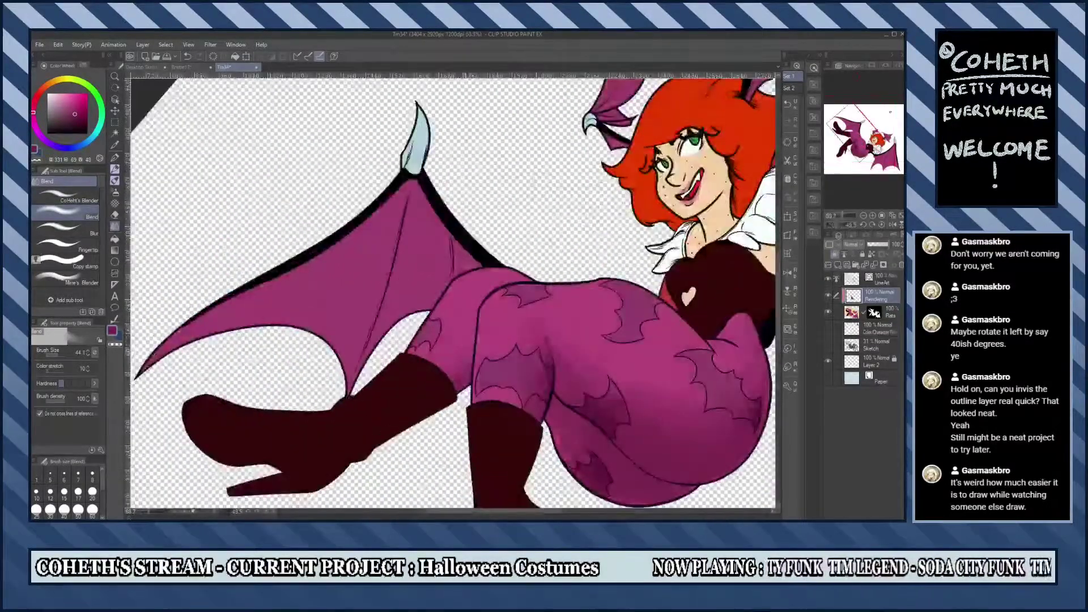
scroll(617, 347, down, 2)
key(ctrl+@)
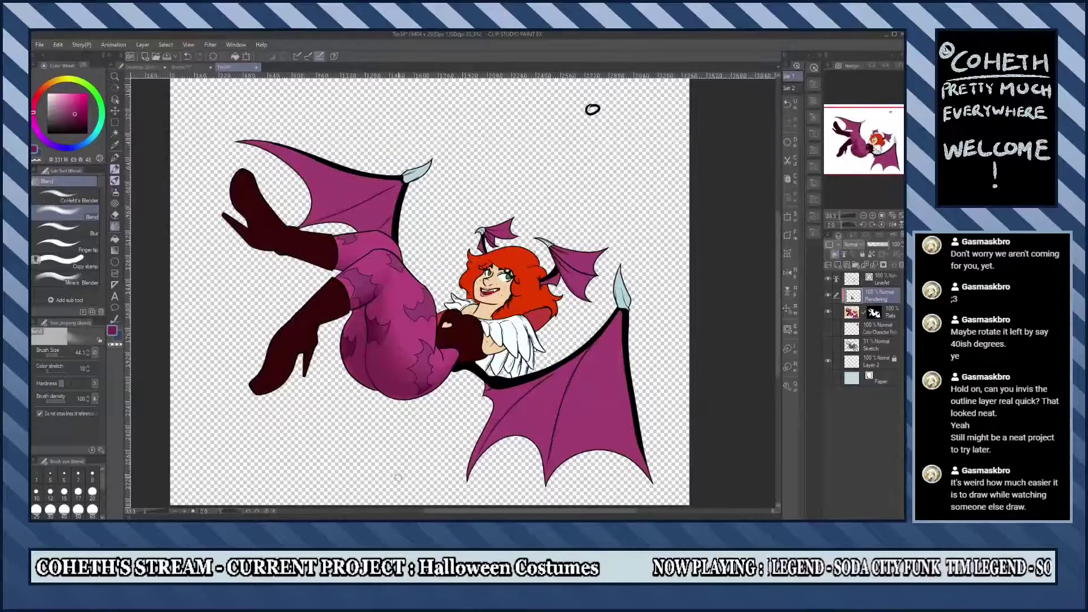
Paint darker purple shadow with the pen brush into the crease behind the near knee and down between the thighs.
key(b)
scroll(406, 464, up, 4)
mouse_move(405, 464)
mouse_down()
mouse_move(341, 351)
mouse_move(369, 416)
mouse_up()
key(ctrl+@)
scroll(352, 383, down, 3)
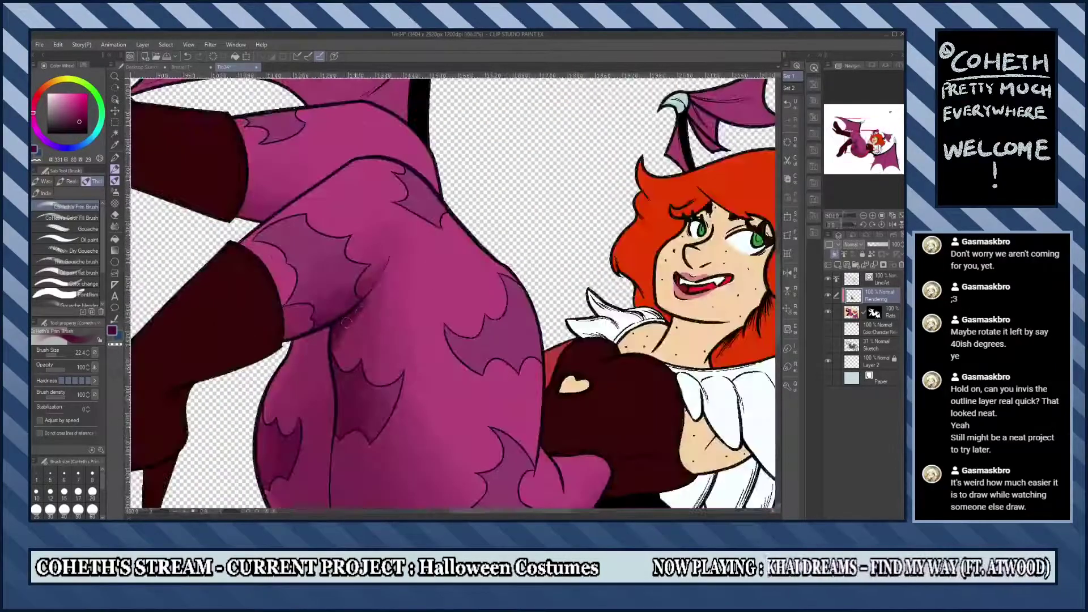
scroll(396, 397, up, 3)
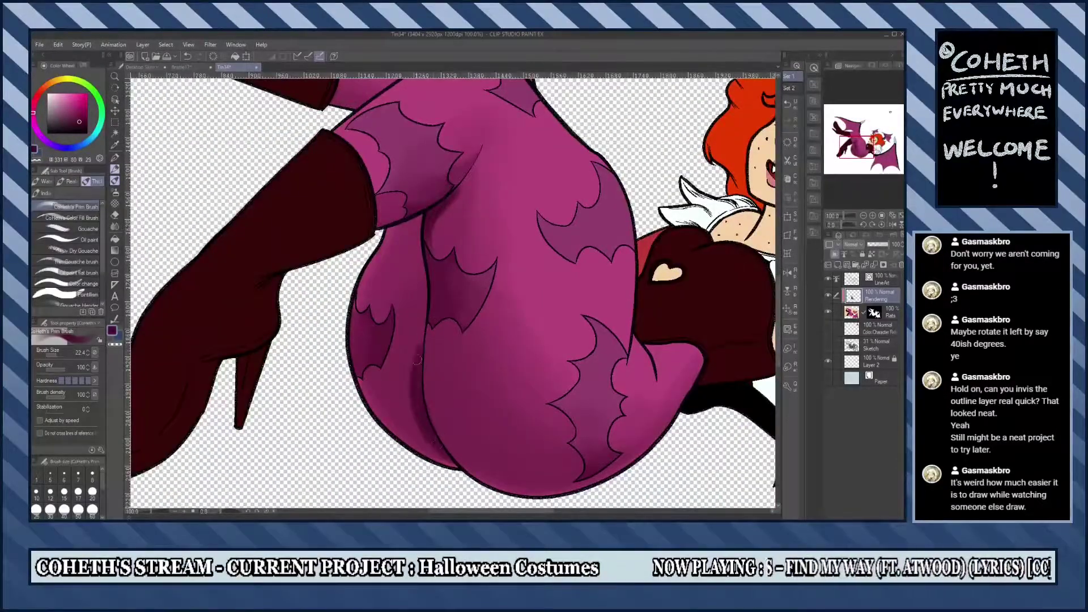
scroll(419, 391, down, 2)
scroll(435, 446, up, 2)
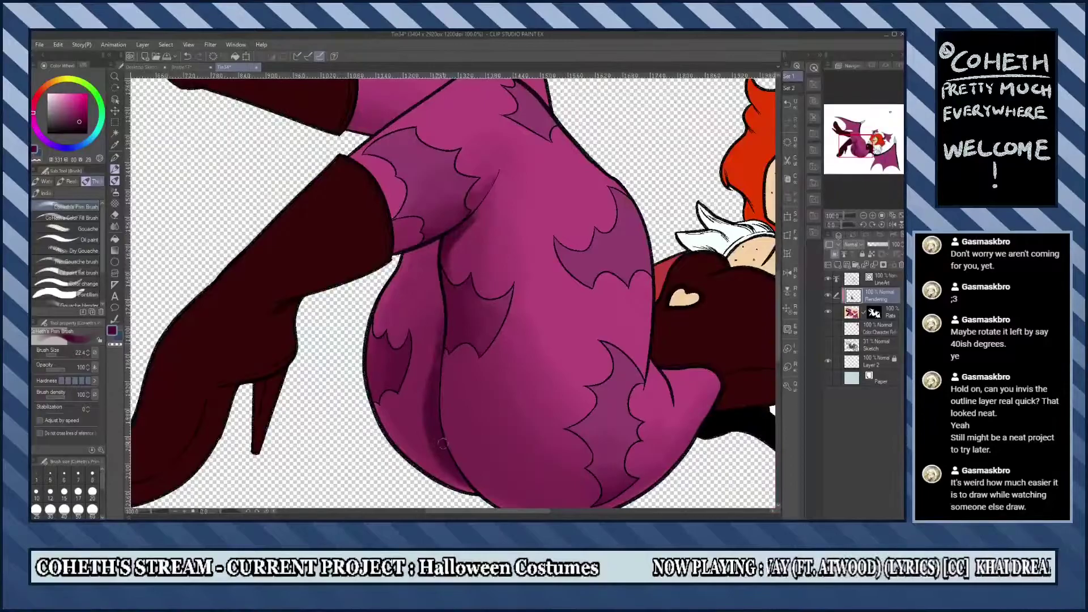
scroll(431, 397, down, 3)
scroll(424, 329, up, 3)
Blend the new dark shadow behind the near knee and along the crease between the thighs.
key(j)
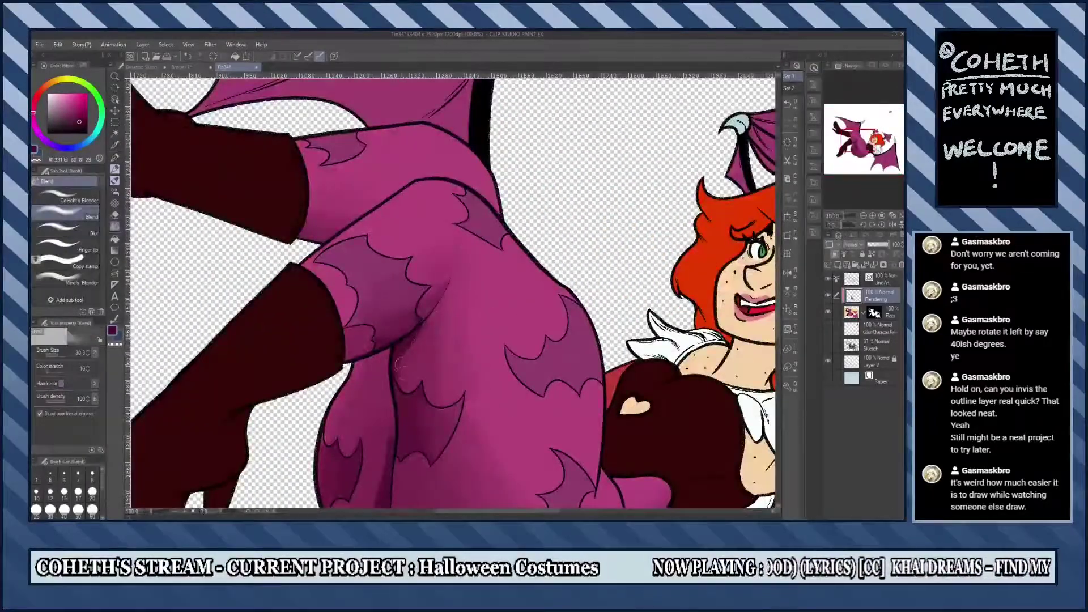
scroll(405, 361, down, 3)
scroll(454, 340, up, 3)
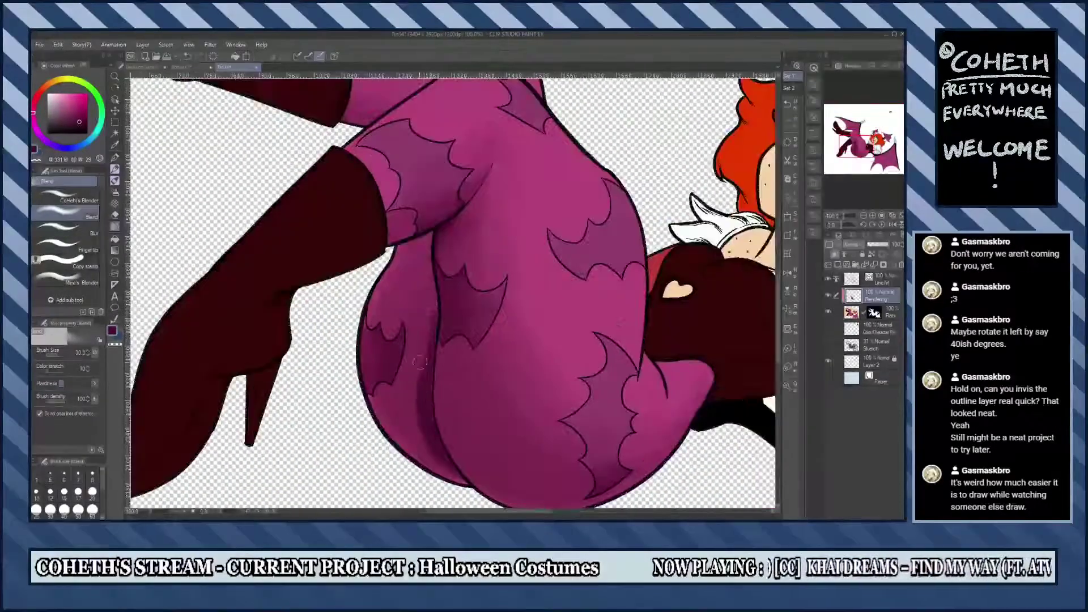
scroll(430, 338, down, 3)
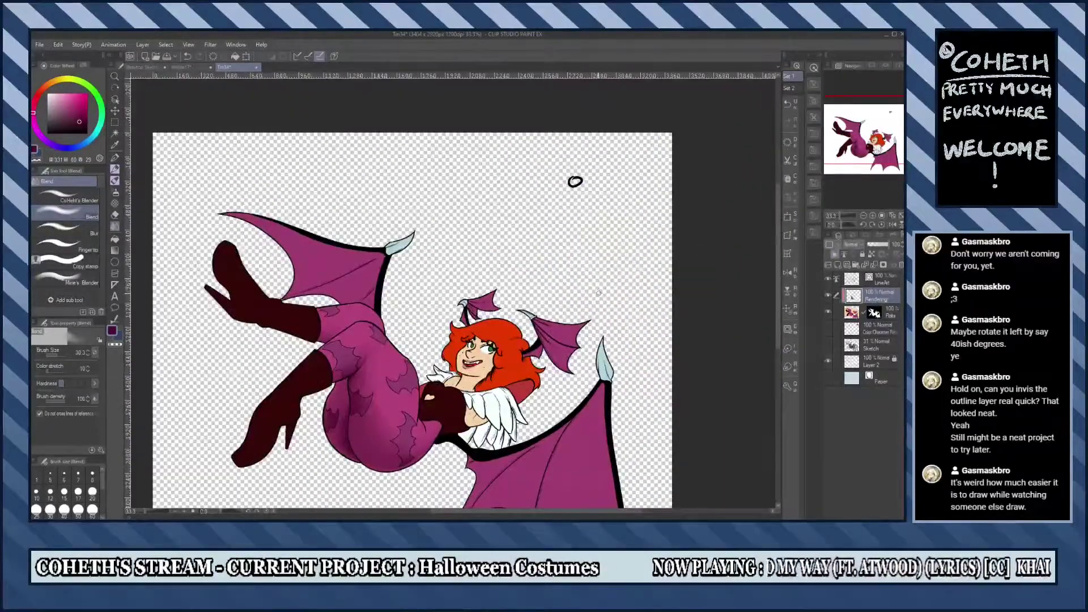
Block in a light pink highlight with the pen brush along the near thigh's upper edge up to the knee.
scroll(411, 400, up, 2)
key(b)
scroll(397, 238, up, 1)
drag(441, 293, 463, 278)
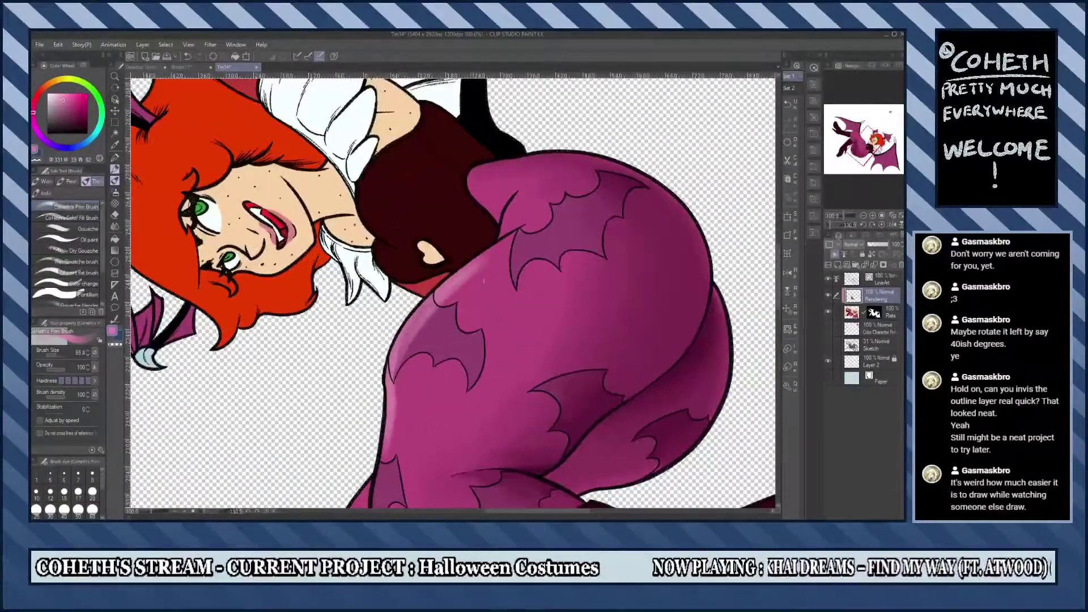
scroll(454, 301, down, 1)
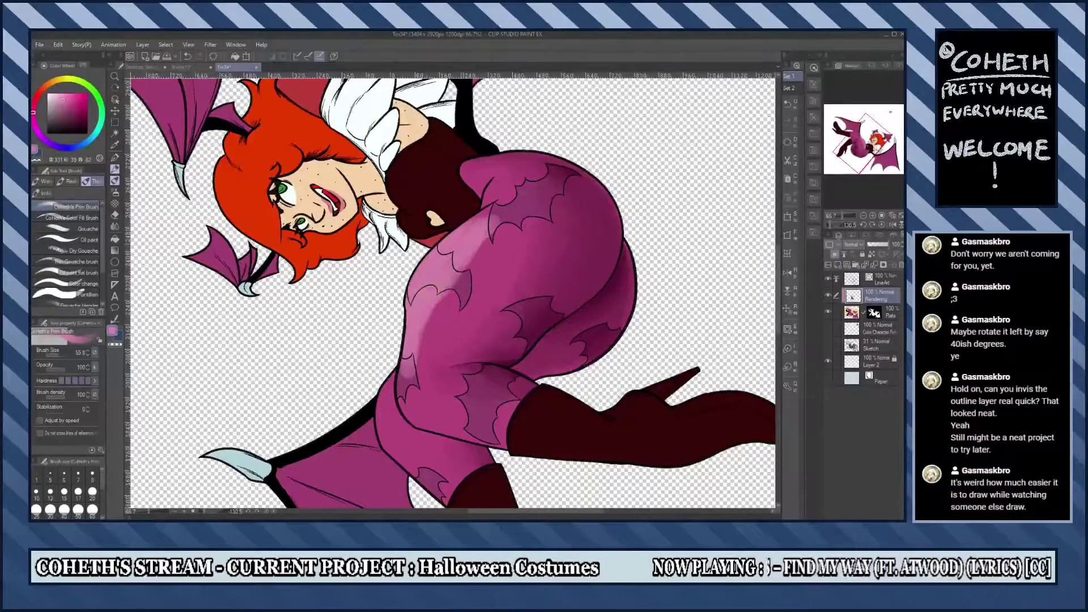
drag(432, 352, 555, 266)
scroll(572, 294, up, 1)
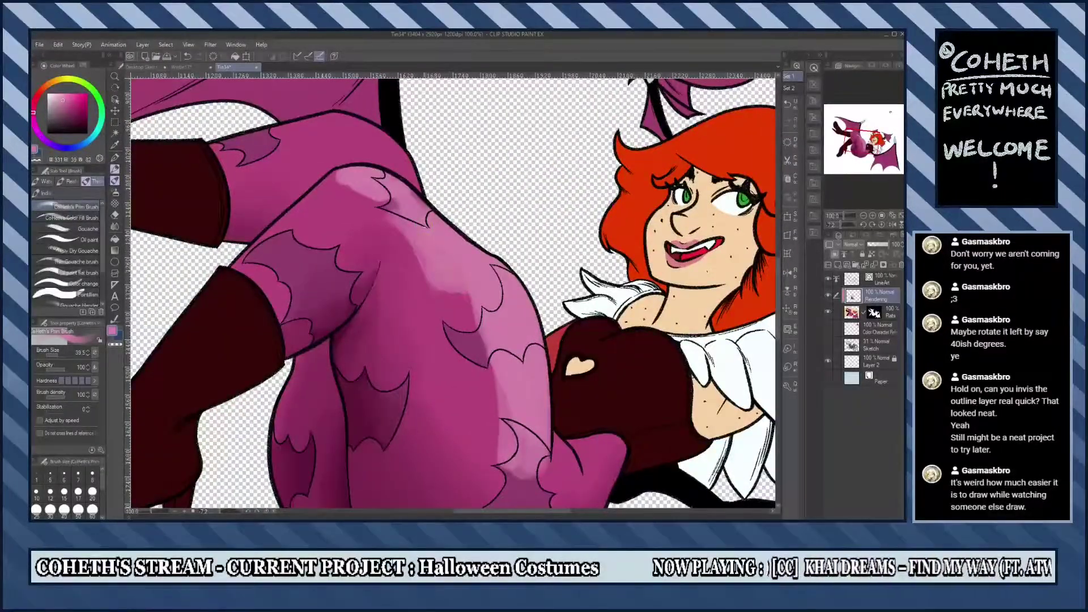
Add light pink highlights to the hip beside the corset and over the adjoining bat marking.
drag(658, 357, 504, 232)
scroll(504, 232, up, 1)
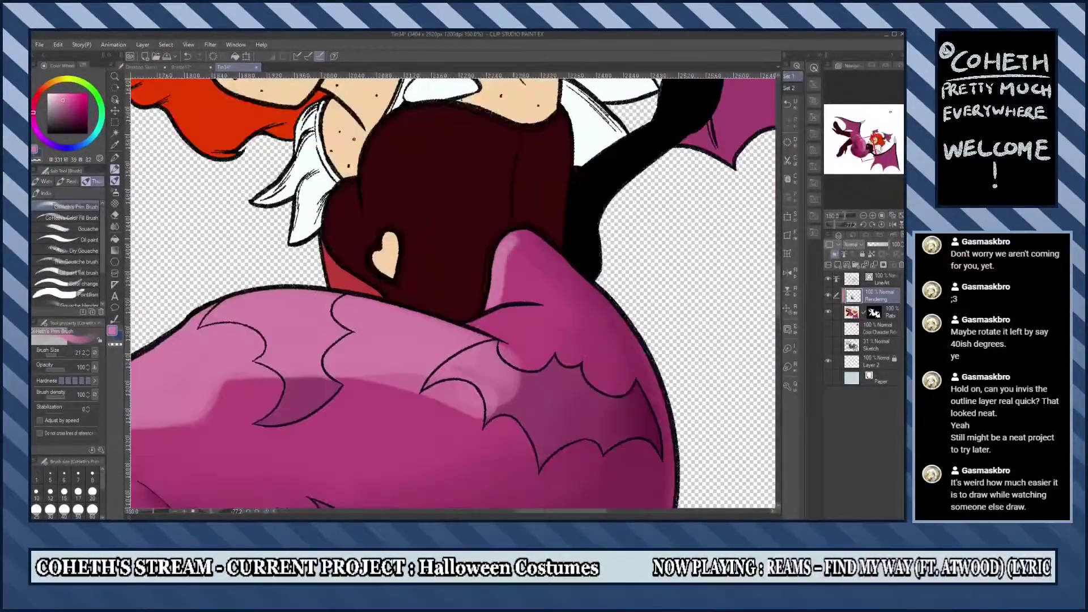
drag(516, 304, 572, 402)
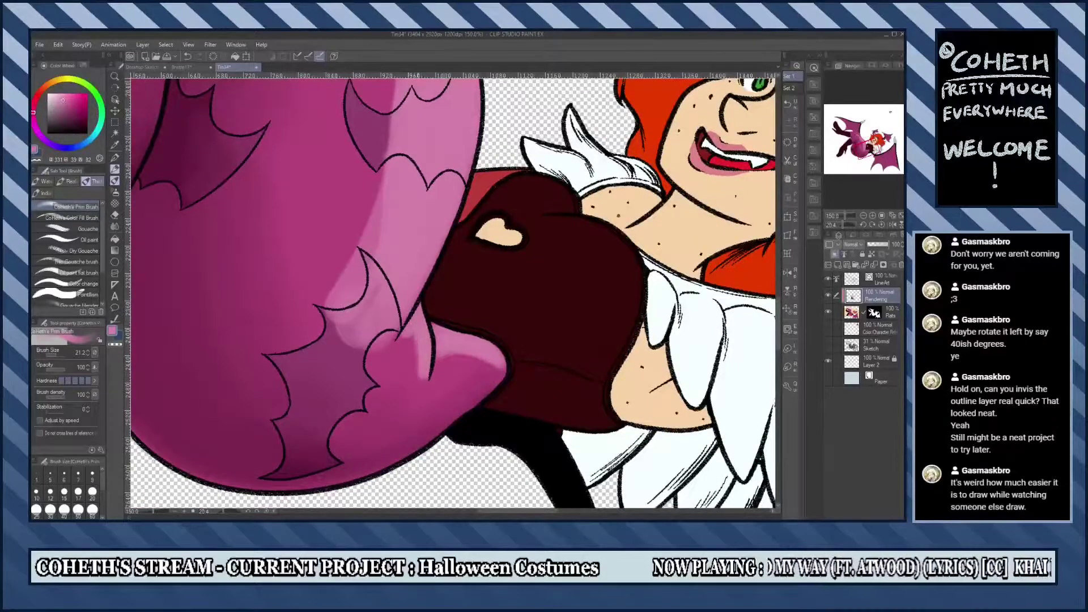
Paint light pink highlights on both knees and along the far leg's outer edge.
scroll(453, 292, down, 4)
drag(453, 292, 396, 340)
scroll(454, 292, up, 4)
scroll(453, 292, down, 3)
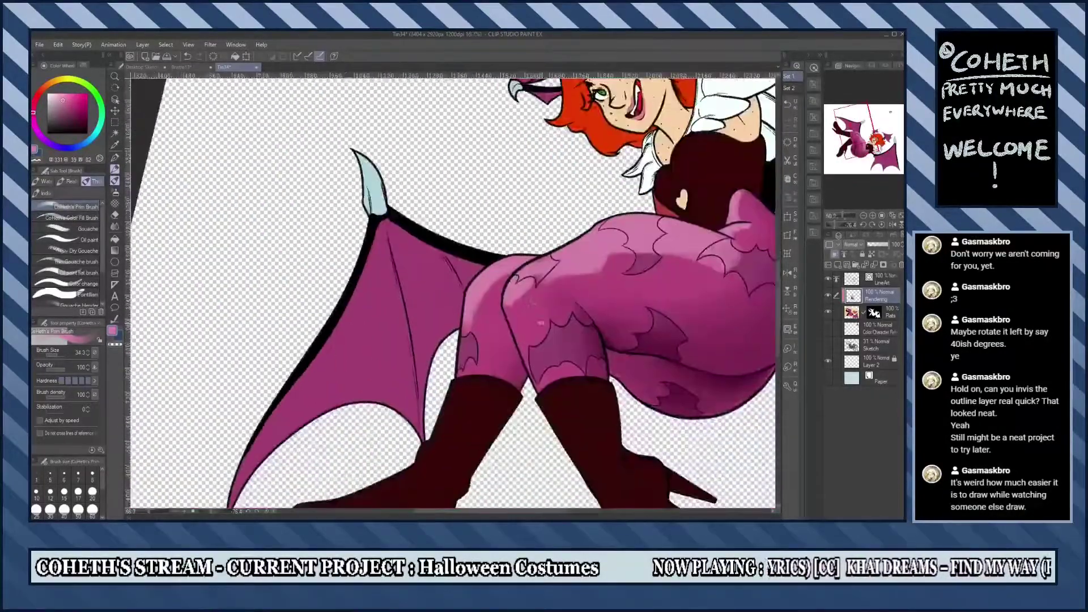
scroll(539, 320, down, 3)
drag(539, 320, 639, 245)
scroll(638, 246, up, 3)
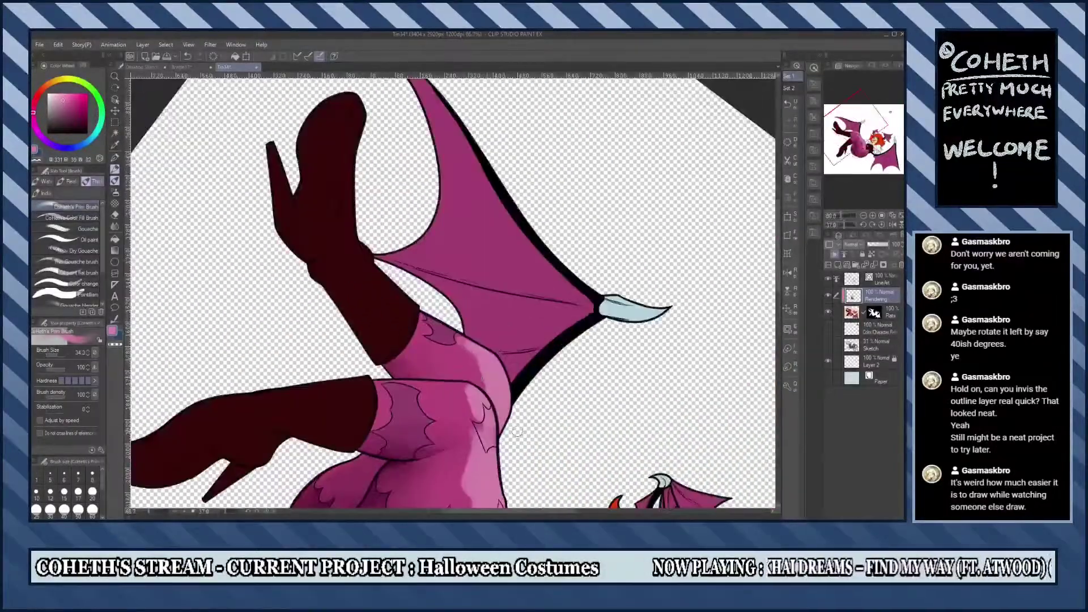
scroll(517, 432, up, 3)
mouse_move(517, 431)
mouse_down()
mouse_move(459, 308)
mouse_move(544, 224)
mouse_up()
Fade the pink highlight edges on the thigh with the soft eraser and recolour the upper-thigh bat marking in magenta.
key(e)
mouse_move(482, 258)
mouse_down()
mouse_move(589, 258)
mouse_move(469, 332)
mouse_move(530, 294)
mouse_move(425, 244)
mouse_move(317, 352)
mouse_up()
key(b)
scroll(453, 289, down, 3)
drag(454, 289, 555, 215)
key(e)
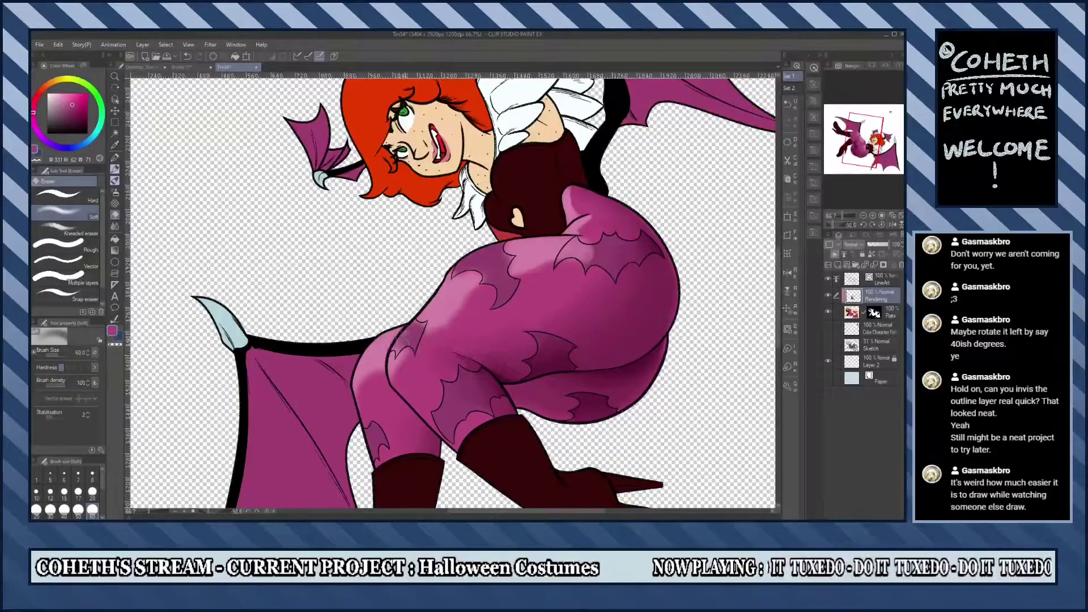
Paint magenta over the lit parts of the bat markings on the near thigh and knee.
key(b)
scroll(335, 114, down, 3)
mouse_move(335, 114)
mouse_down()
mouse_move(754, 400)
mouse_move(501, 201)
mouse_up()
scroll(754, 400, up, 3)
scroll(501, 201, up, 5)
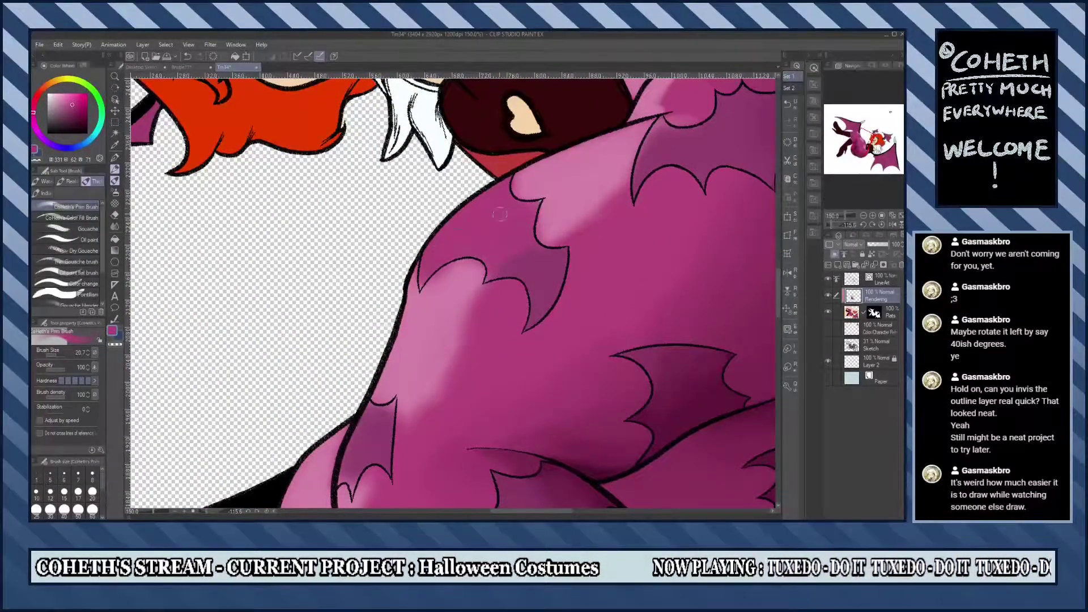
scroll(503, 210, down, 3)
drag(385, 357, 340, 227)
scroll(453, 292, down, 5)
scroll(340, 227, up, 3)
Blend the magenta light into the bat markings on the near thigh and knee.
click(116, 214)
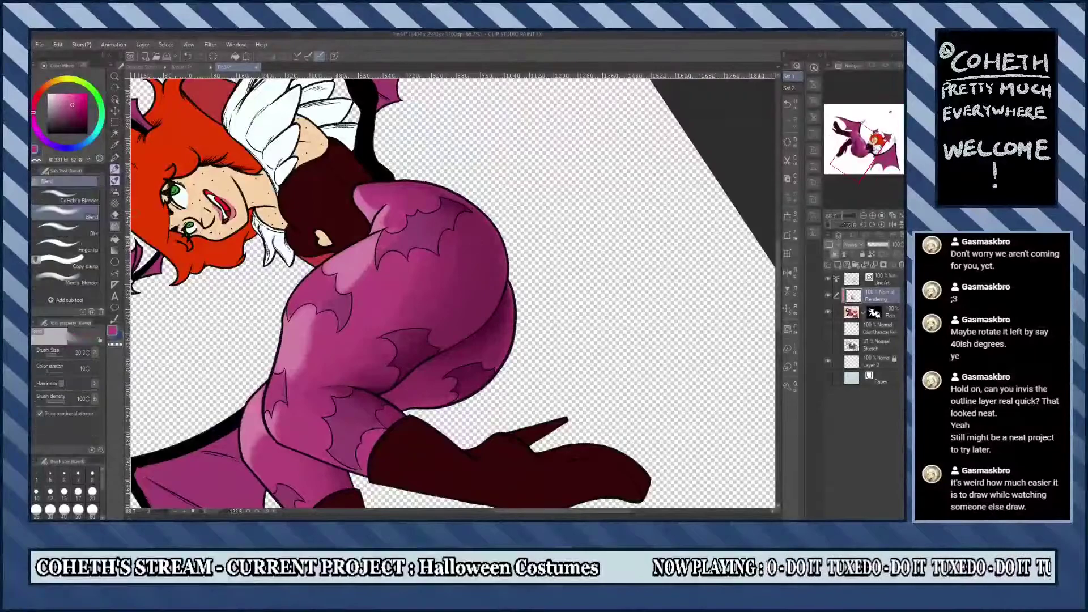
scroll(367, 260, up, 4)
drag(214, 392, 295, 310)
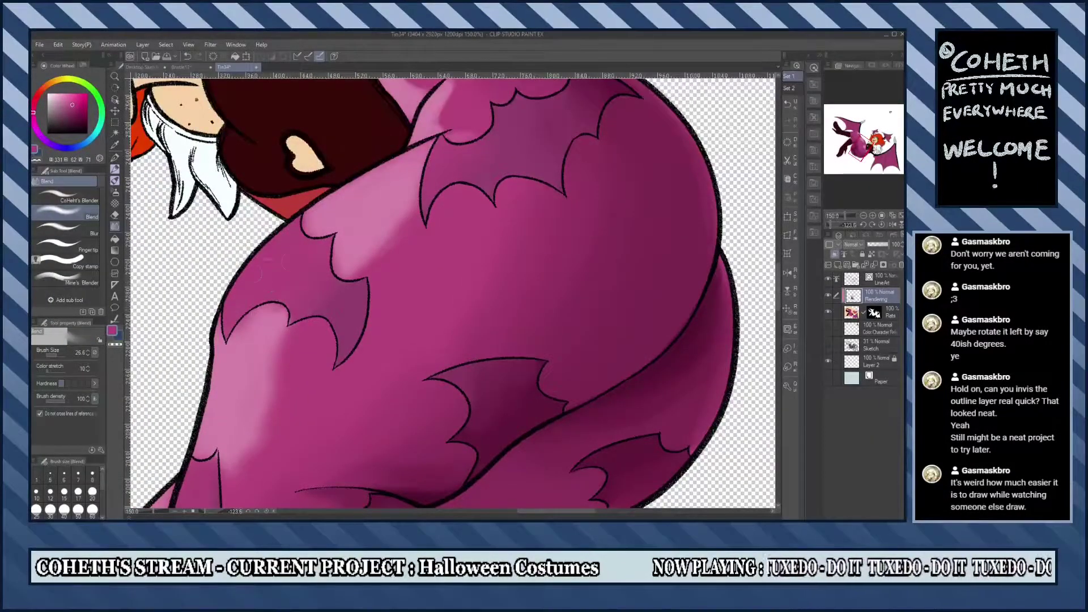
drag(396, 454, 374, 249)
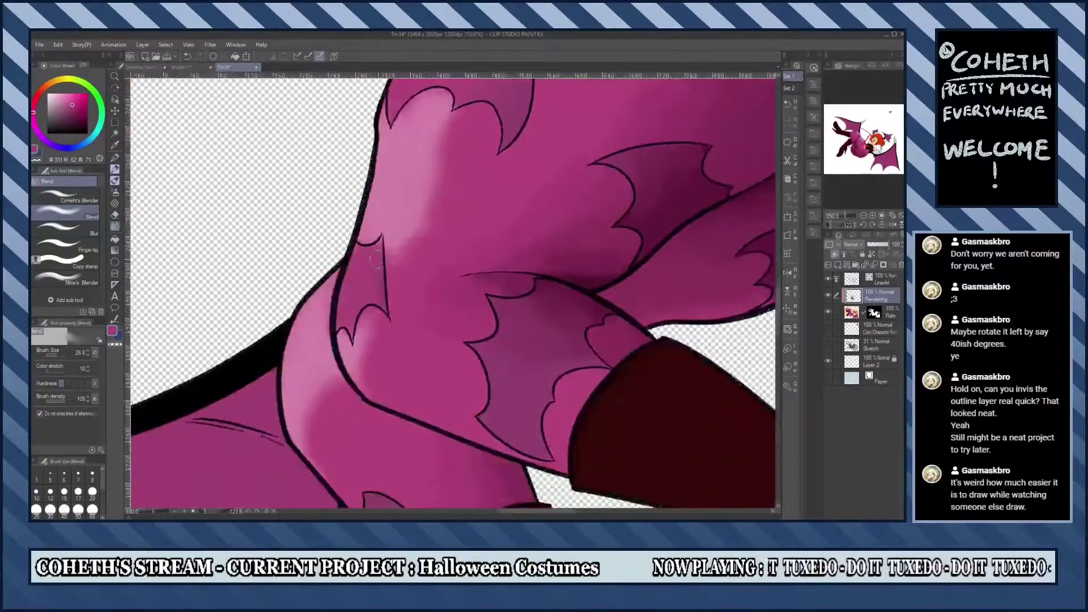
scroll(422, 284, down, 4)
mouse_move(422, 284)
mouse_down()
mouse_move(397, 255)
mouse_move(423, 283)
mouse_move(361, 375)
mouse_up()
Paint a mid magenta tone with the pen brush over the light-to-dark transition in the upper-thigh bat marking.
key(b)
scroll(423, 284, up, 4)
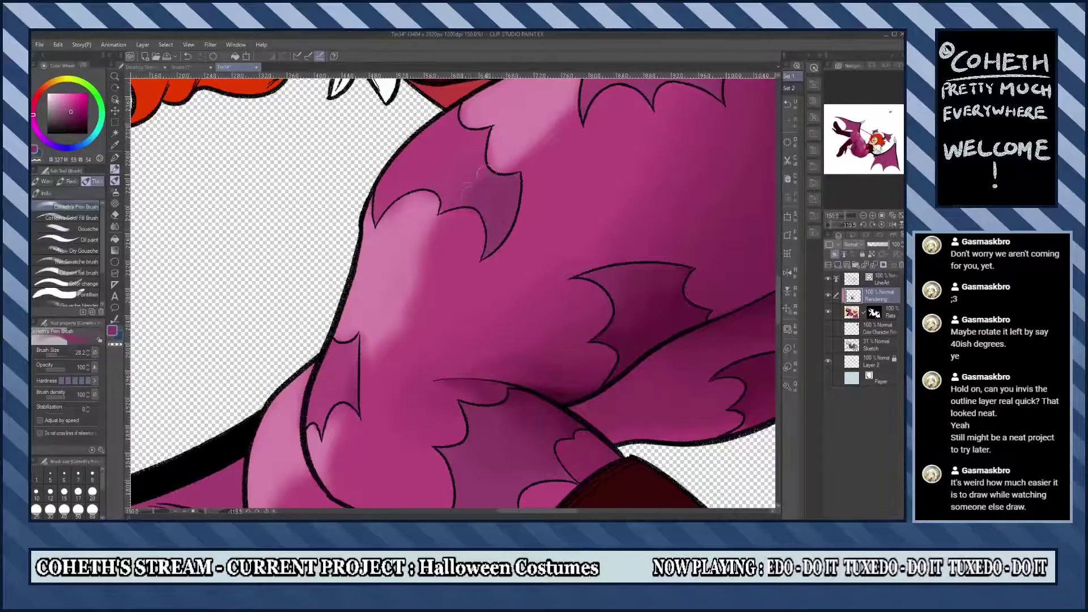
drag(575, 448, 396, 335)
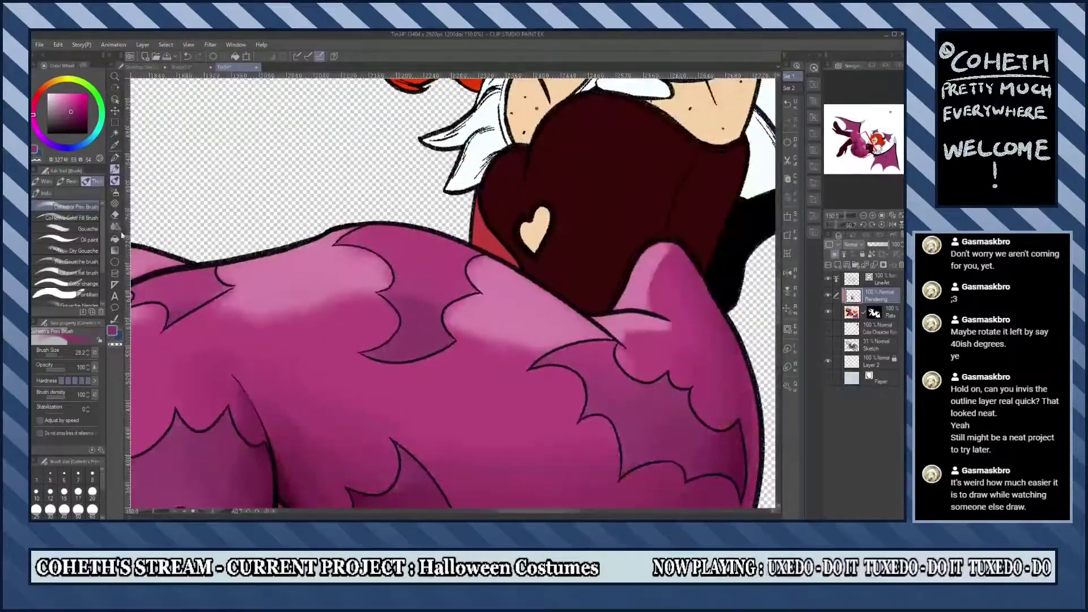
Blend the mid magenta tone in the thigh's bat marking and soften the surrounding pink highlight edges.
key(j)
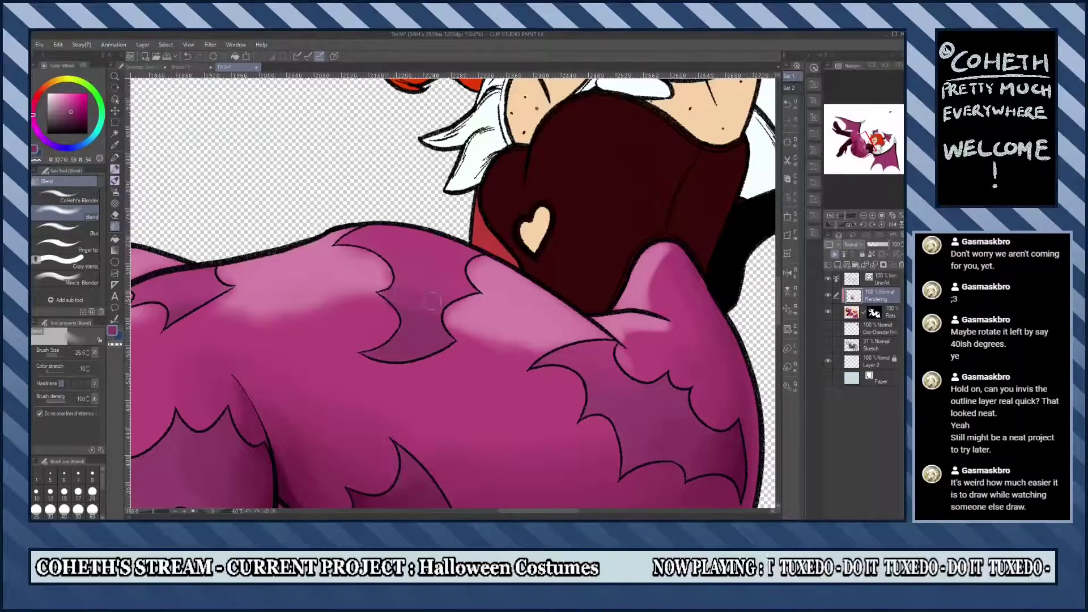
drag(447, 364, 317, 436)
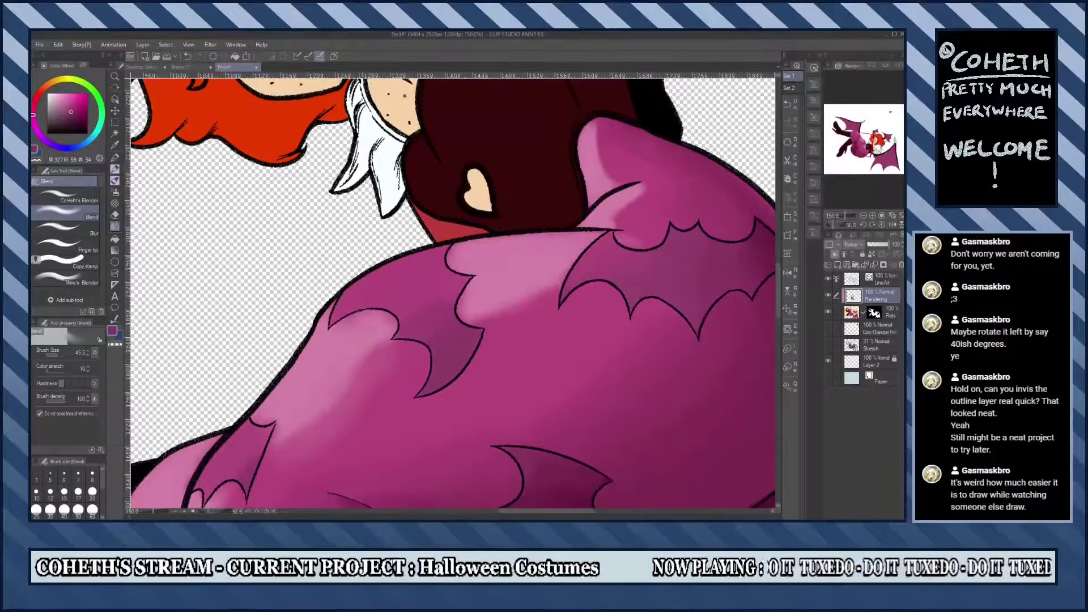
drag(317, 357, 295, 397)
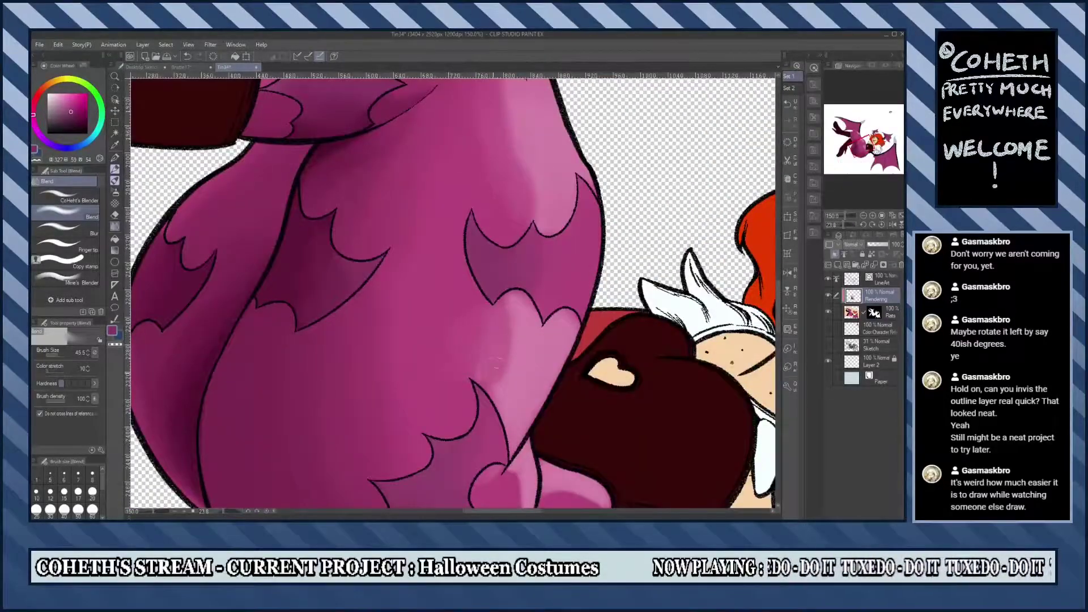
Soften the pink highlights on the hip beside the corset and around the knees with the Blend tool.
drag(496, 358, 442, 328)
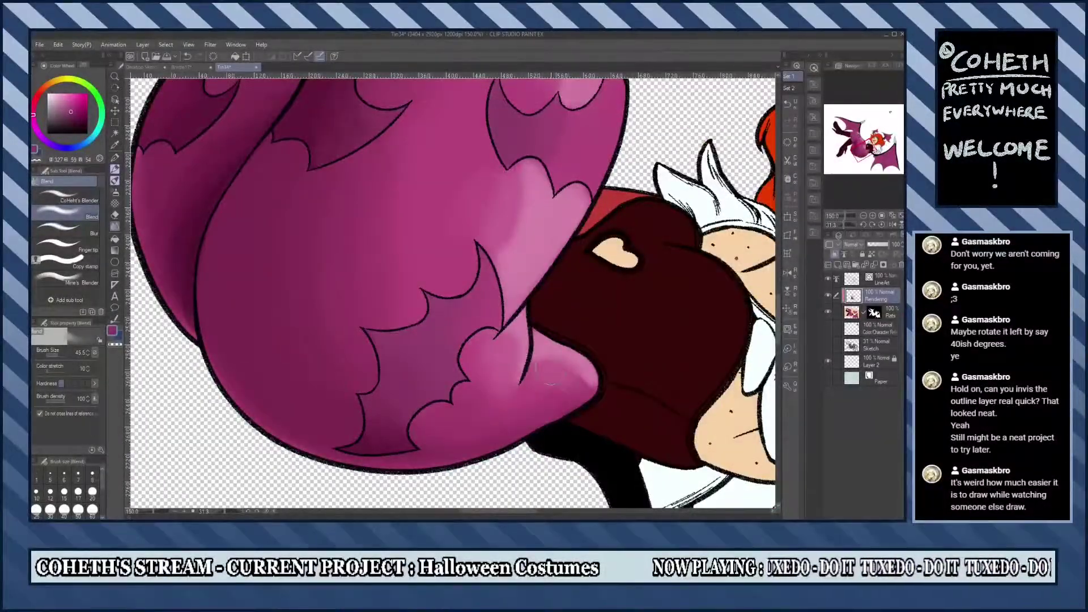
scroll(514, 391, down, 2)
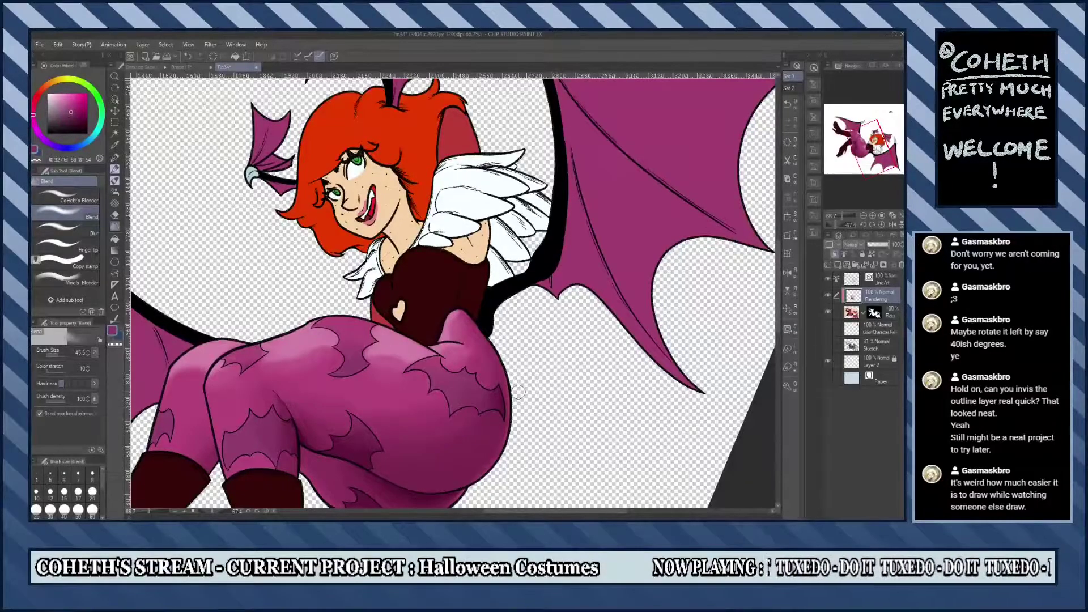
drag(518, 391, 436, 340)
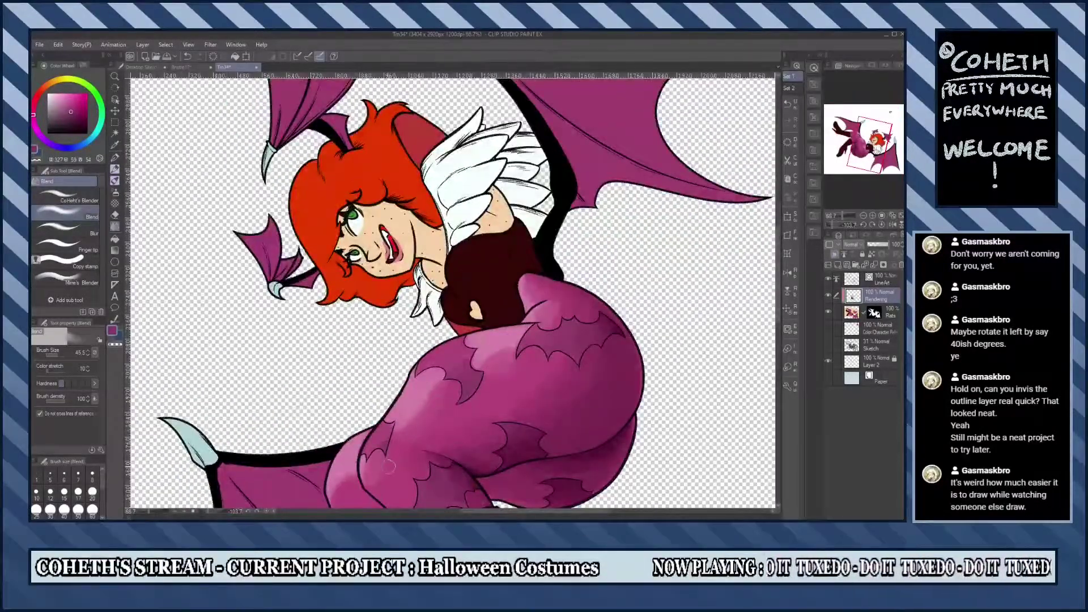
scroll(390, 464, up, 3)
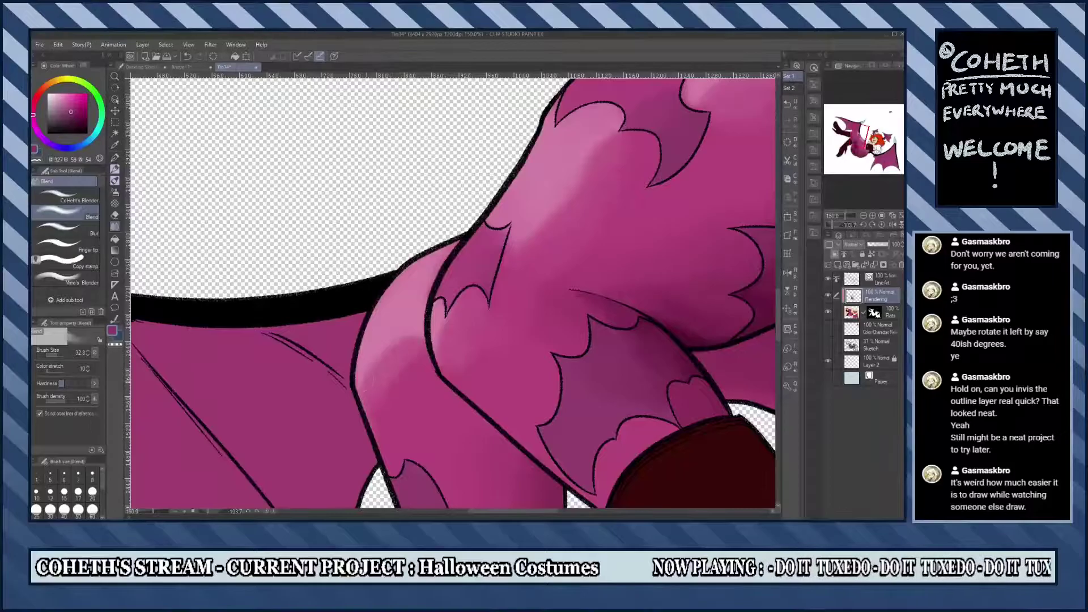
Try a white glossy highlight with the pen brush along the near thigh's outer edge.
key(ctrl+0)
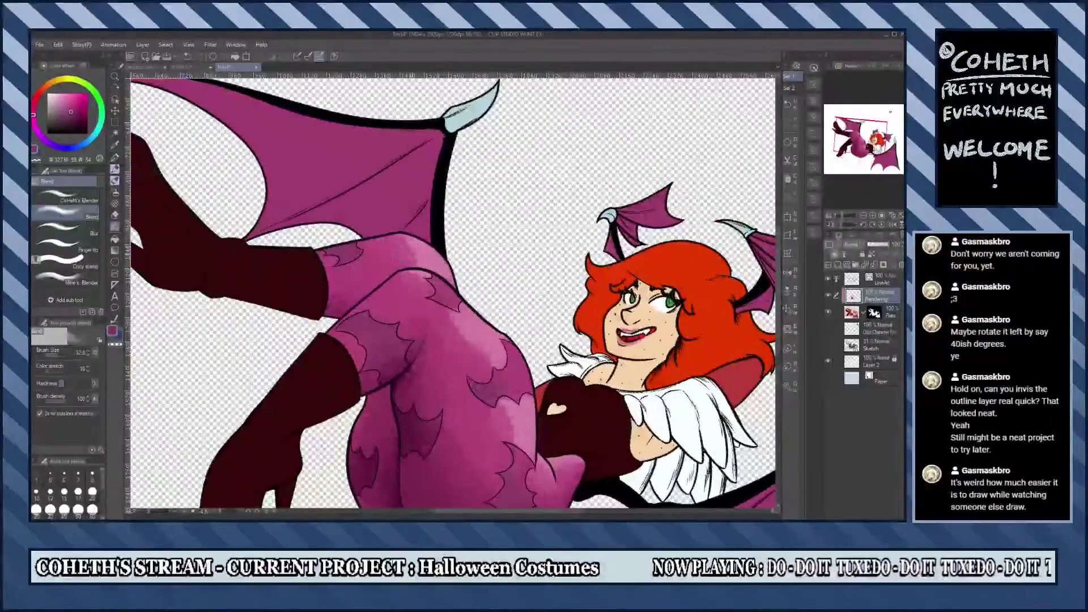
key(ctrl+0)
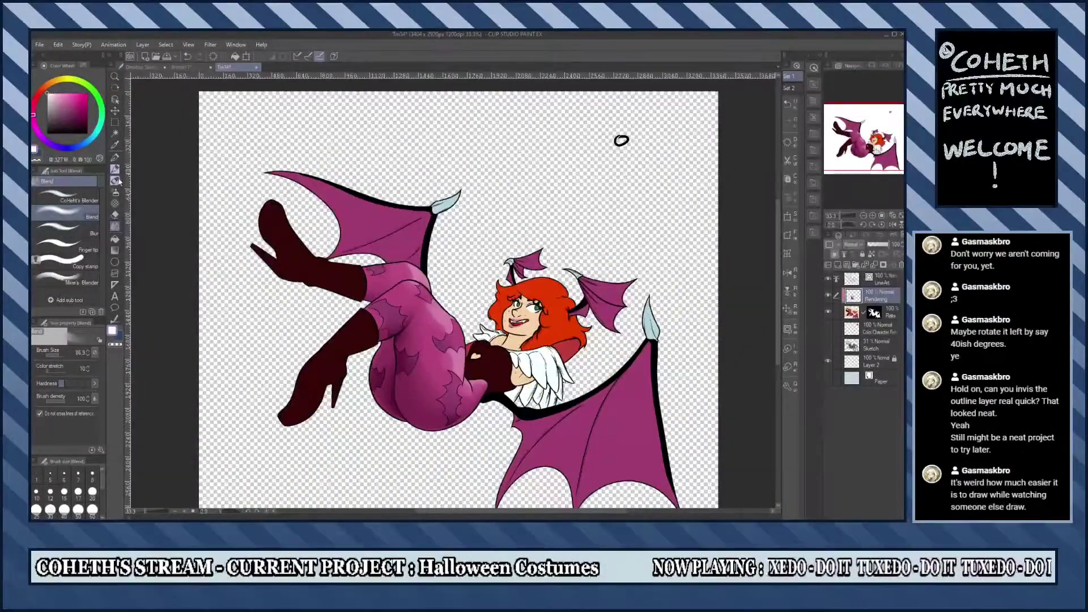
click(115, 169)
scroll(453, 295, up, 2)
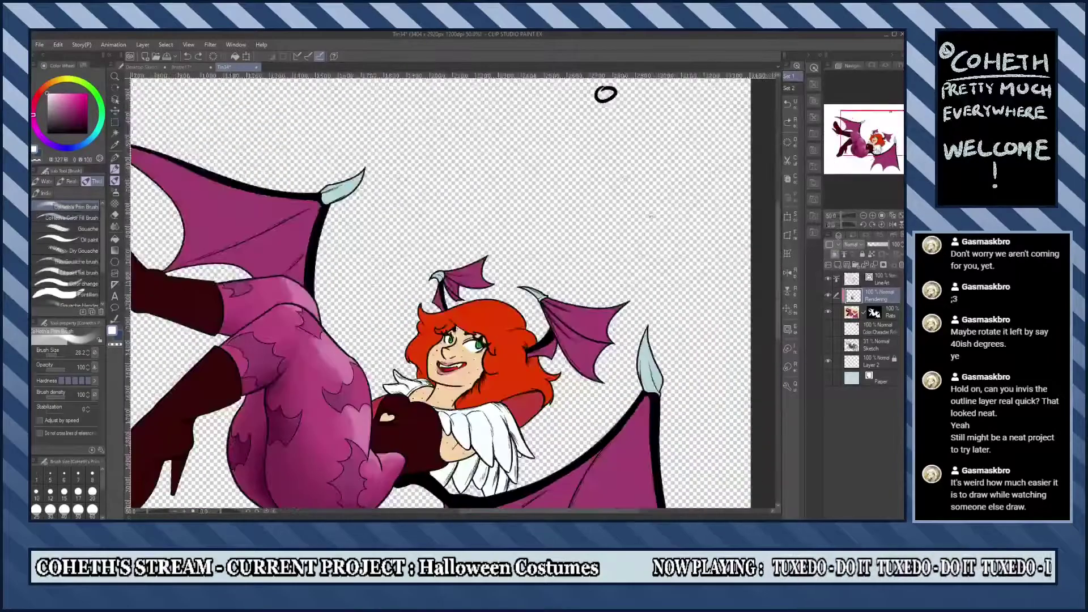
scroll(374, 368, up, 2)
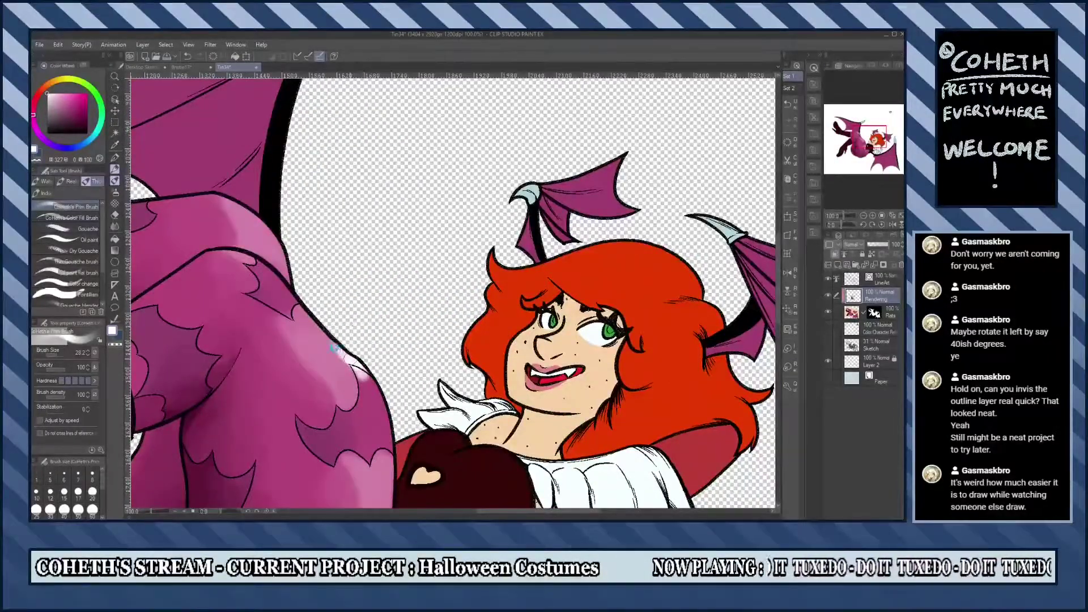
scroll(334, 346, down, 2)
drag(334, 347, 431, 266)
scroll(431, 267, up, 1)
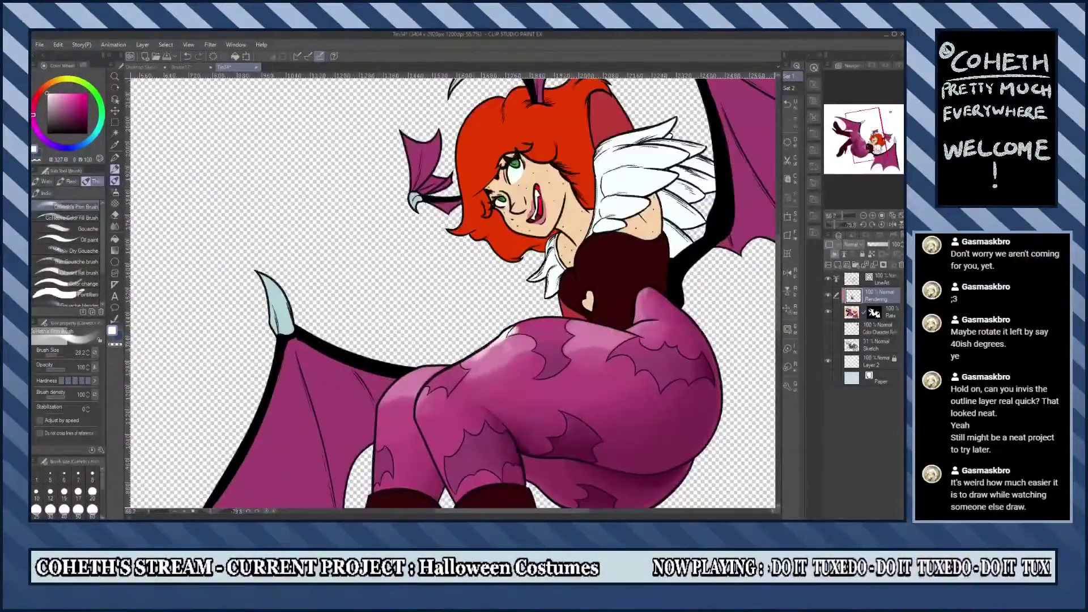
scroll(469, 365, down, 1)
drag(491, 358, 453, 318)
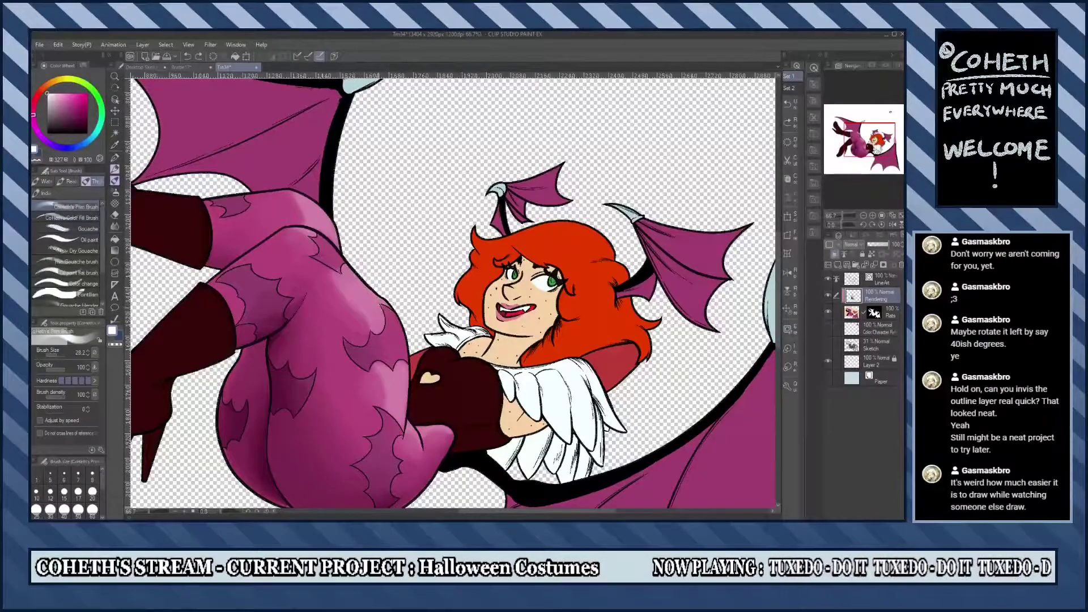
Paint white glossy highlights along the near thigh's upper edge, across its bat marking and on the near knee.
scroll(453, 292, down, 2)
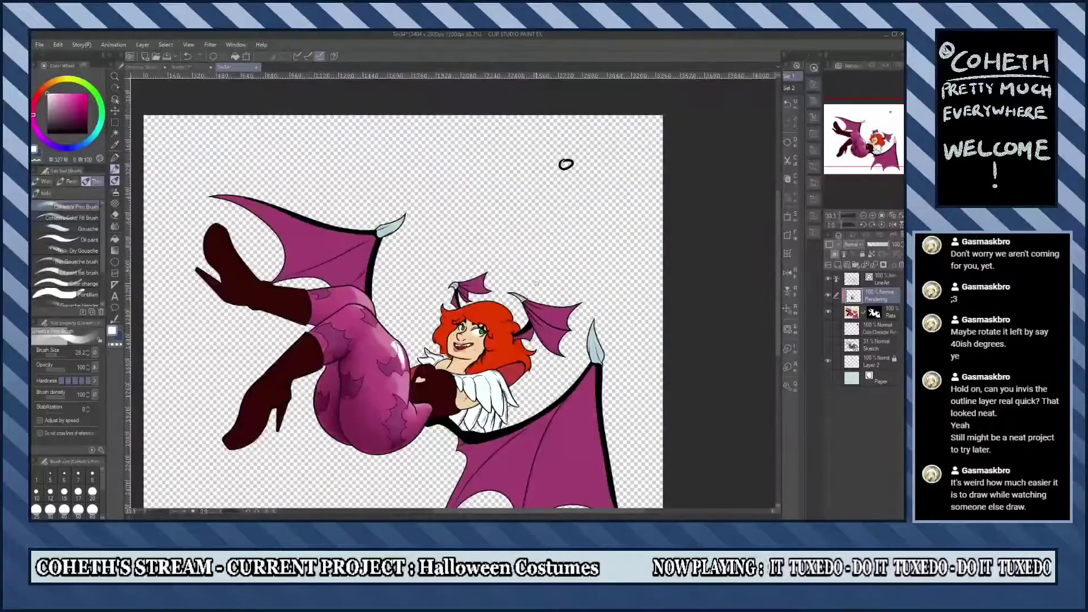
scroll(453, 292, up, 2)
scroll(453, 292, down, 2)
drag(331, 419, 464, 348)
scroll(453, 292, down, 2)
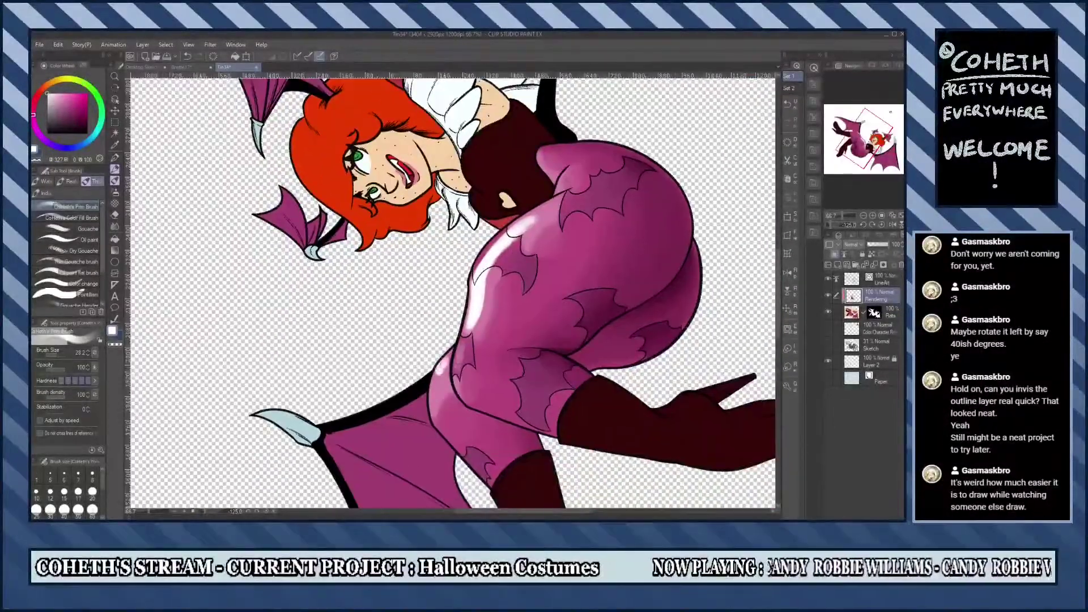
Soften the white glossy highlight across the near thigh's bat marking with the Blend tool.
key(ctrl+@)
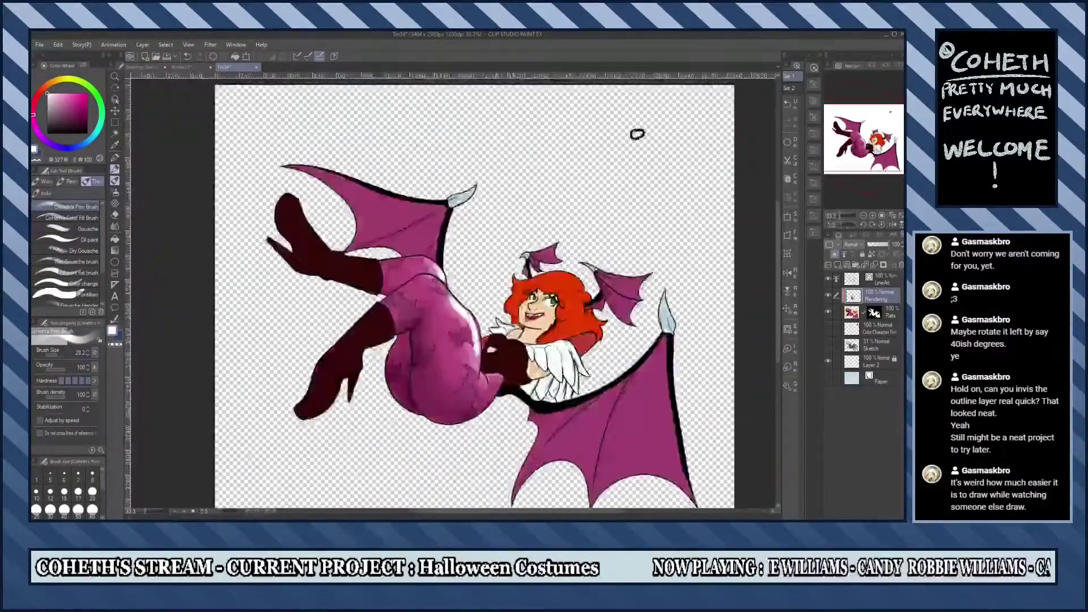
key(ctrl+plus)
scroll(361, 316, down, 2)
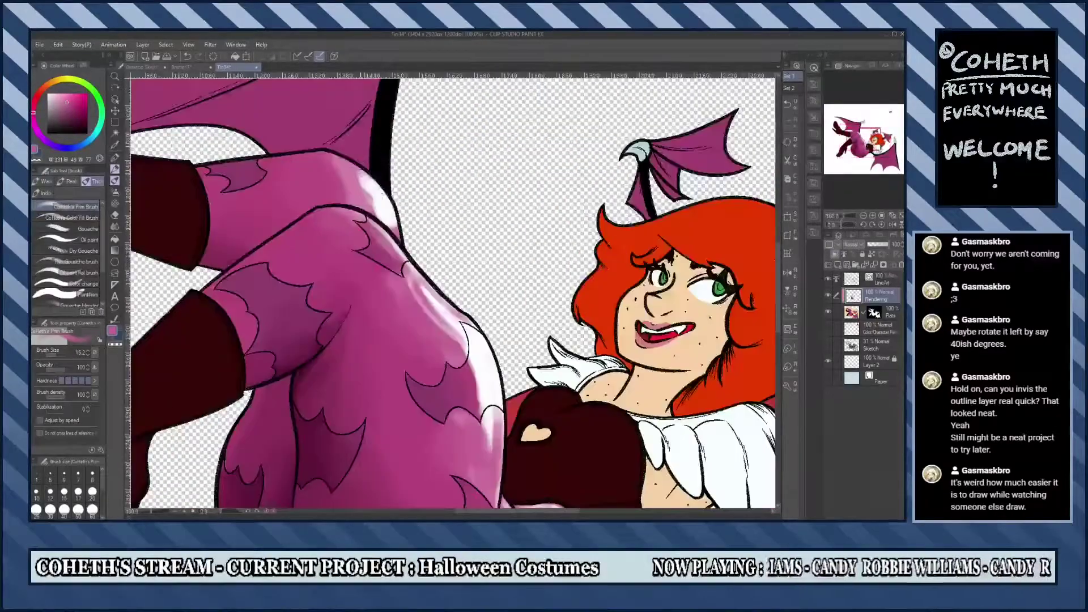
key(j)
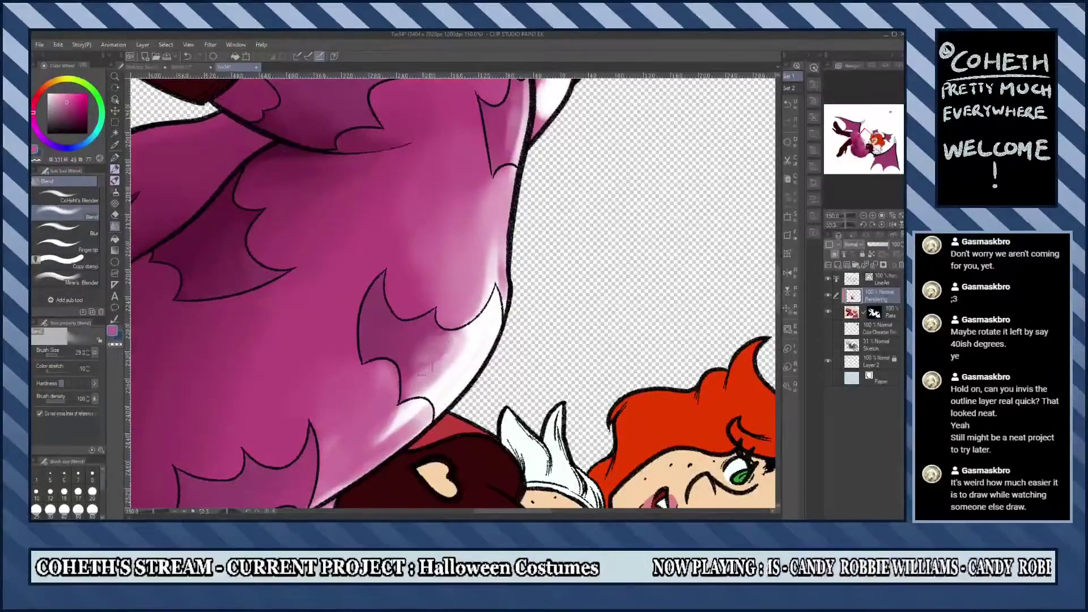
mouse_move(422, 368)
mouse_down()
mouse_move(472, 331)
mouse_move(415, 373)
mouse_move(478, 342)
mouse_move(419, 399)
mouse_up()
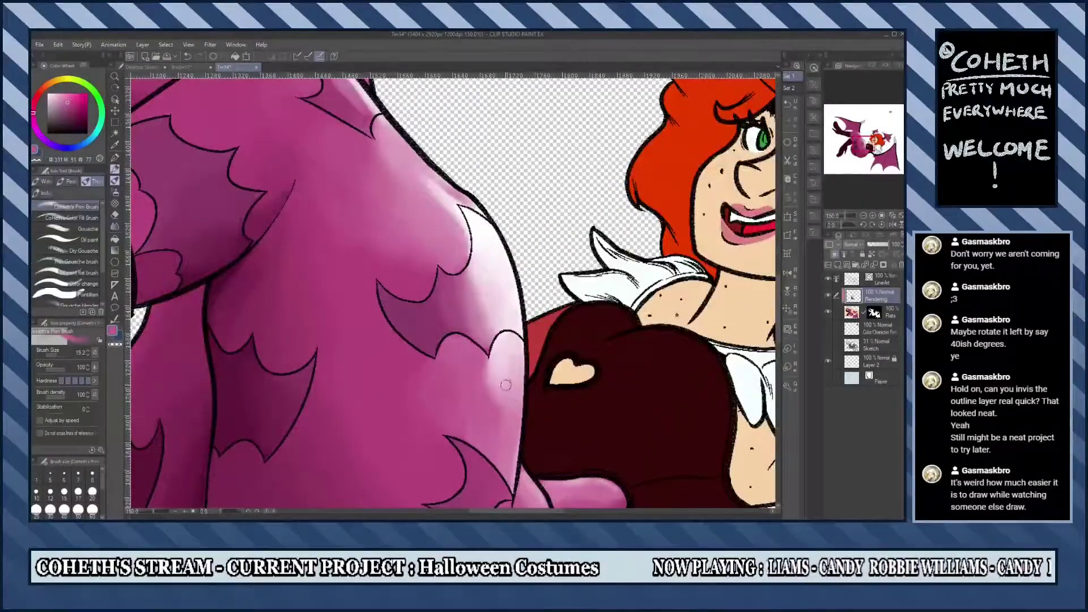
Paint mid pink over the white highlight beside the corset with the pen brush to tone it down.
key(b)
drag(507, 425, 499, 343)
mouse_move(510, 403)
mouse_down()
mouse_move(523, 337)
mouse_move(488, 280)
mouse_up()
scroll(519, 448, down, 3)
Blend the toned-down highlights on the near thigh and around both knees into the tights.
key(j)
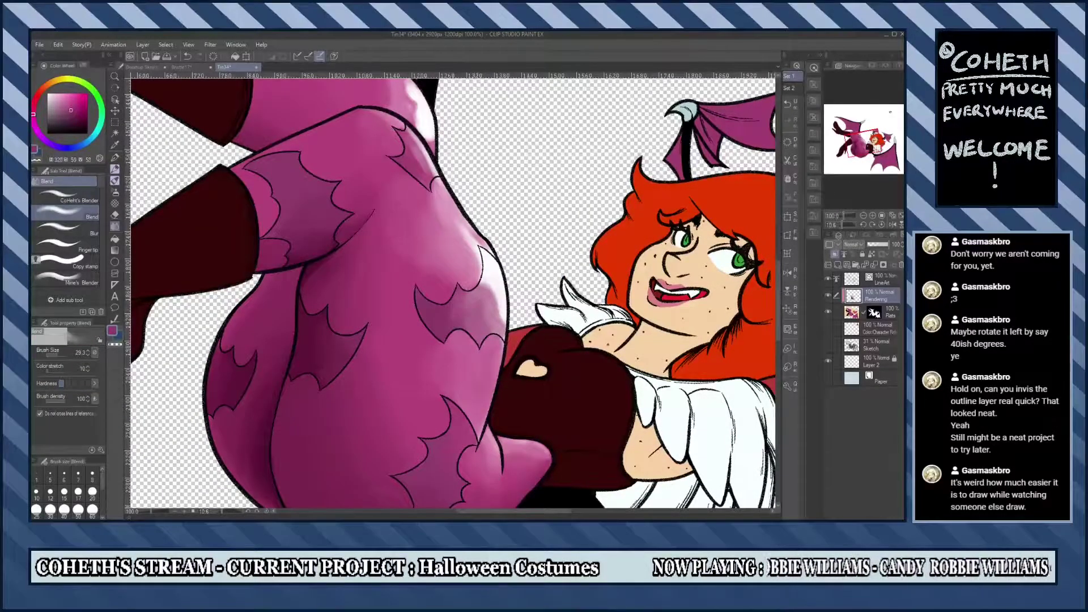
scroll(486, 283, down, 5)
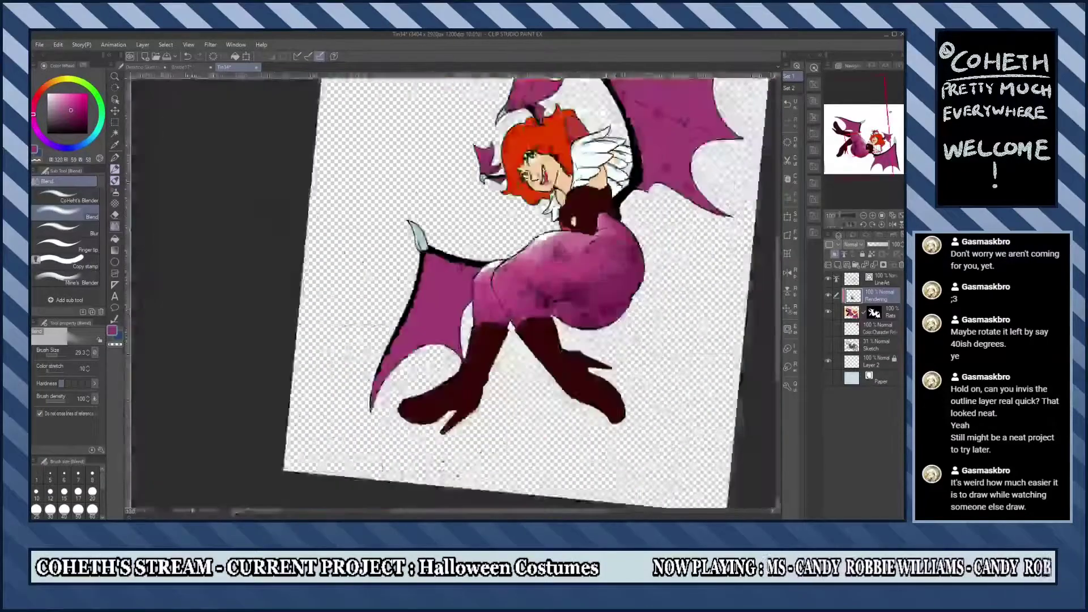
scroll(682, 191, up, 3)
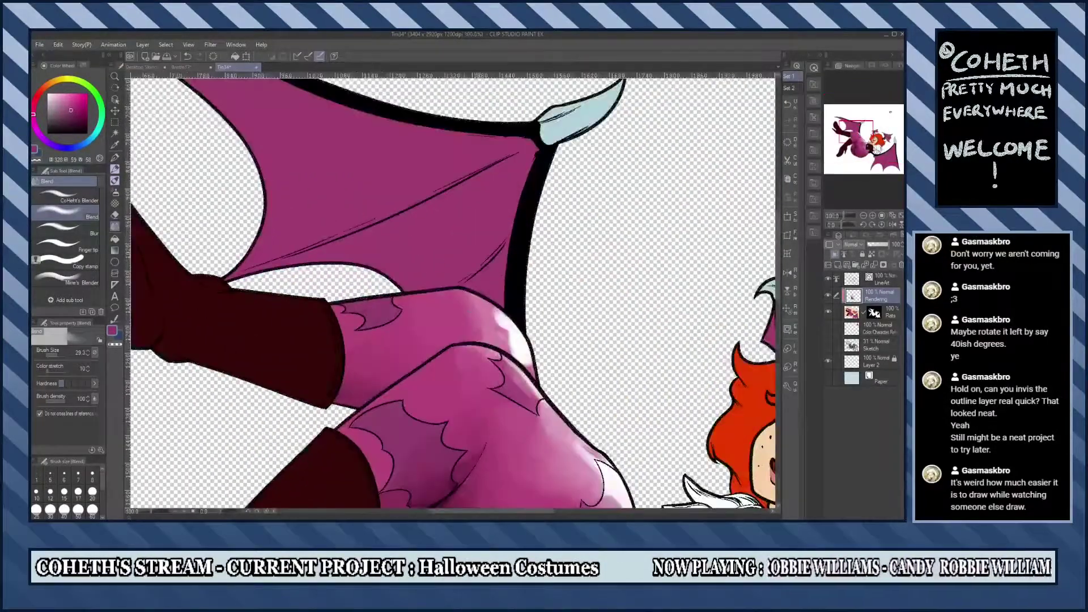
scroll(486, 311, up, 2)
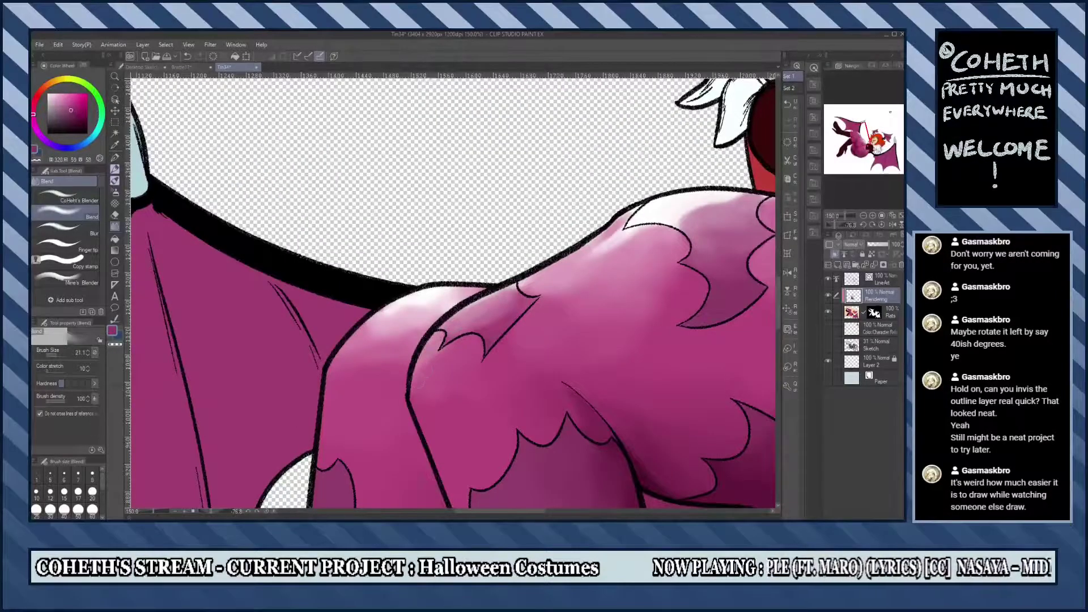
drag(526, 287, 451, 321)
Paint white glossy highlights on the far boot's shaft and along the top of its foot with the pen brush.
scroll(524, 276, down, 5)
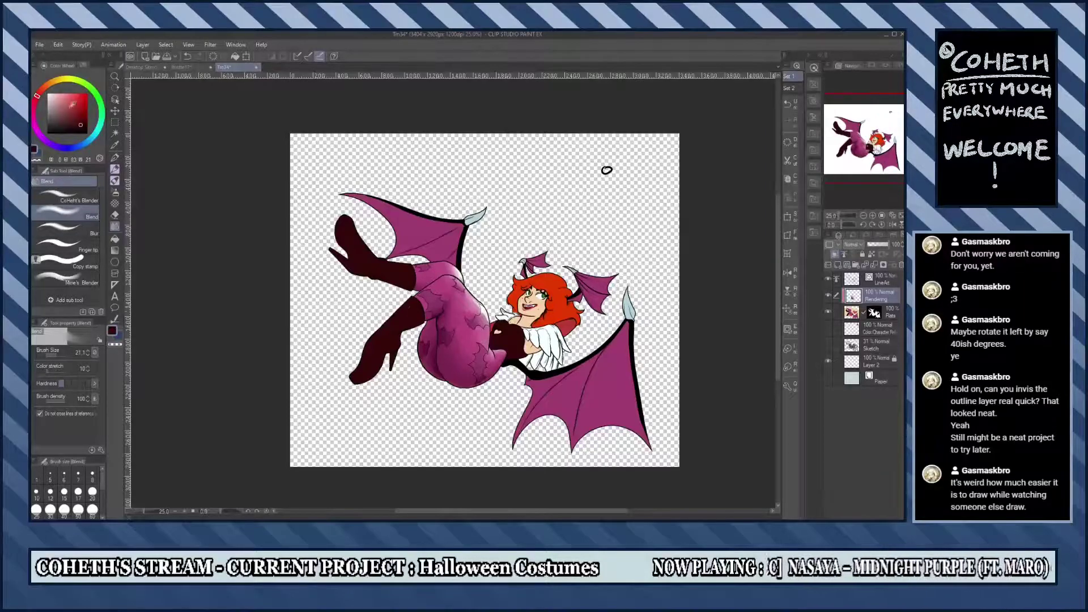
scroll(409, 271, up, 3)
key(b)
mouse_move(249, 116)
mouse_down()
mouse_move(280, 168)
mouse_move(246, 119)
mouse_up()
key(-)
drag(413, 343, 419, 411)
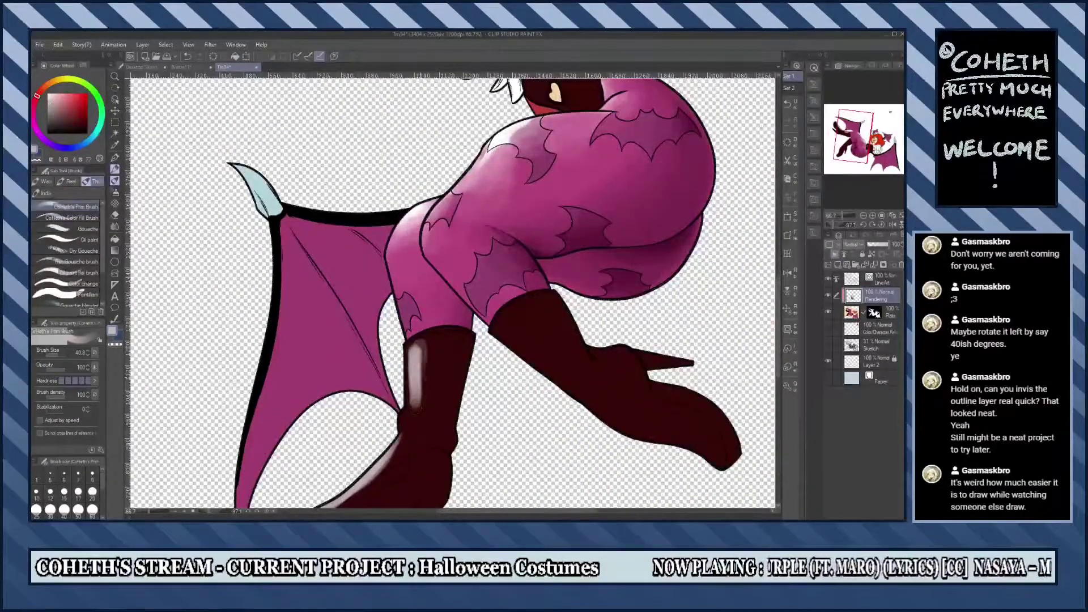
Paint a long white glossy highlight down the front of the near boot's shaft.
key(-)
scroll(476, 340, down, 1)
drag(486, 329, 475, 400)
mouse_move(489, 340)
mouse_down()
mouse_move(482, 397)
mouse_move(488, 377)
mouse_up()
key(-)
key(-)
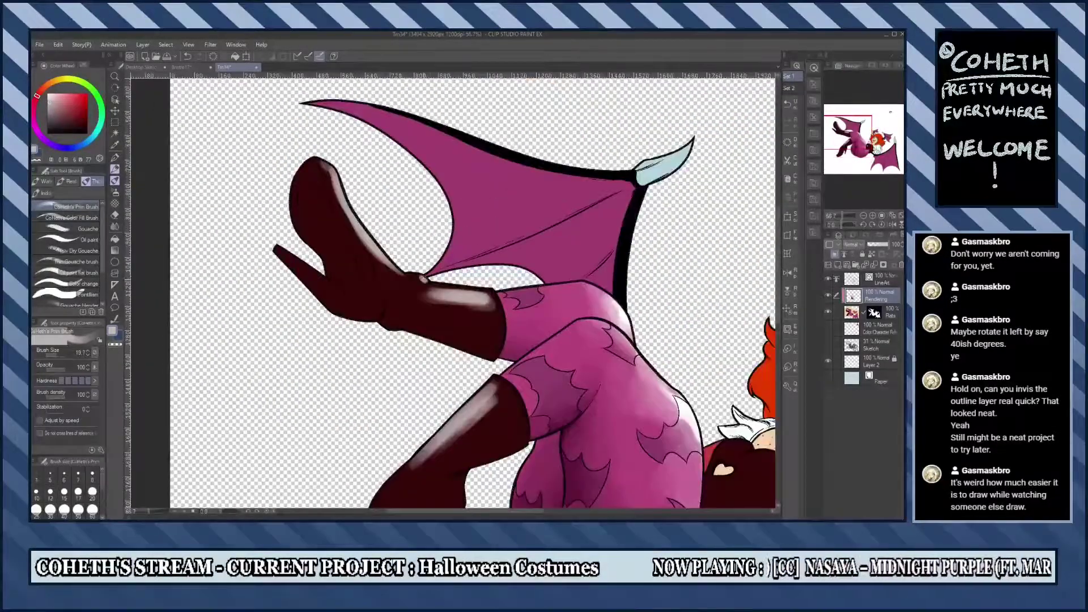
Add a thin white rim highlight to the far boot's cuff and strengthen the near boot's shaft highlight.
key(-)
mouse_move(493, 285)
mouse_down()
mouse_move(458, 312)
mouse_move(509, 380)
mouse_up()
drag(511, 328, 492, 439)
key(-)
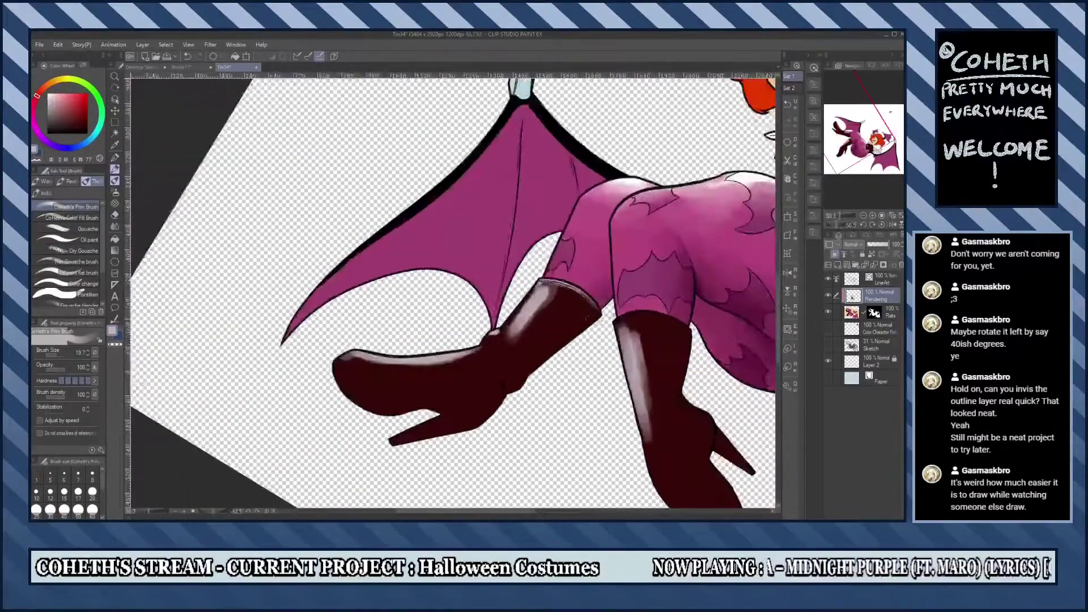
Paint white highlights along the far boot's back edge, on its heel counter and down its stiletto heel.
scroll(453, 289, up, 2)
drag(612, 334, 504, 422)
key(-)
key(-)
drag(331, 375, 357, 416)
key(-)
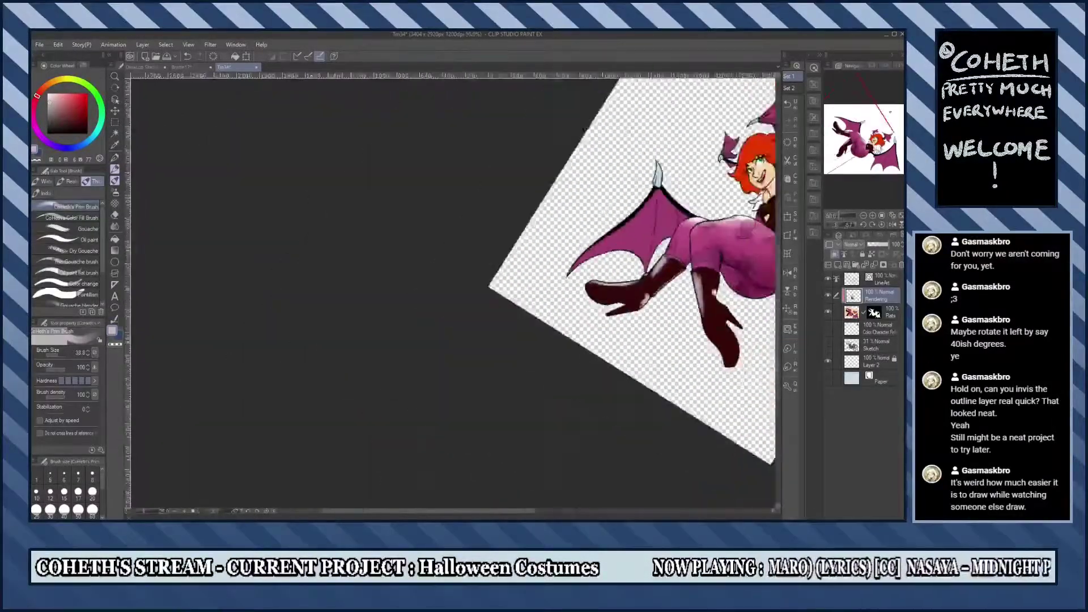
key(-)
key(-)
scroll(460, 396, up, 1)
drag(461, 390, 441, 434)
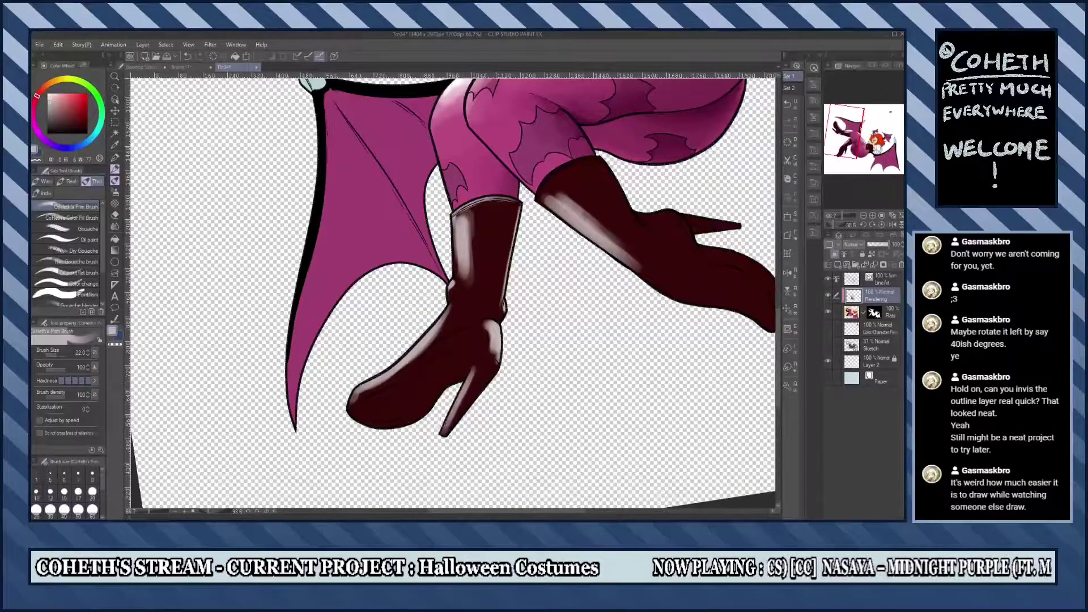
Add a white crease highlight across the far boot's instep and along its foot.
key(-)
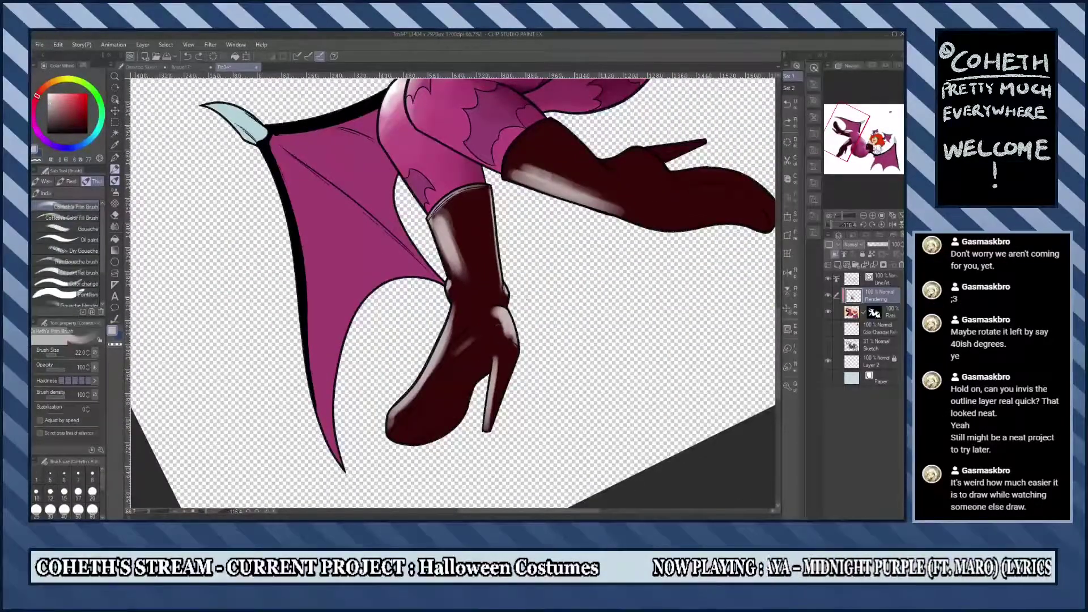
drag(452, 359, 391, 430)
mouse_move(236, 77)
mouse_down()
mouse_move(398, 272)
mouse_move(391, 238)
mouse_up()
Sample the boot's dark maroon and paint back the far boot's foot highlights into thinner, sharper reflections.
alt+click(398, 272)
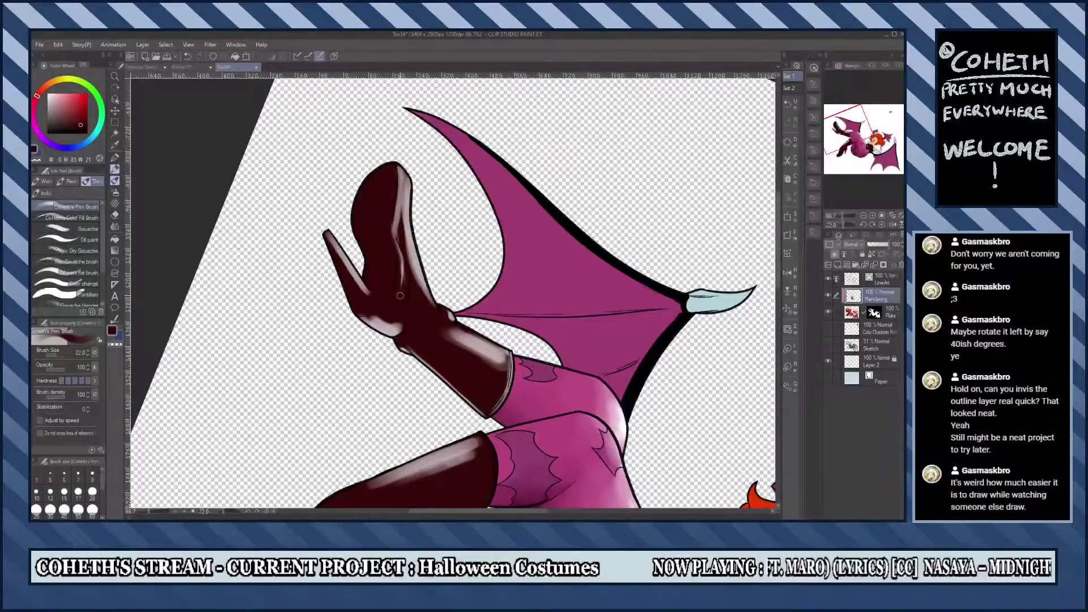
drag(400, 295, 459, 422)
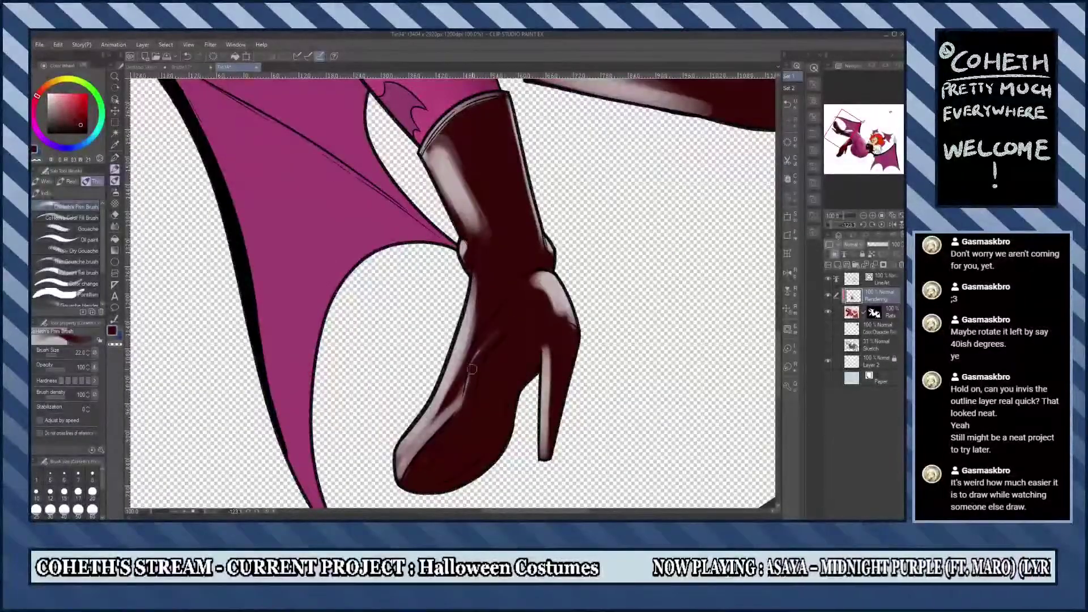
drag(473, 368, 493, 338)
drag(448, 367, 380, 352)
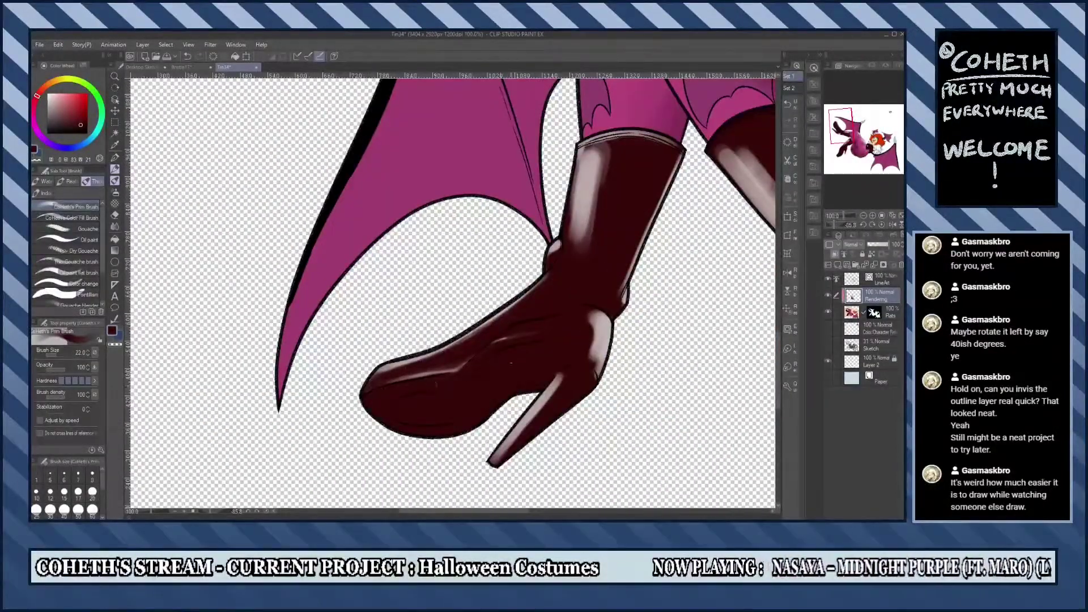
drag(472, 372, 547, 405)
mouse_move(519, 451)
mouse_down()
mouse_move(522, 434)
mouse_move(422, 221)
mouse_move(360, 312)
mouse_move(449, 246)
mouse_move(431, 272)
mouse_move(465, 318)
mouse_move(491, 299)
mouse_move(468, 357)
mouse_up()
Paint white highlights on the near boot's heel, sole edge and toe.
scroll(495, 313, up, 2)
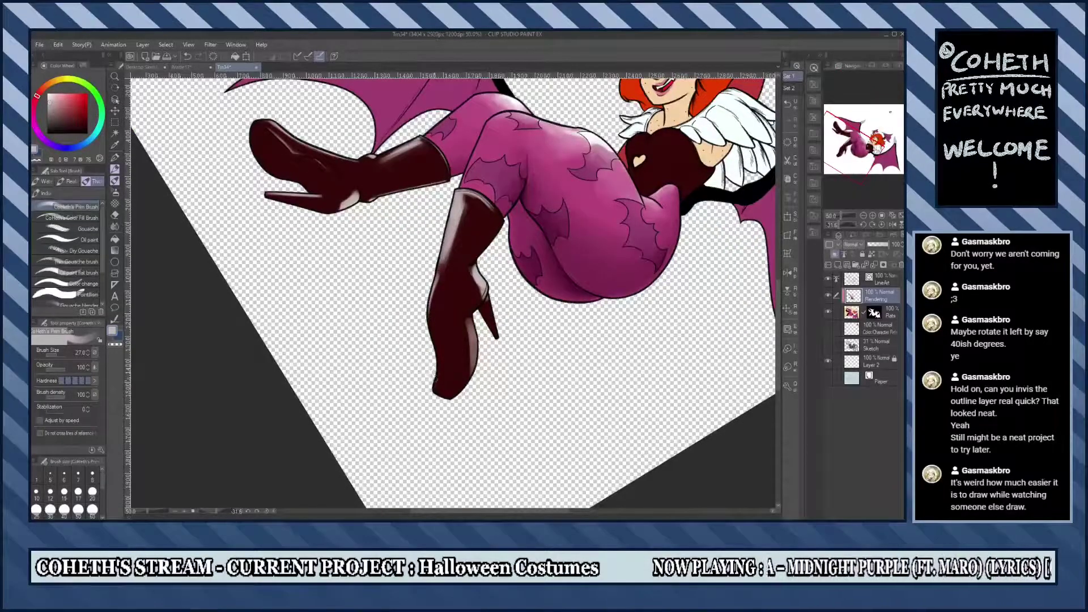
drag(449, 408, 660, 96)
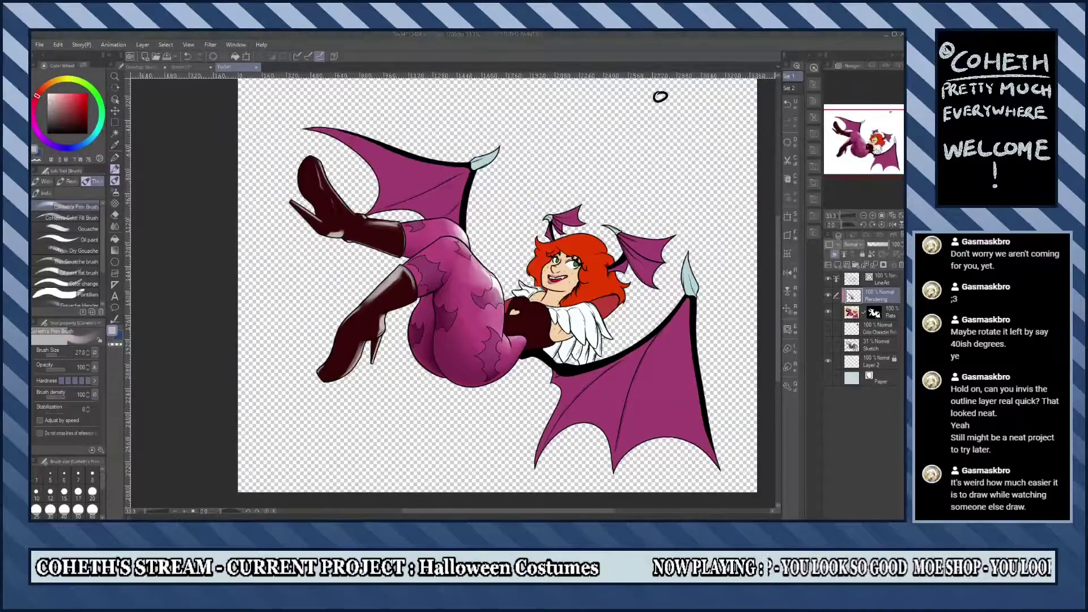
scroll(362, 340, up, 5)
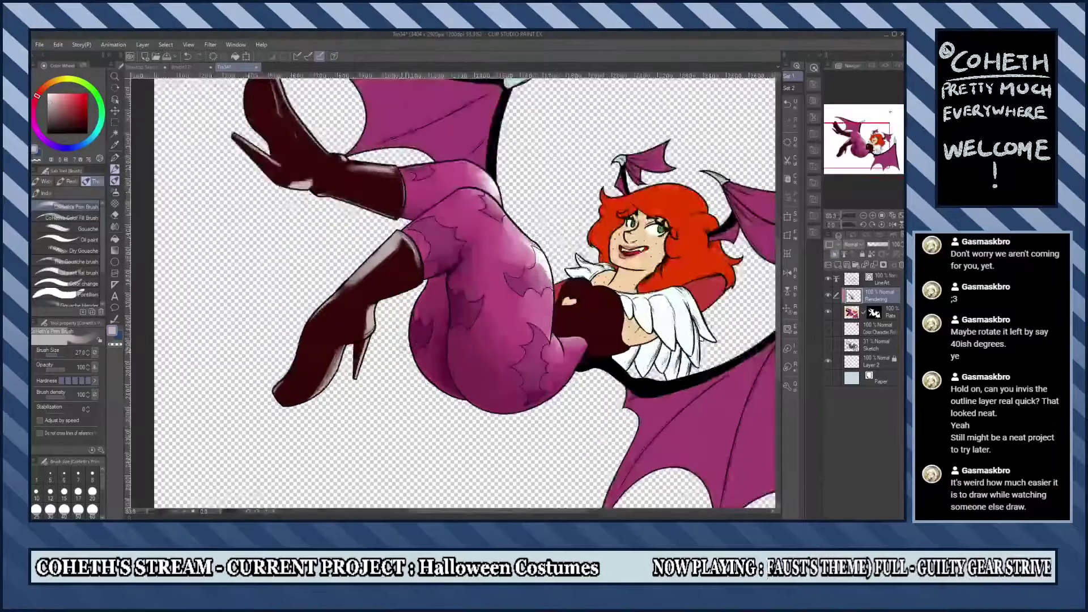
Sample the dark maroon and trim the near boot's sole-edge and shaft highlights with it.
alt+click(372, 311)
drag(365, 332, 345, 374)
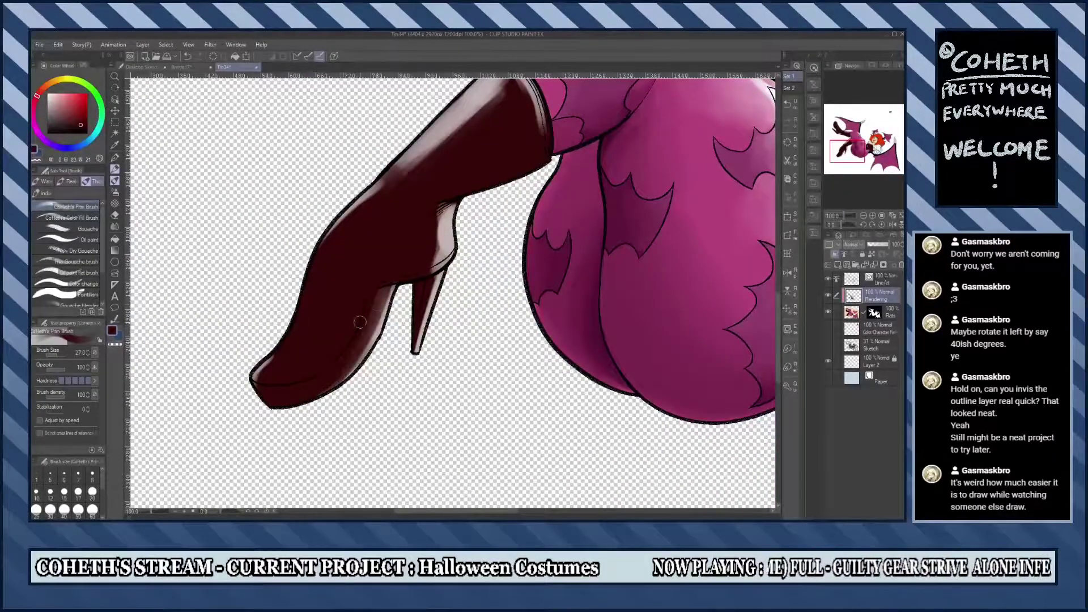
scroll(396, 317, down, 3)
scroll(458, 318, up, 3)
drag(458, 319, 440, 371)
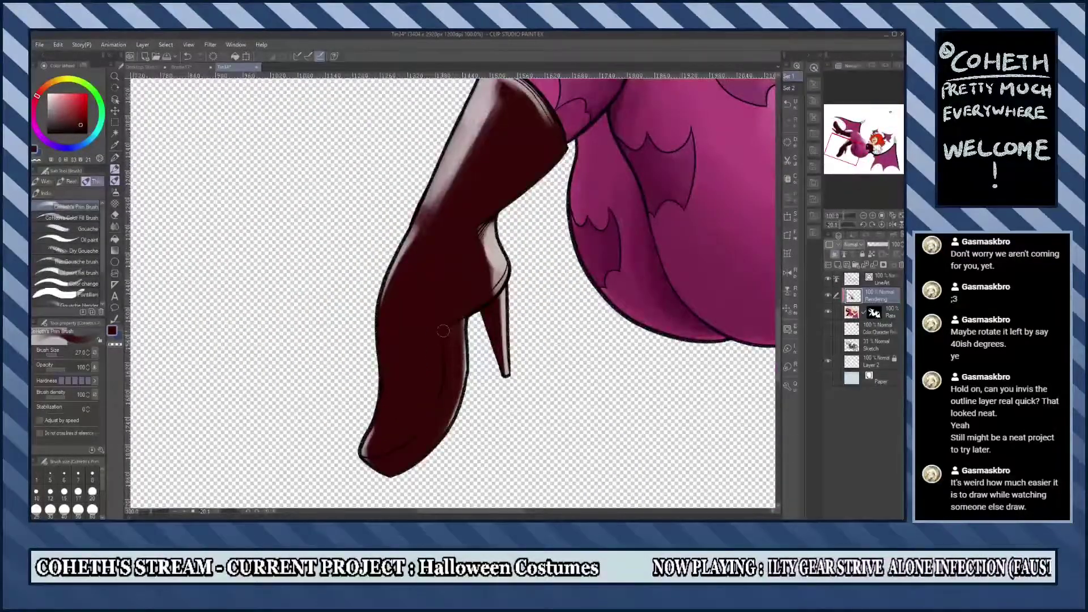
scroll(394, 467, down, 4)
scroll(393, 468, up, 2)
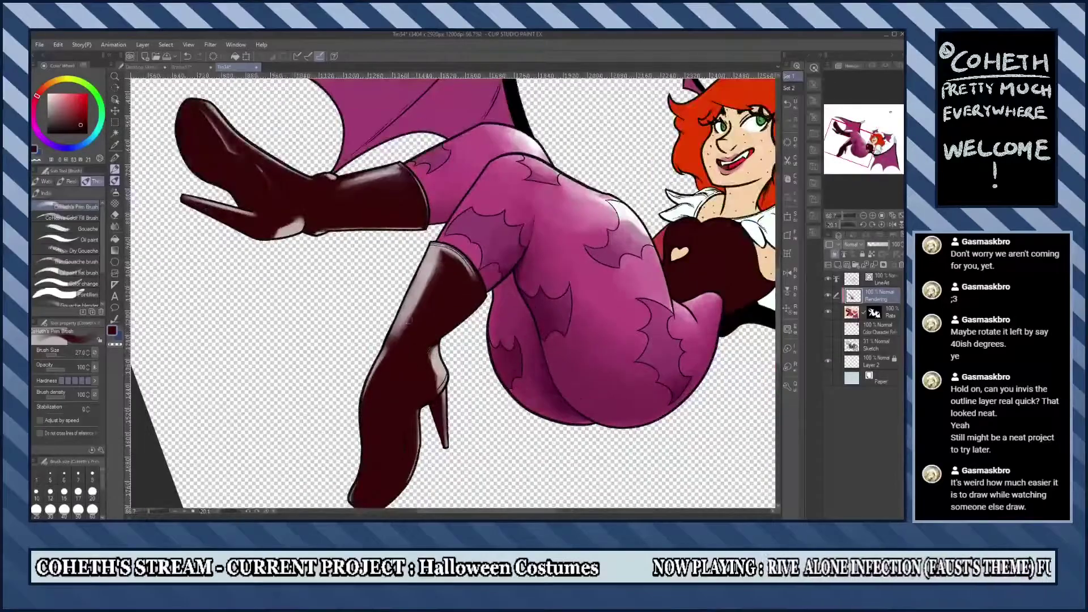
scroll(406, 393, down, 4)
scroll(407, 393, up, 4)
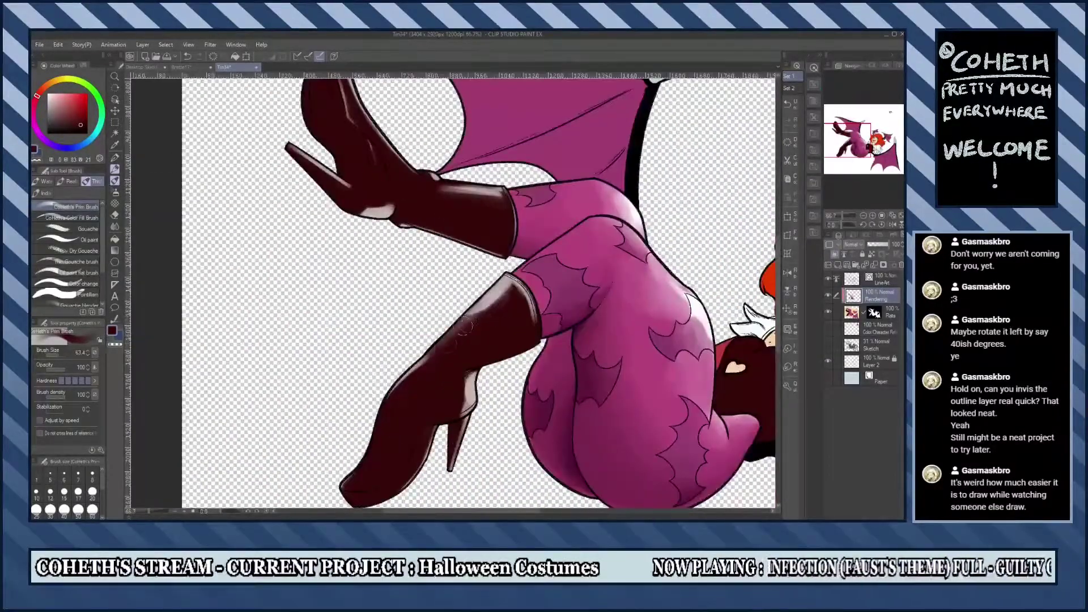
Paint darker maroon shadows on the feet of both boots with the pen brush.
scroll(407, 393, down, 1)
scroll(412, 425, down, 2)
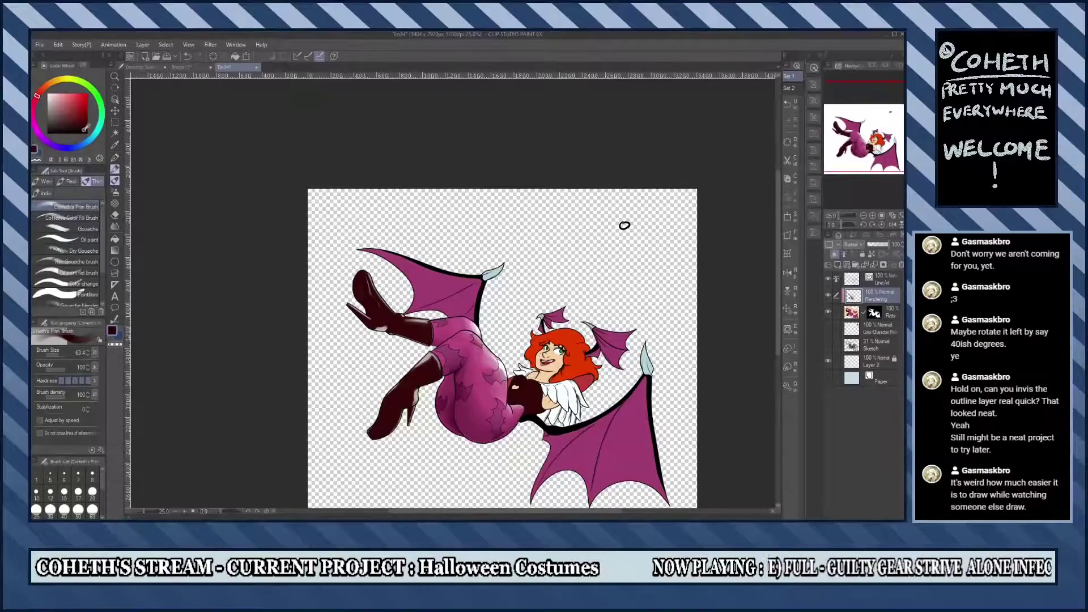
scroll(357, 282, up, 2)
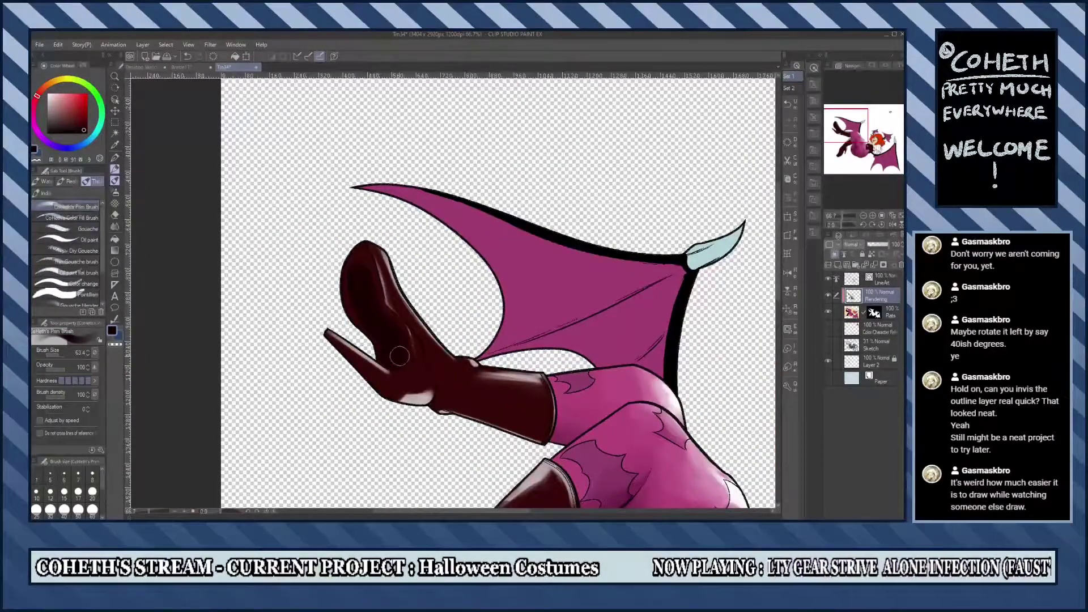
scroll(405, 334, up, 1)
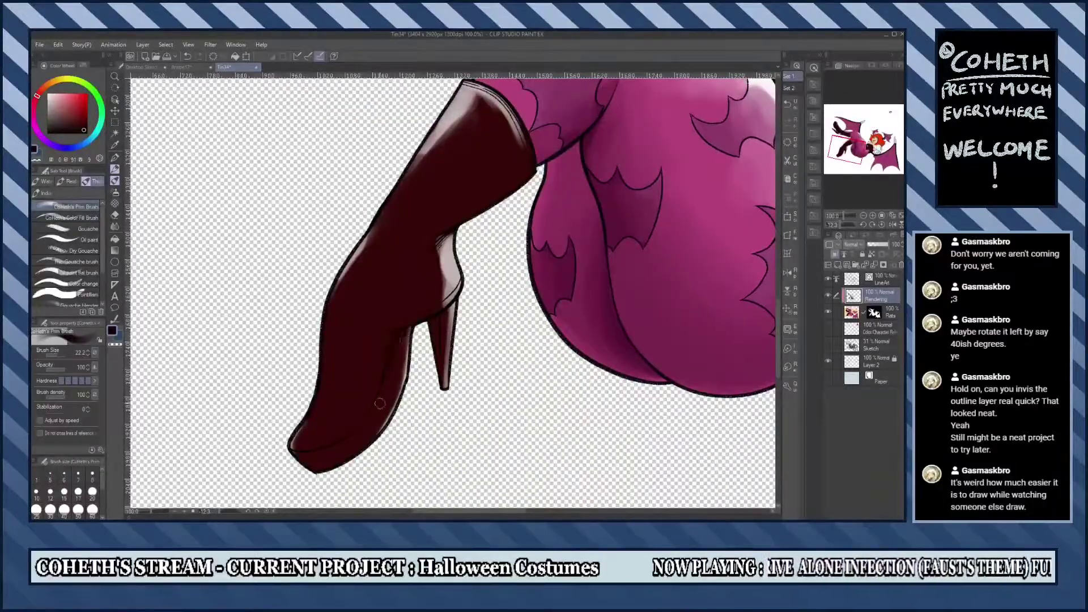
scroll(385, 387, down, 2)
scroll(372, 410, up, 2)
scroll(429, 339, down, 2)
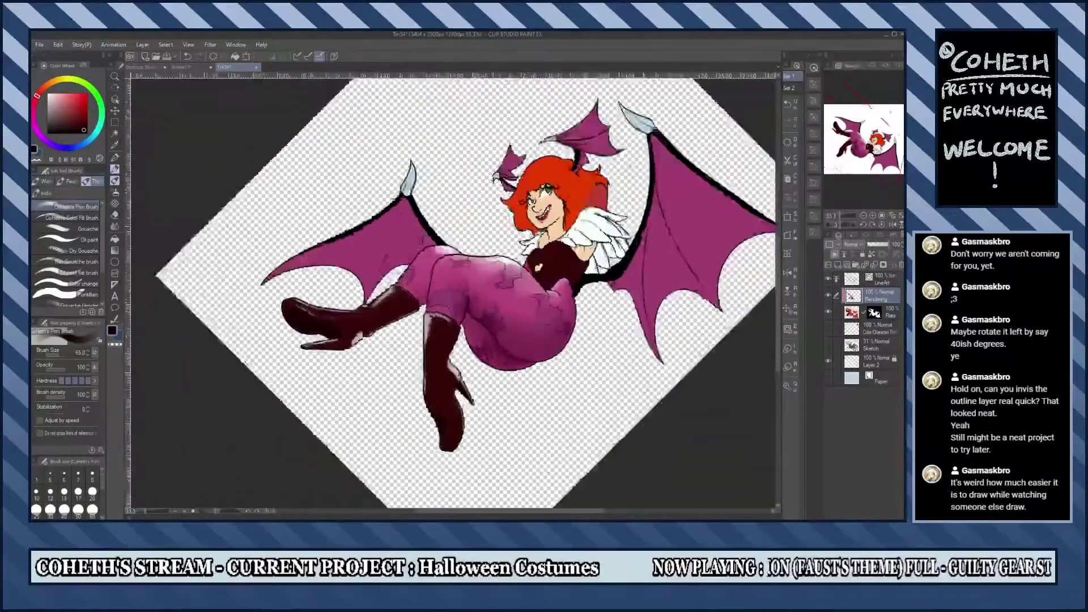
scroll(429, 338, down, 1)
Smooth the dark shadows on the feet of both boots with the Blend tool.
click(115, 225)
scroll(303, 293, up, 3)
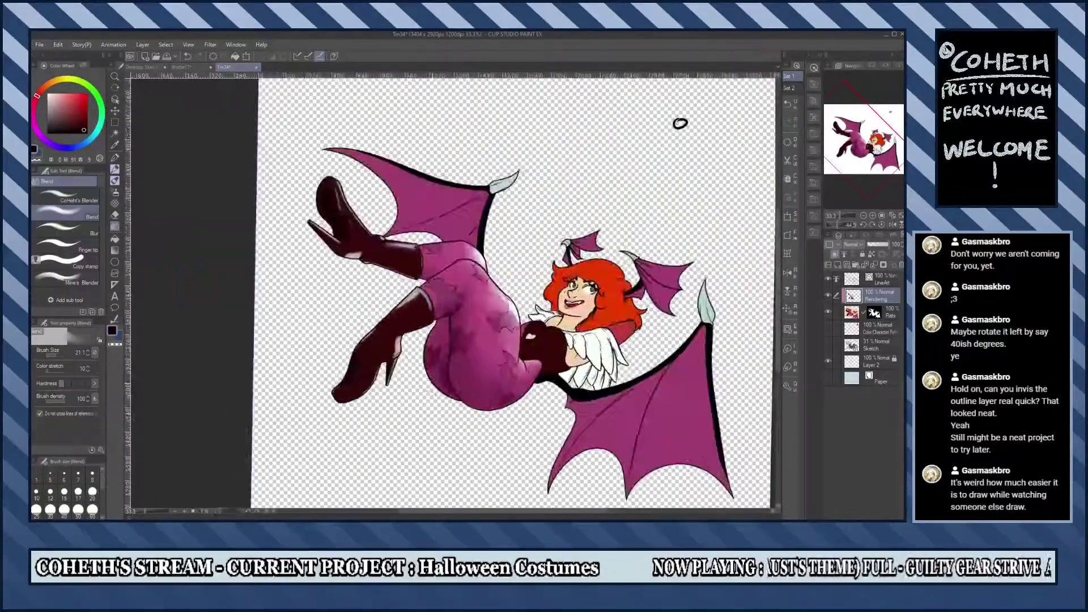
key(bracketleft)
key(bracketleft)
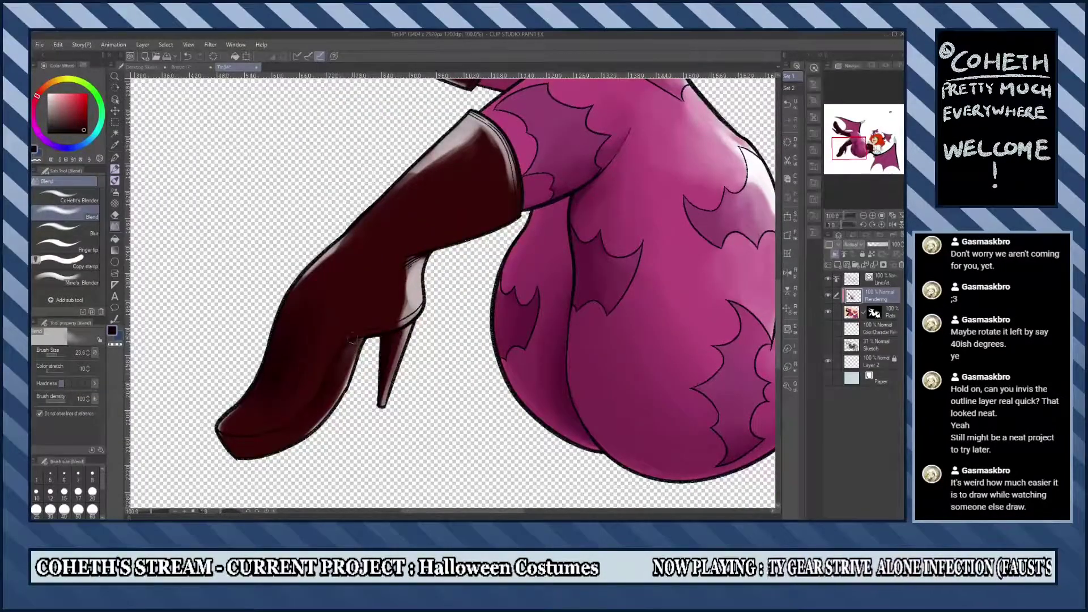
scroll(316, 311, down, 2)
drag(316, 312, 492, 366)
scroll(493, 366, up, 2)
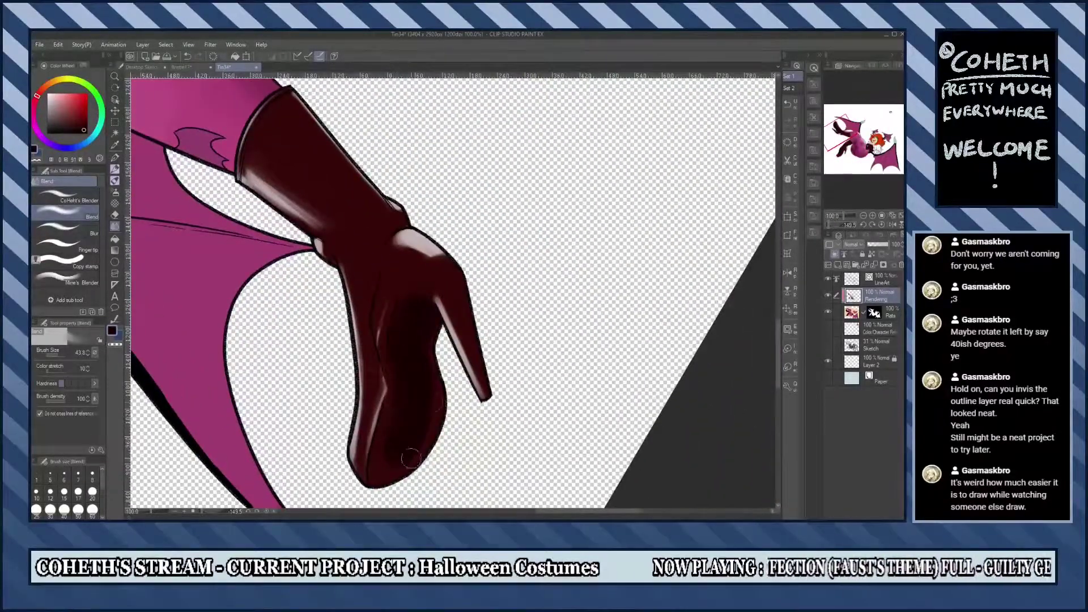
Refine the shading around the far boot's ankle and along its shaft with the dark maroon pen brush.
key(ctrl+0)
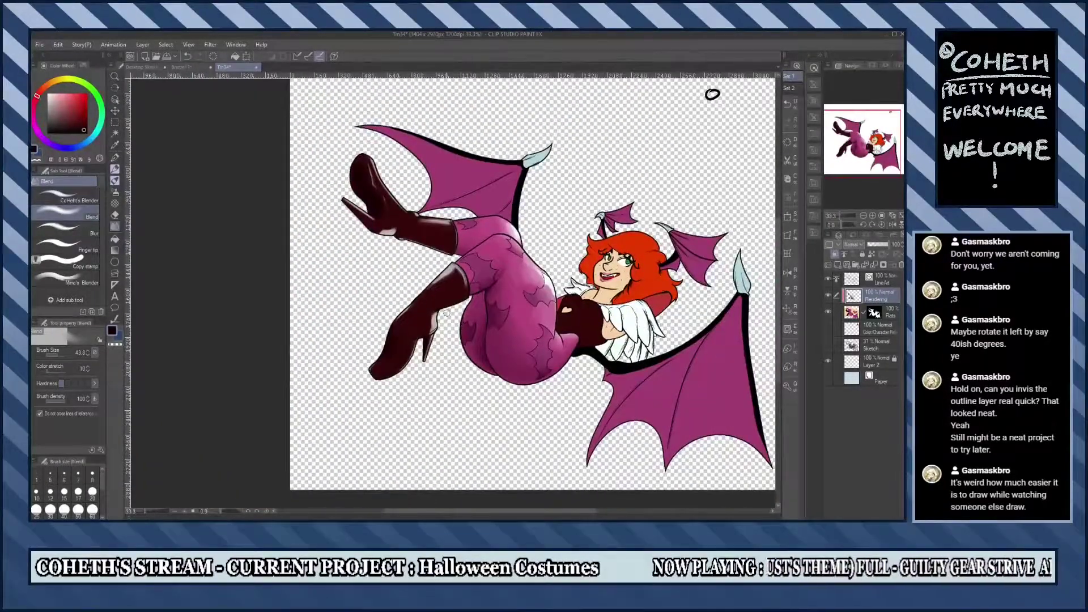
scroll(447, 313, up, 4)
key(b)
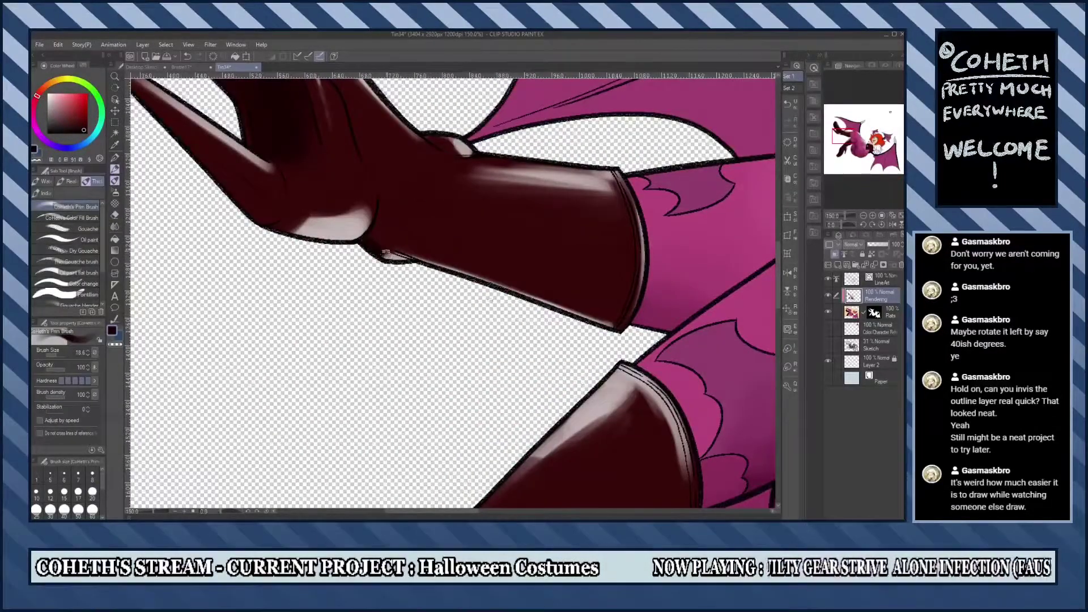
drag(385, 253, 428, 311)
scroll(513, 197, down, 3)
drag(498, 210, 400, 281)
key(ctrl+0)
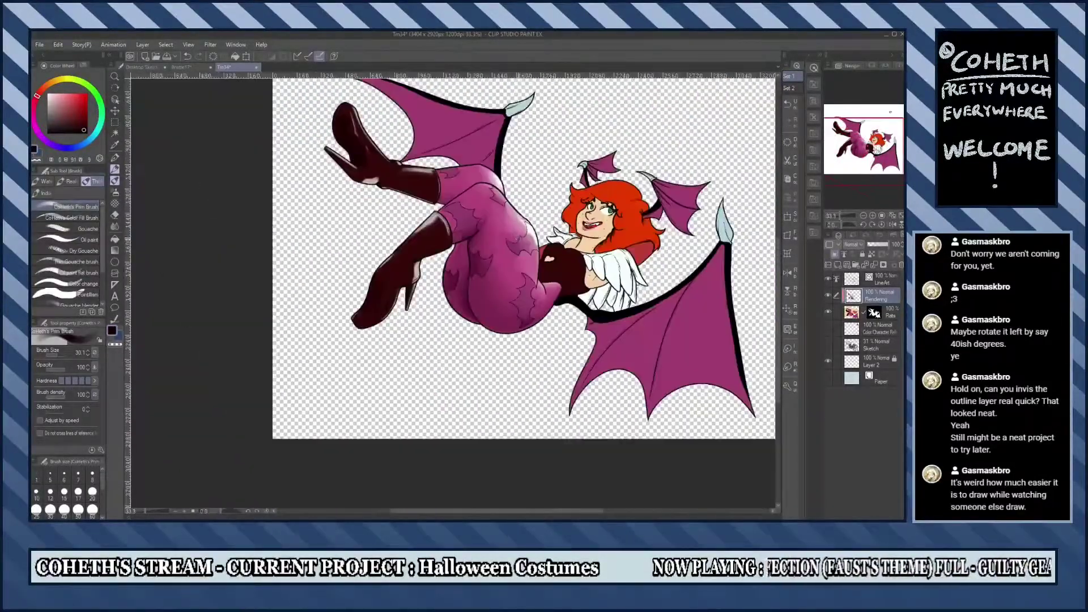
Smooth the shading on the boot shafts with the Blend tool and check the whole figure upright.
key(j)
scroll(448, 295, up, 4)
scroll(448, 295, down, 3)
scroll(286, 324, up, 3)
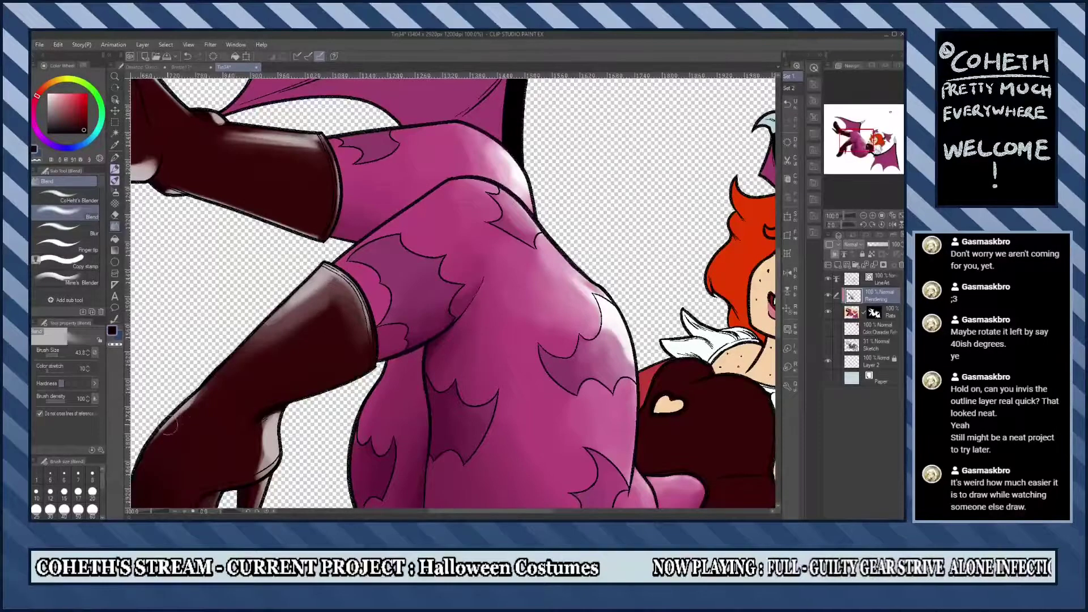
scroll(175, 421, down, 3)
scroll(397, 227, up, 1)
scroll(397, 226, down, 3)
drag(510, 170, 422, 154)
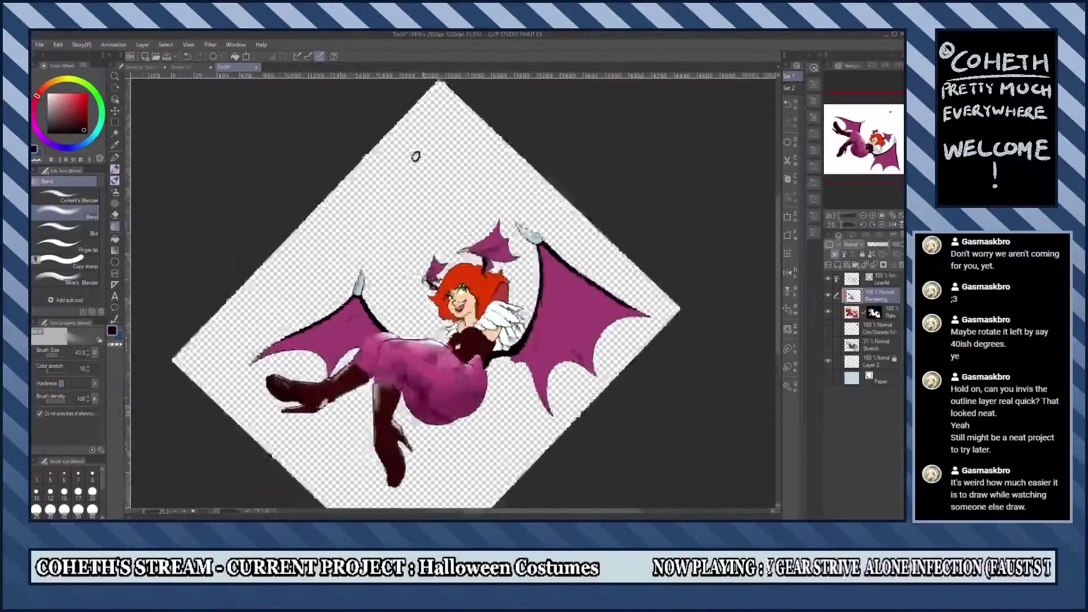
key(ctrl+at)
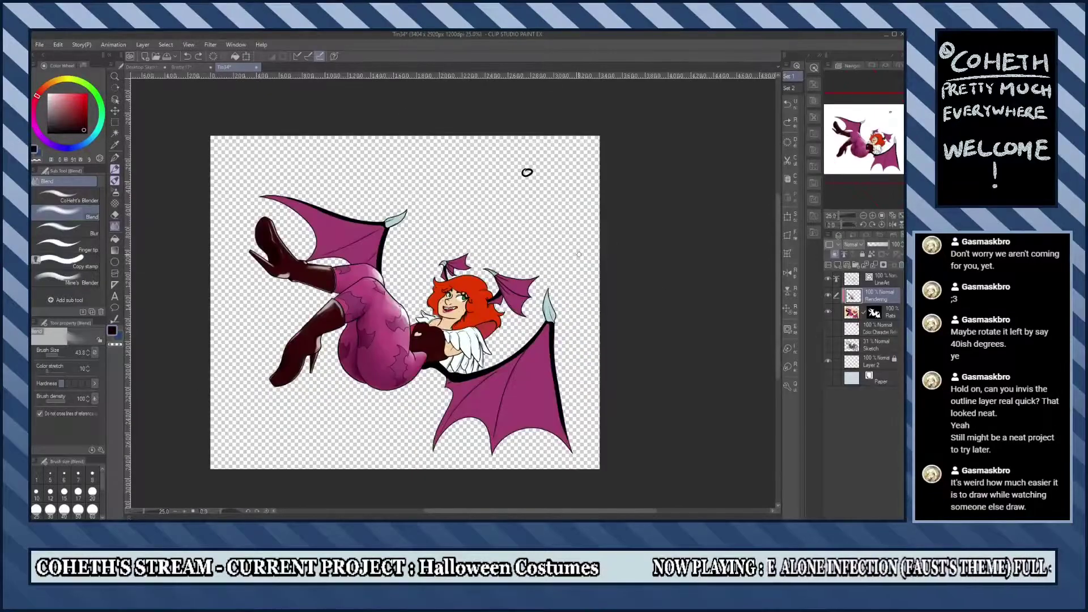
Paint pale grey-pink highlights along the large wing's black bones with the pen brush.
key(b)
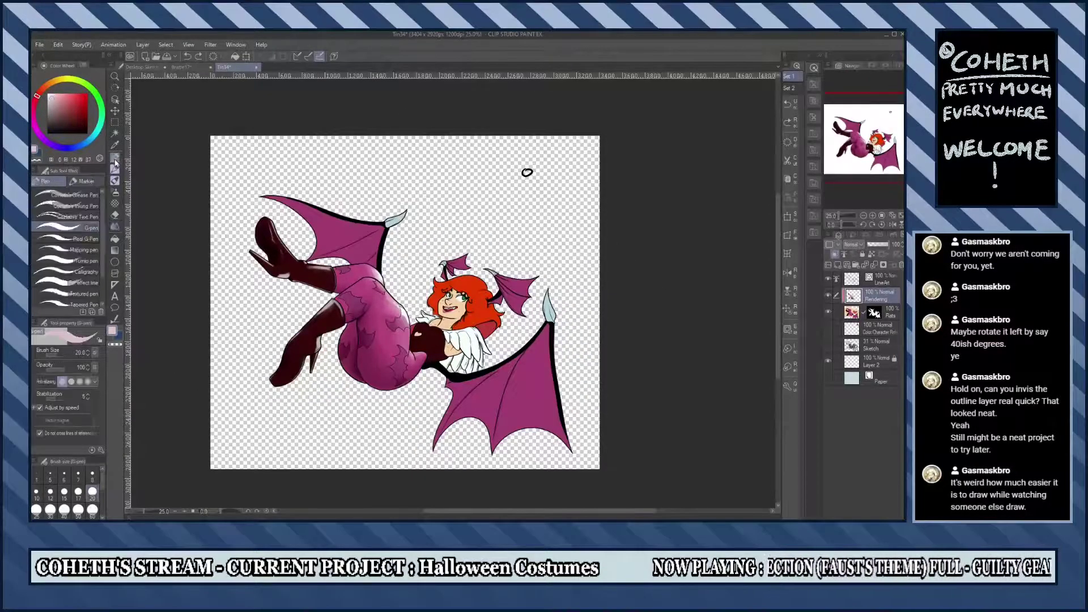
scroll(400, 257, up, 3)
drag(567, 170, 352, 147)
drag(510, 170, 567, 283)
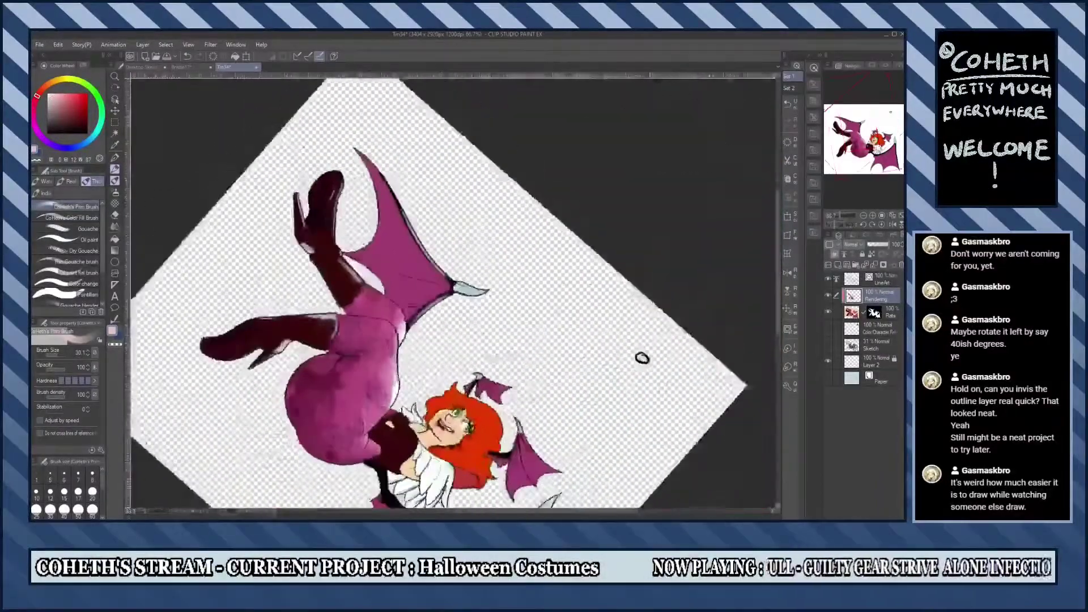
scroll(632, 296, up, 2)
scroll(632, 296, down, 2)
drag(632, 296, 544, 272)
scroll(544, 272, up, 2)
drag(321, 269, 355, 270)
scroll(356, 270, down, 2)
scroll(355, 269, up, 2)
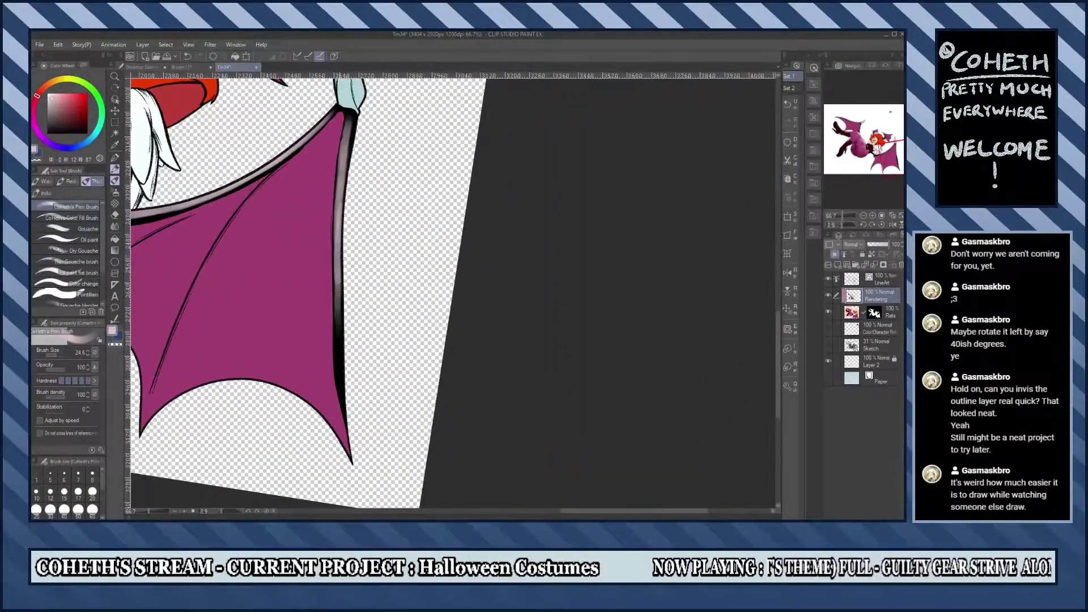
Extend the pale highlight down the outer wing bone toward its tip and trim its edges with black.
drag(339, 270, 342, 271)
scroll(343, 270, down, 2)
scroll(343, 271, up, 2)
drag(357, 489, 350, 407)
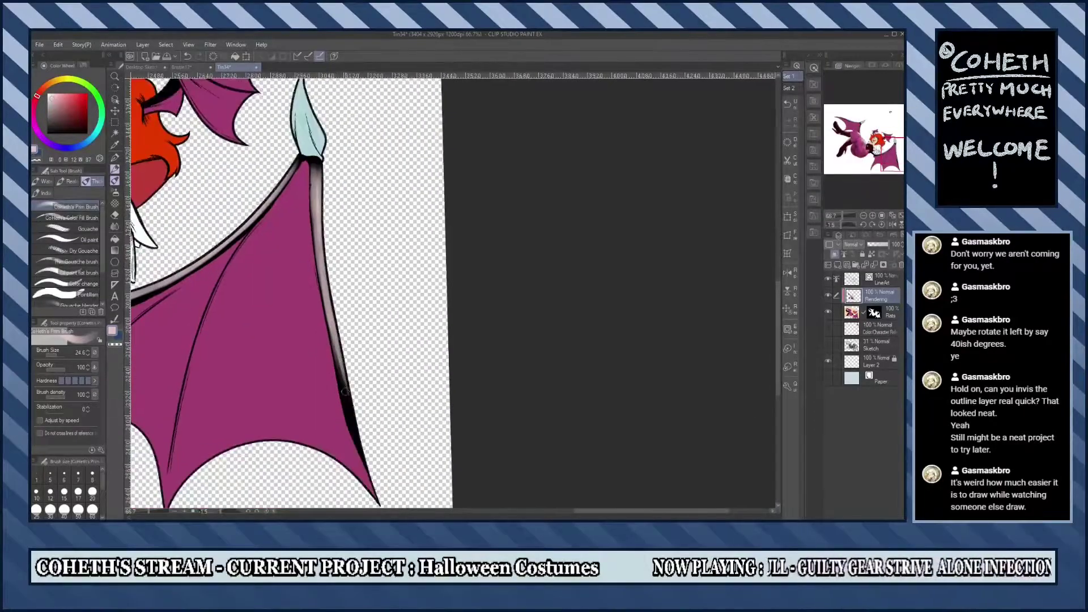
drag(334, 341, 462, 209)
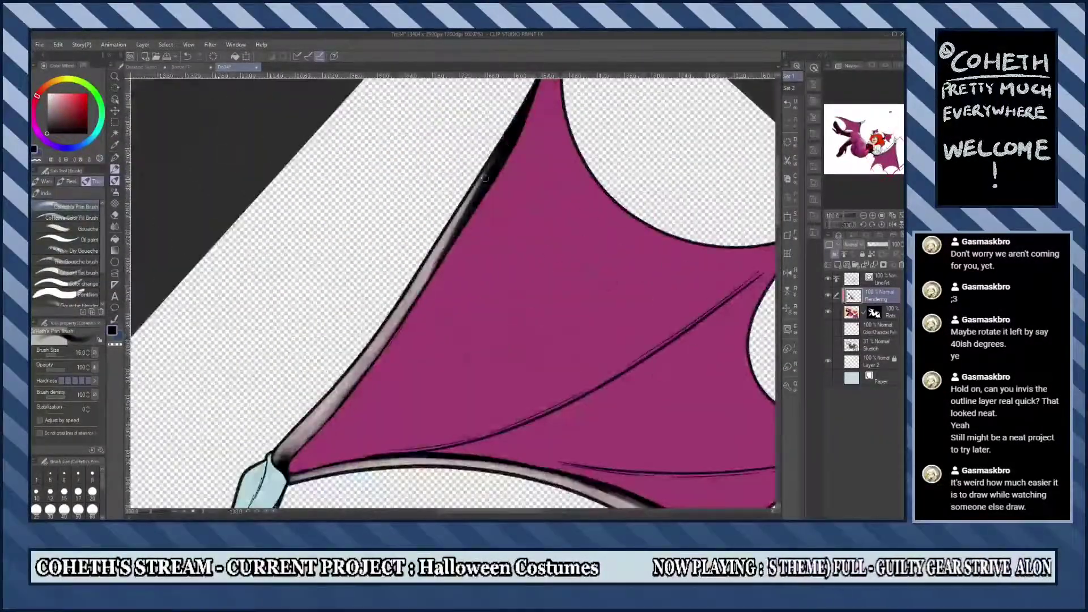
drag(350, 360, 455, 216)
On the Flats layer, reshape the black bone near the large wing's tip with the G-pen, using sampled black and purple.
alt+click(420, 343)
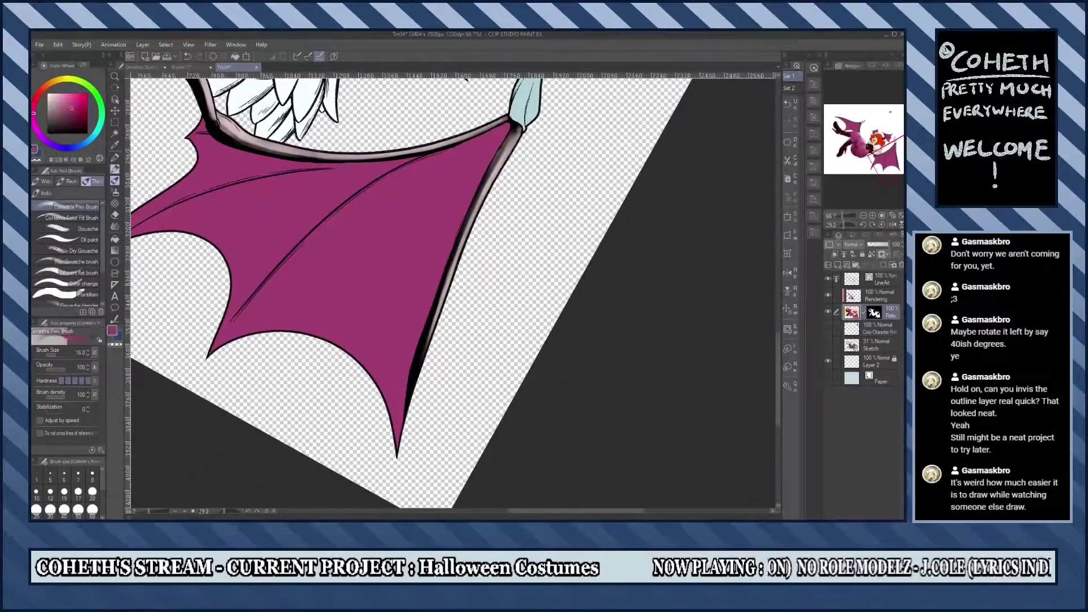
key(p)
key(ctrl+z)
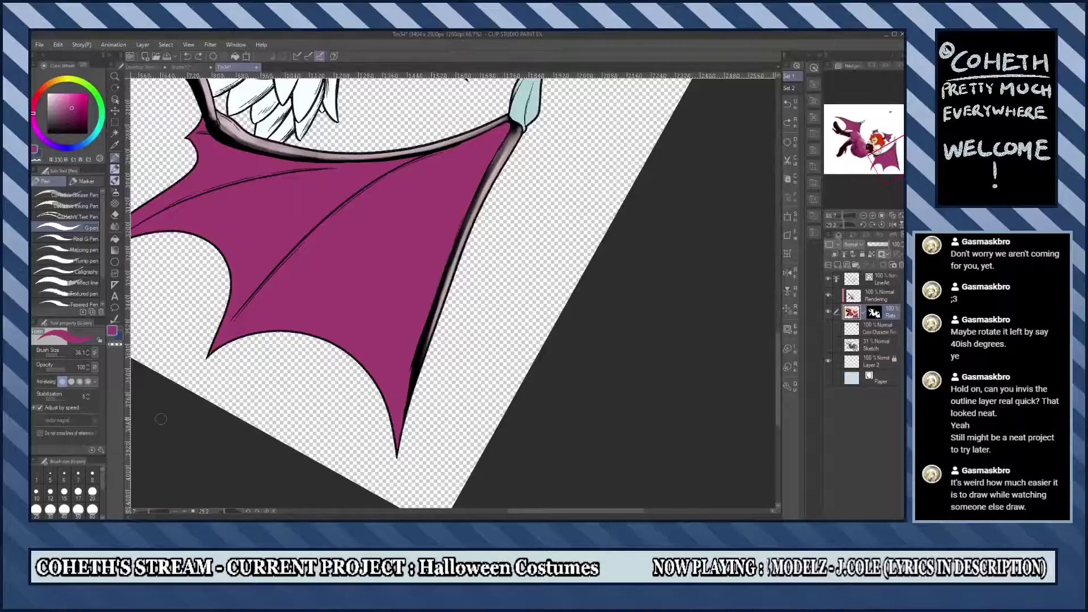
alt+click(420, 344)
drag(420, 345, 398, 451)
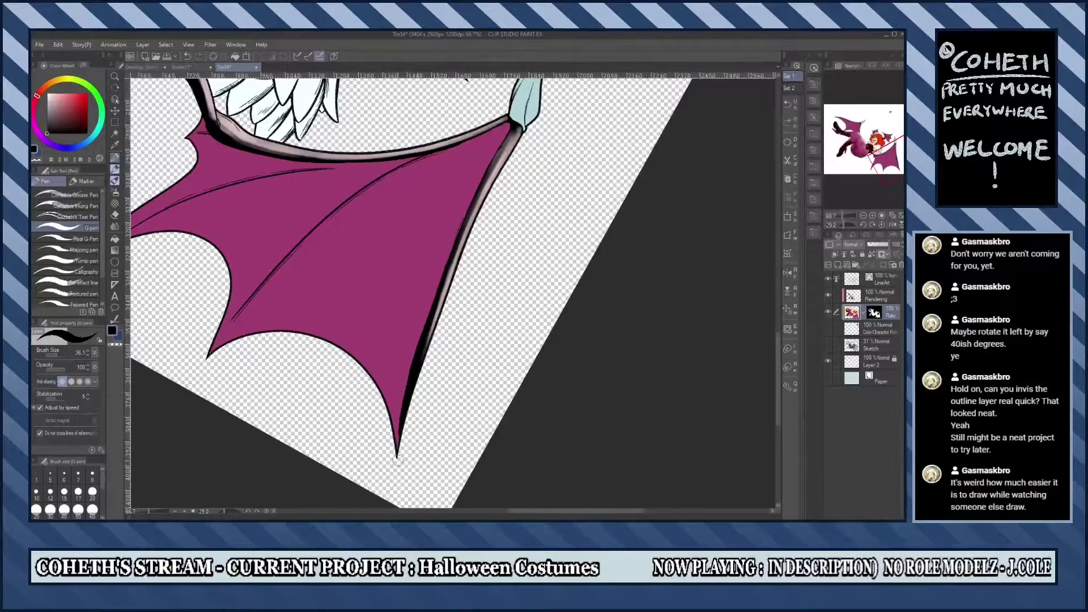
alt+click(399, 377)
key(ctrl+@)
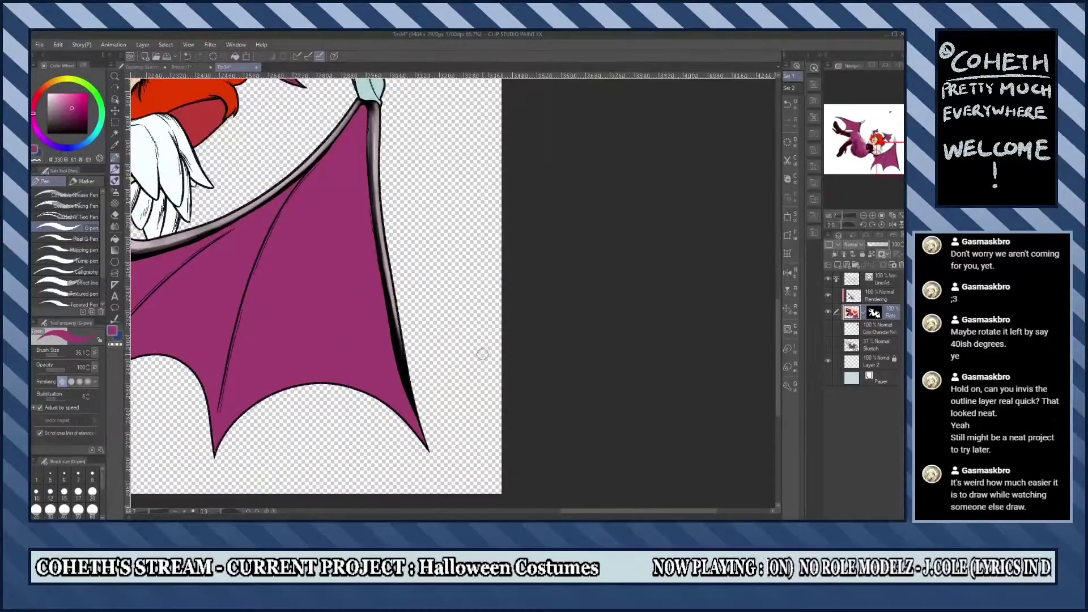
On the Rendering layer, refine the wing bone highlights' edges with sampled black and the pen brush.
click(861, 289)
key(b)
alt+click(402, 372)
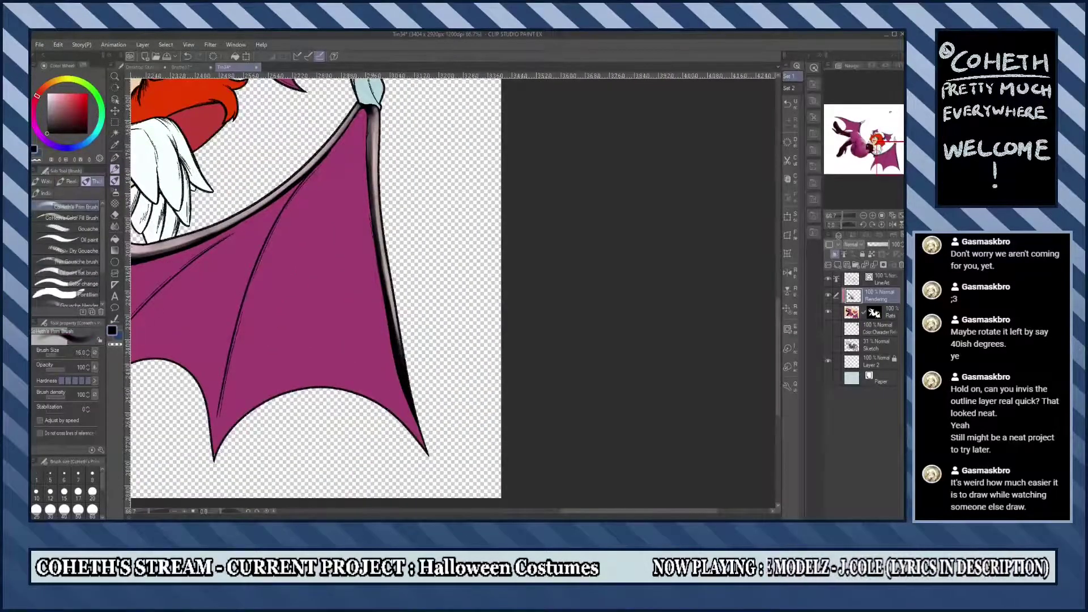
scroll(526, 190, down, 5)
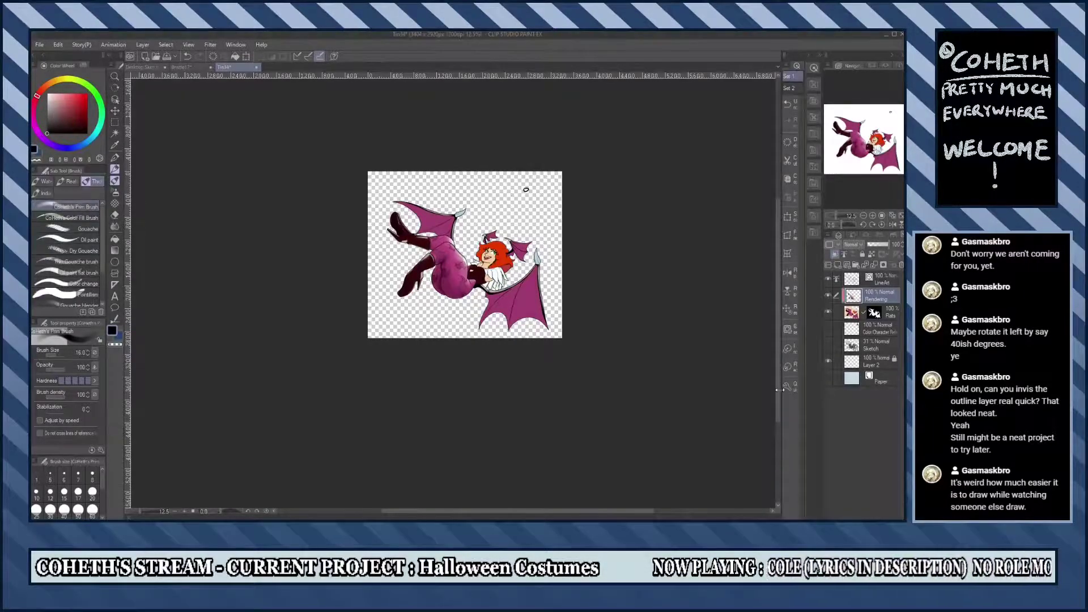
Paint pale highlights along the upper edges of the bodice's cups and around the heart cutout.
scroll(437, 277, up, 6)
key(minus)
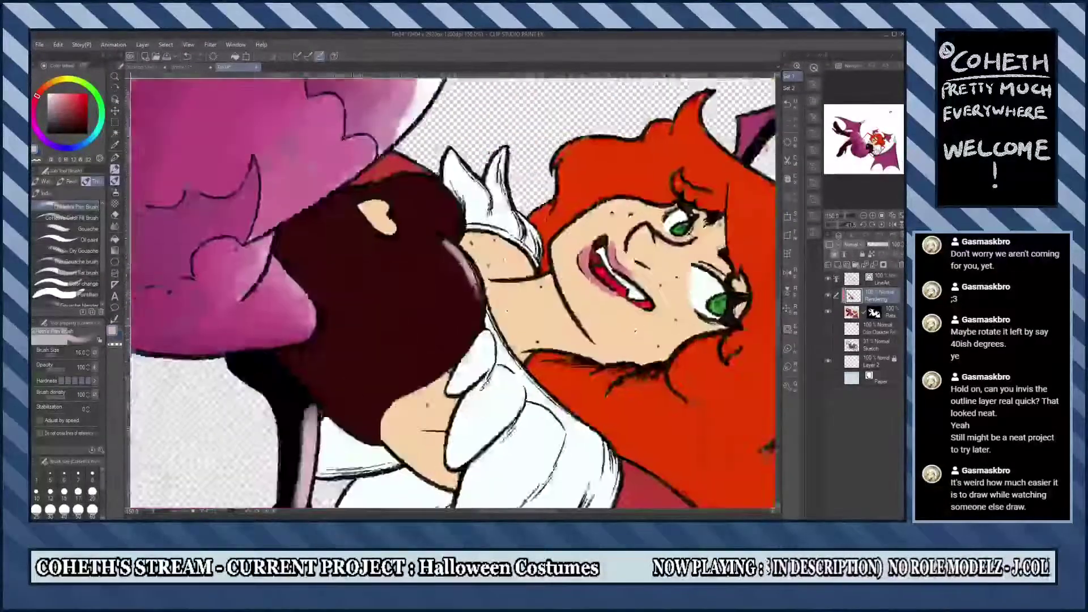
key(ctrl+at)
key(minus)
key(ctrl+at)
scroll(454, 295, up, 4)
scroll(454, 295, down, 2)
scroll(412, 299, up, 4)
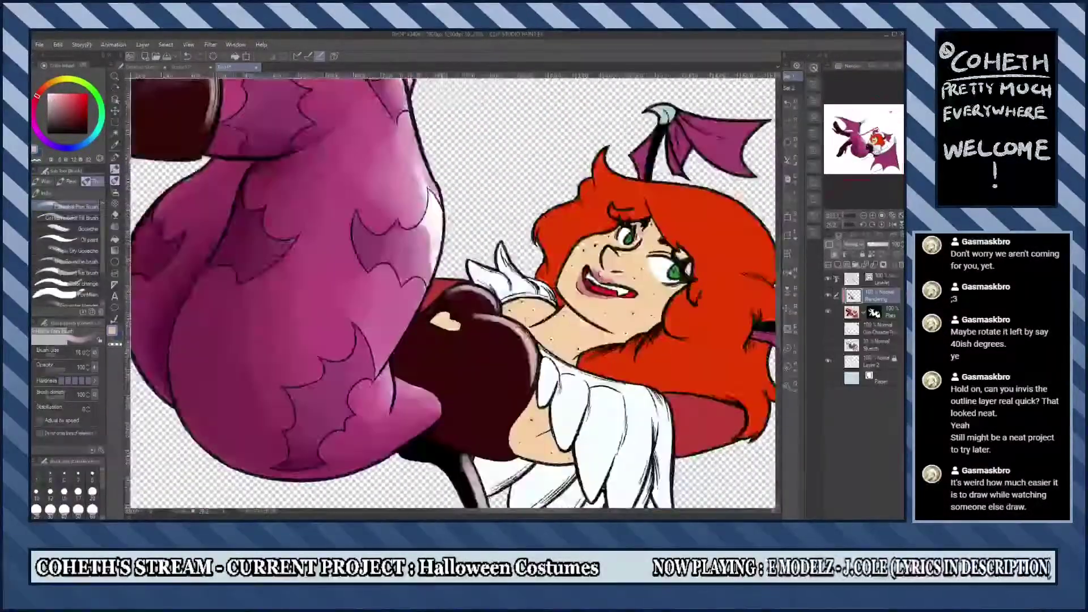
key(minus)
key(minus)
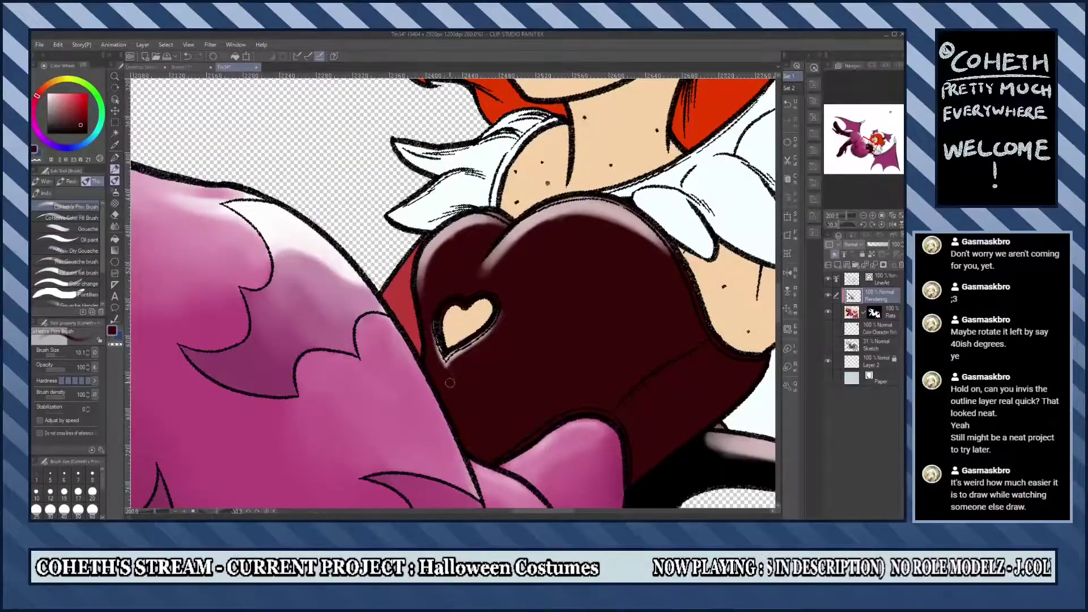
Trim and soften the bodice's cup and heart cutout highlights with dark maroon.
key(minus)
key(minus)
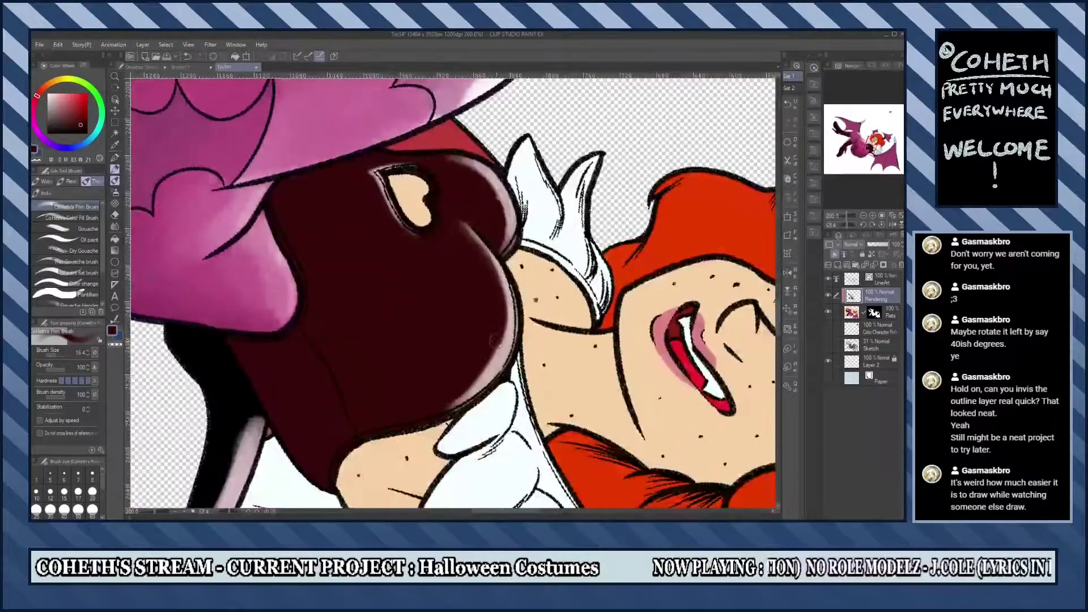
key(minus)
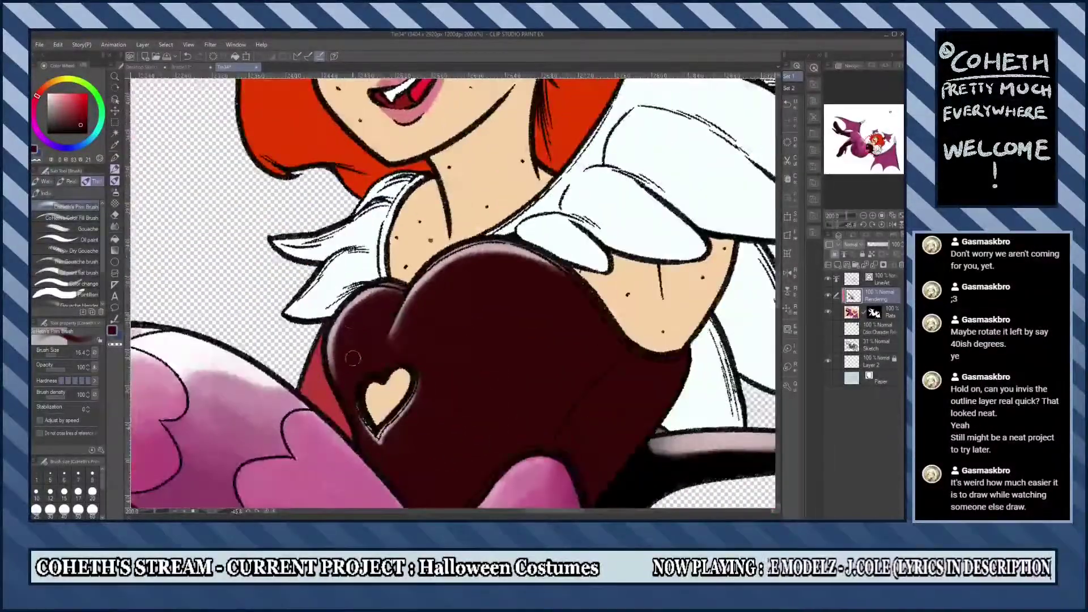
key(minus)
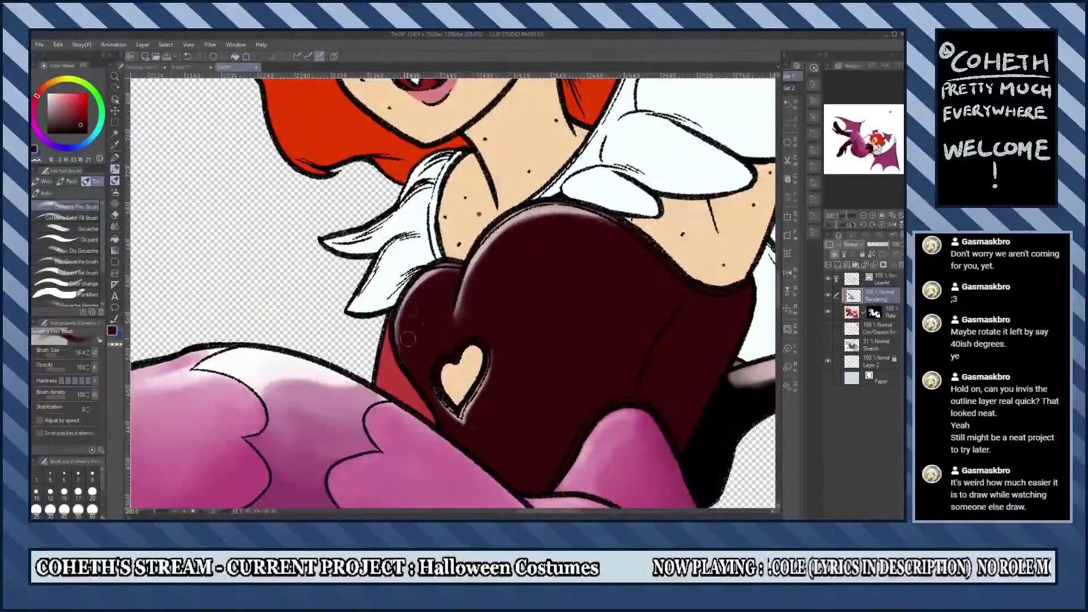
key(minus)
key(minus)
key(minus)
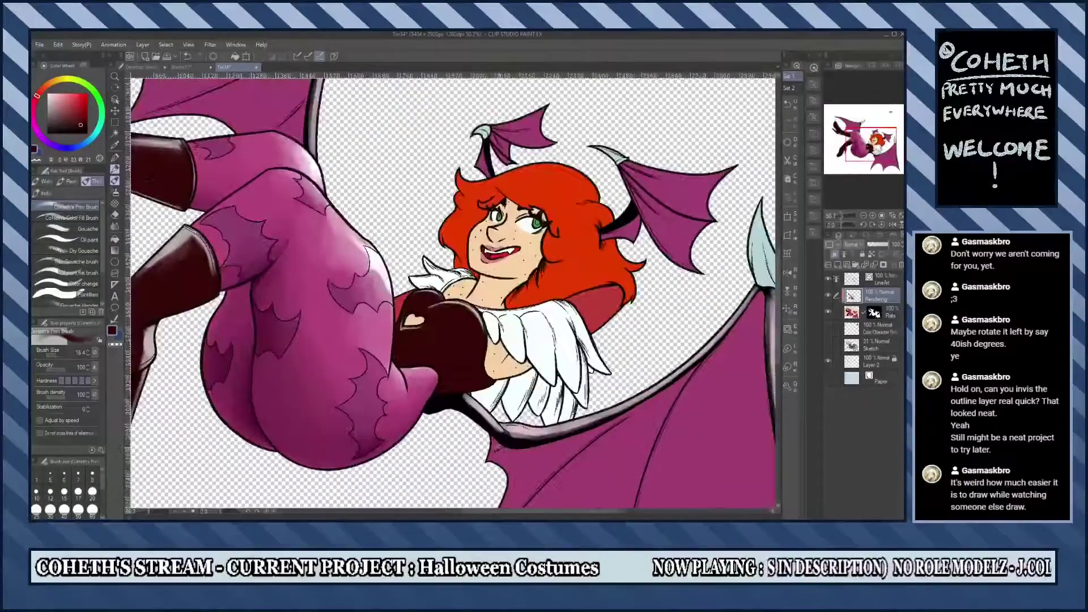
Paint muted pink highlights below the heart cutout and along the bodice's side seam.
key(plus)
key(plus)
key(plus)
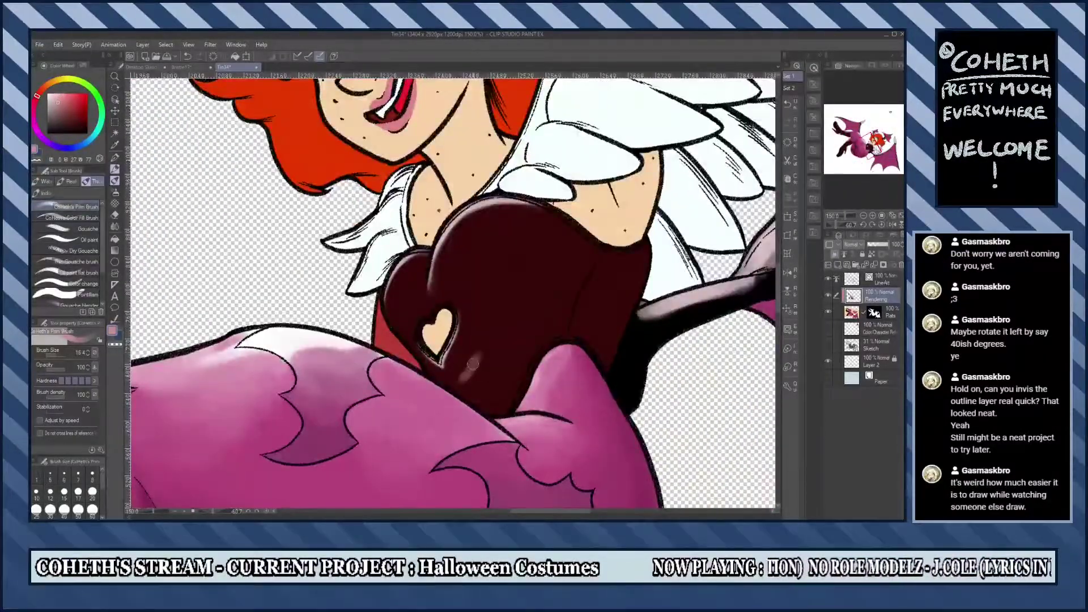
key(minus)
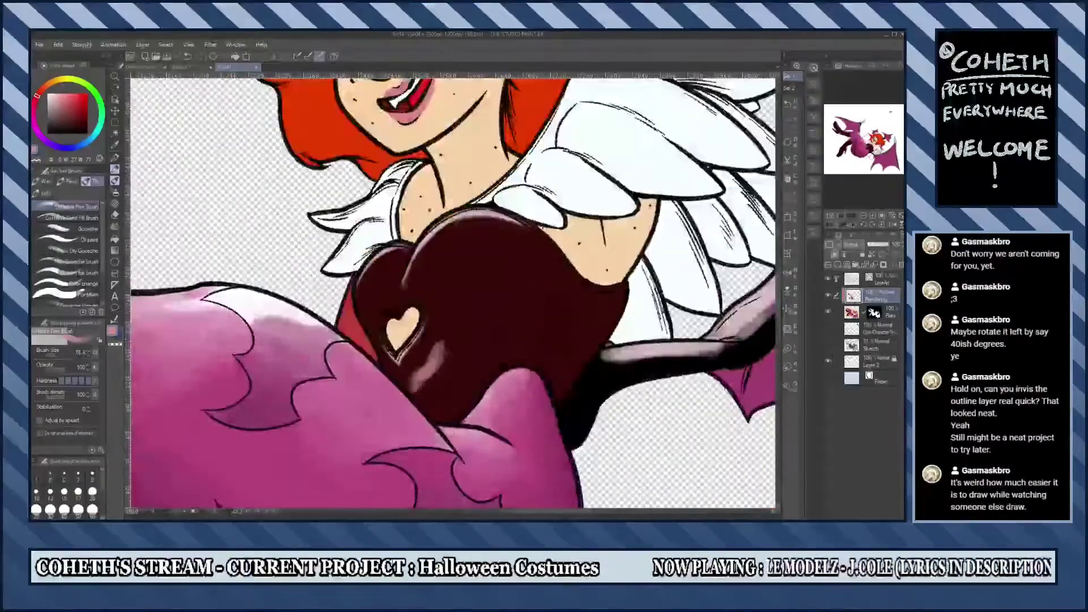
key(ctrl+@)
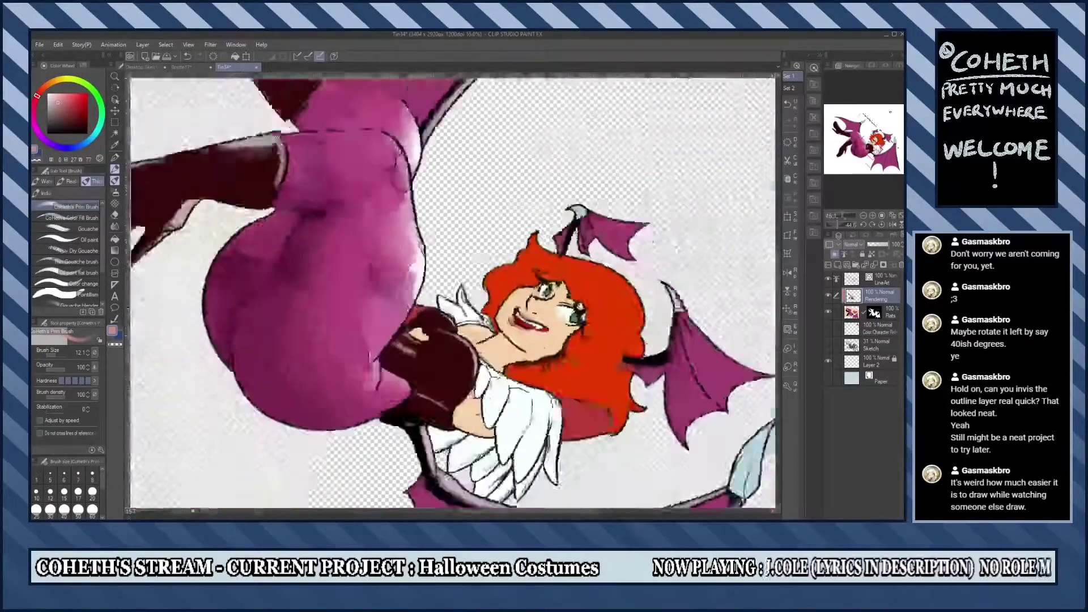
key(minus)
key(minus)
key(minus)
key(minus)
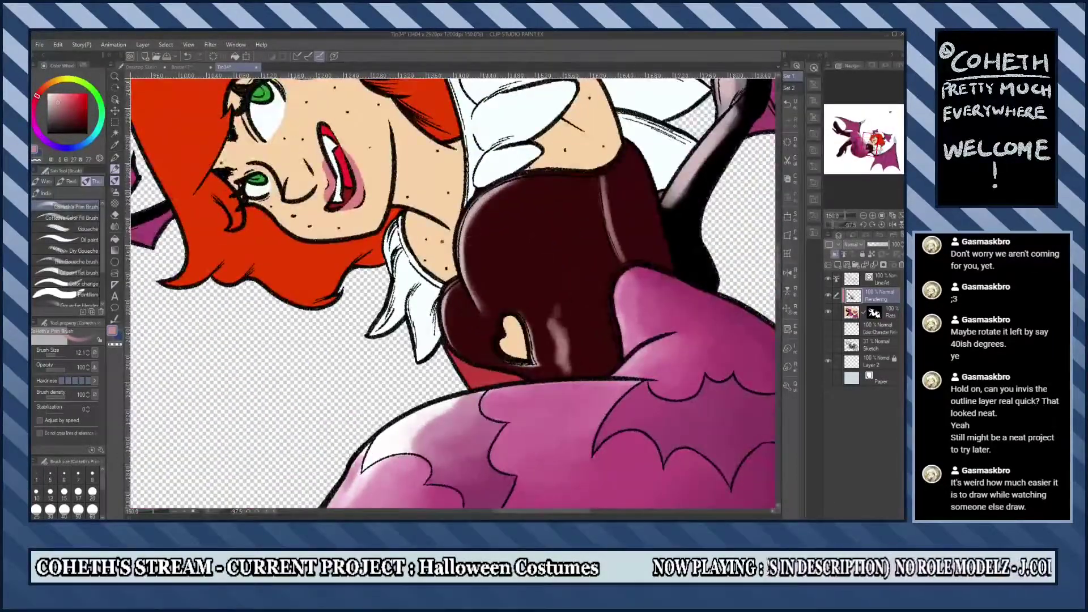
Add thin muted pink highlights beside the heart cutout and along the smaller cup.
key(asciicircum)
key(asciicircum)
key(asciicircum)
key(asciicircum)
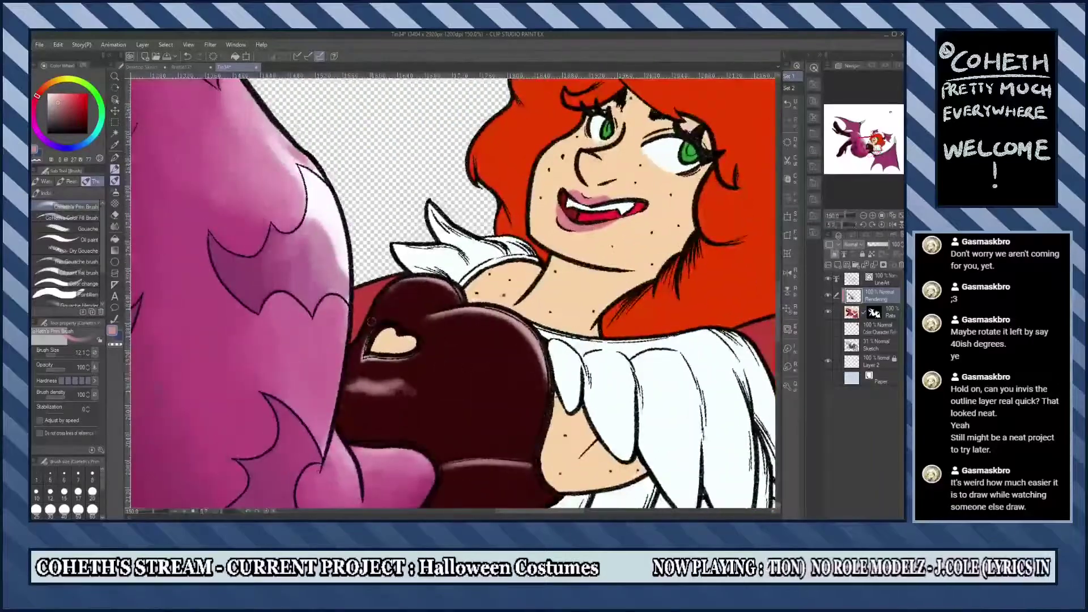
key(asciicircum)
key(asciicircum)
key(asciicircum)
key(asciicircum)
key(ctrl+minus)
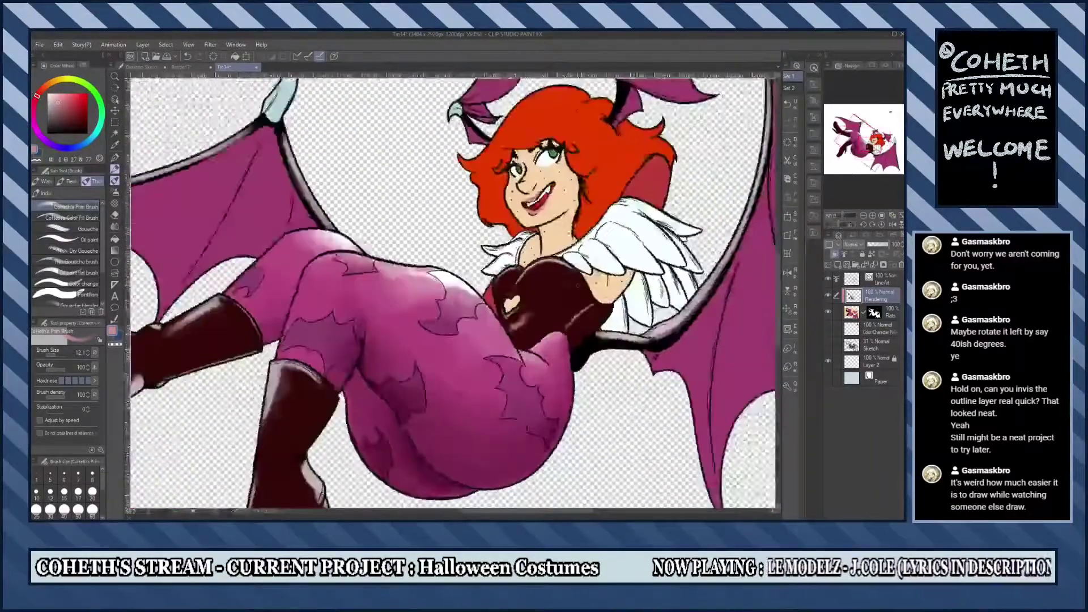
Paint muted pink reflection streaks under and across the bodice's larger cup.
key(asciicircum)
key(asciicircum)
key(asciicircum)
key(asciicircum)
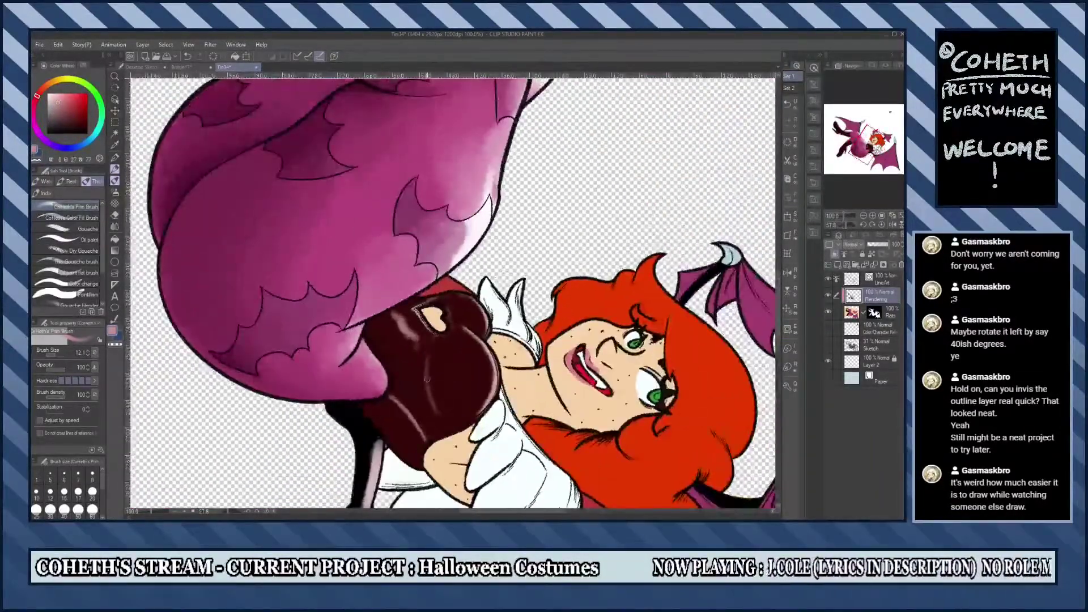
key(ctrl+minus)
key(ctrl+plus)
key(asciicircum)
key(asciicircum)
key(asciicircum)
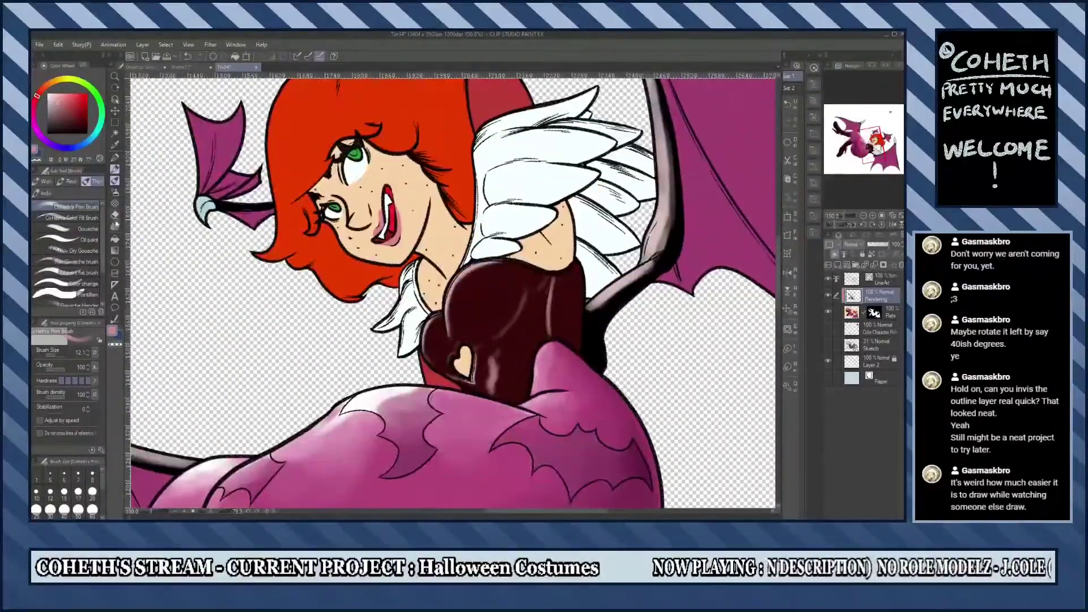
Blend the pink highlight streaks into the bodice's dark maroon with the Blend tool.
key(j)
mouse_move(504, 377)
mouse_down()
mouse_move(490, 359)
mouse_move(492, 400)
mouse_move(511, 353)
mouse_move(505, 412)
mouse_move(511, 353)
mouse_move(524, 396)
mouse_move(519, 356)
mouse_move(505, 348)
mouse_move(562, 271)
mouse_move(515, 338)
mouse_move(492, 347)
mouse_up()
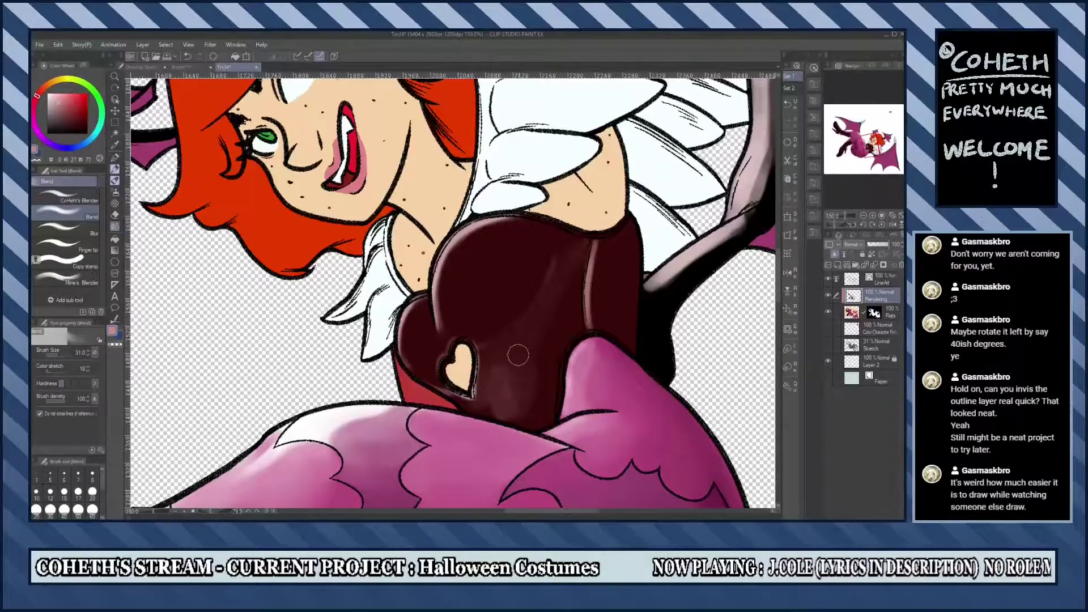
key(minus)
key(minus)
key(minus)
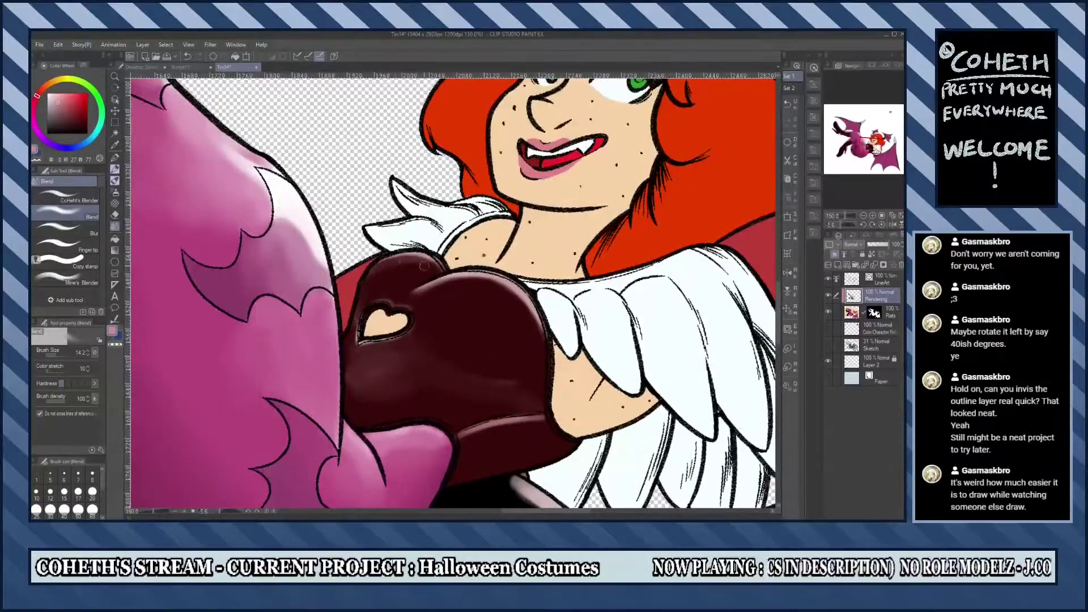
key(minus)
mouse_move(471, 229)
mouse_down()
mouse_move(561, 201)
mouse_move(453, 272)
mouse_up()
Thin and soften the bodice's cup and side seam highlights by alternating the soft eraser and Blend tool.
key(e)
drag(430, 312, 397, 368)
mouse_move(517, 292)
mouse_down()
mouse_move(473, 389)
mouse_move(451, 249)
mouse_up()
key(j)
key(e)
click(92, 492)
mouse_move(447, 295)
mouse_down()
mouse_move(482, 281)
mouse_move(433, 363)
mouse_move(428, 350)
mouse_move(453, 365)
mouse_move(476, 347)
mouse_move(499, 413)
mouse_move(455, 397)
mouse_move(502, 325)
mouse_move(425, 307)
mouse_move(396, 283)
mouse_move(363, 318)
mouse_up()
key(ctrl+minus)
key(j)
key(e)
mouse_move(437, 230)
mouse_down()
mouse_move(359, 316)
mouse_move(435, 267)
mouse_move(431, 306)
mouse_up()
Sample the bodice's maroon tones and paint shading along its back edge beside the wing base.
key(j)
alt+click(373, 296)
drag(441, 225, 441, 267)
key(b)
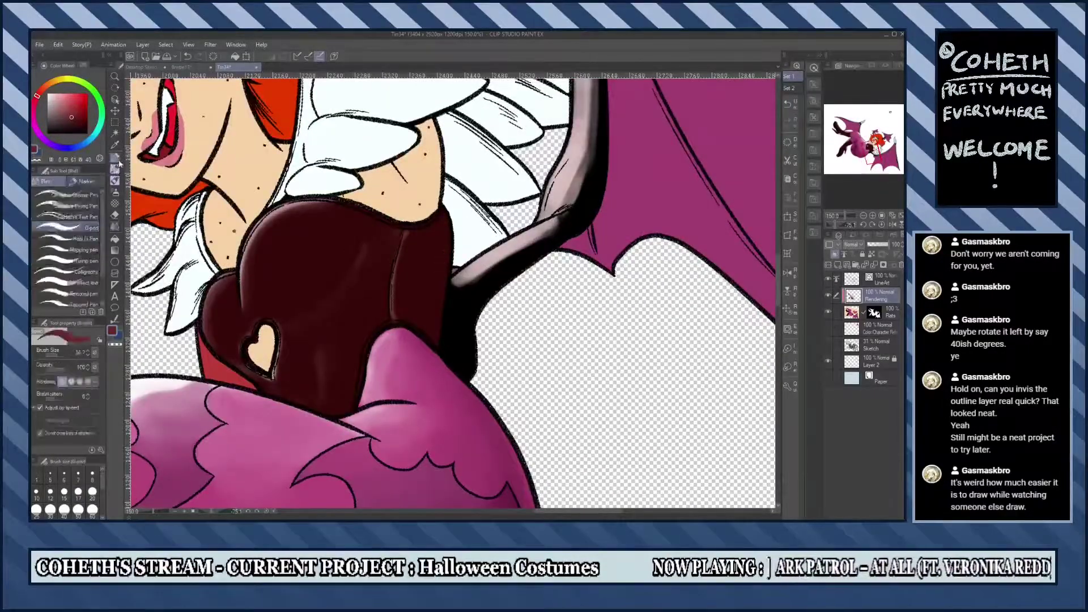
drag(442, 209, 447, 318)
alt+click(446, 318)
drag(442, 211, 446, 277)
Deepen the dark maroon shadow on the bodice's side panel behind the seam with the pen brush.
key(bracketleft)
key(ctrl+minus)
key(ctrl+plus)
key(ctrl+plus)
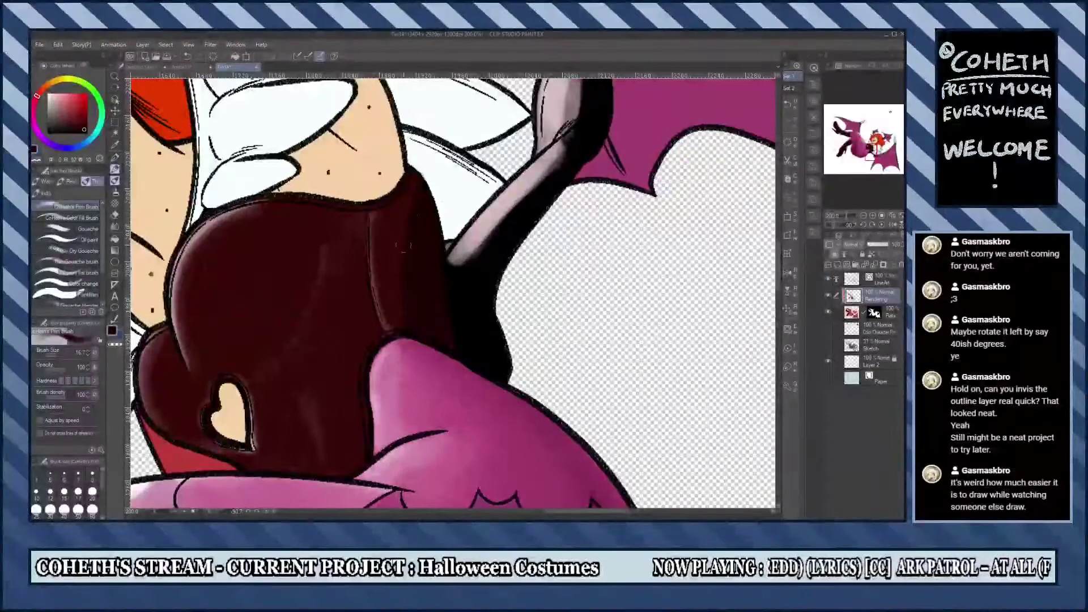
key(bracketright)
key(bracketright)
mouse_move(385, 357)
mouse_down()
mouse_move(490, 255)
mouse_move(378, 309)
mouse_move(453, 295)
mouse_move(419, 261)
mouse_move(374, 247)
mouse_move(420, 295)
mouse_up()
Soften the shading across the bodice's front and side panel by alternating the Blend tool and the soft eraser.
key(ctrl+minus)
key(j)
scroll(472, 275, up, 2)
scroll(374, 247, down, 3)
scroll(419, 294, up, 3)
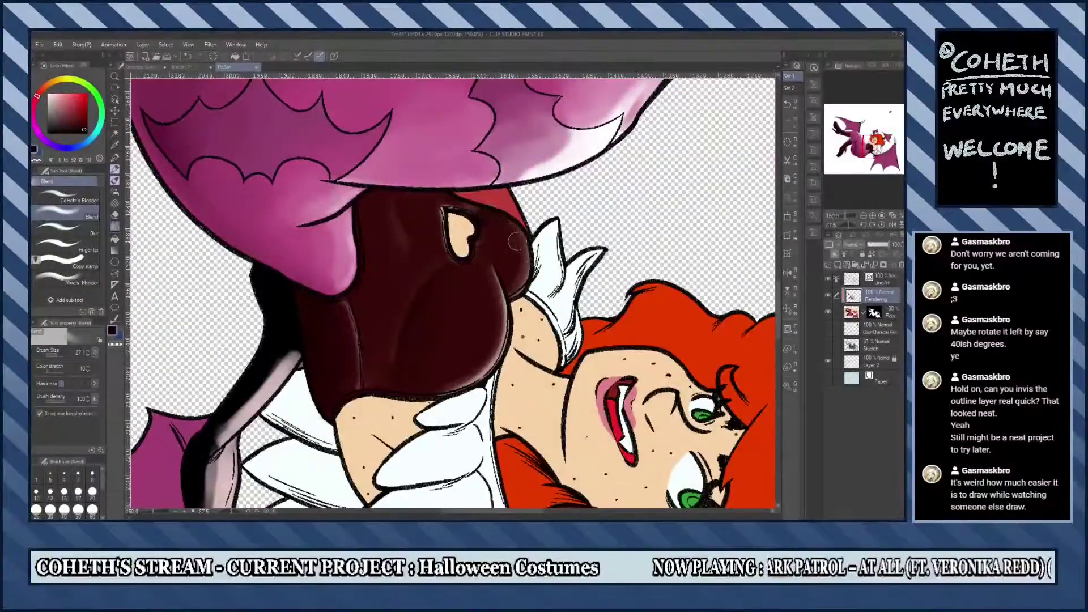
key(e)
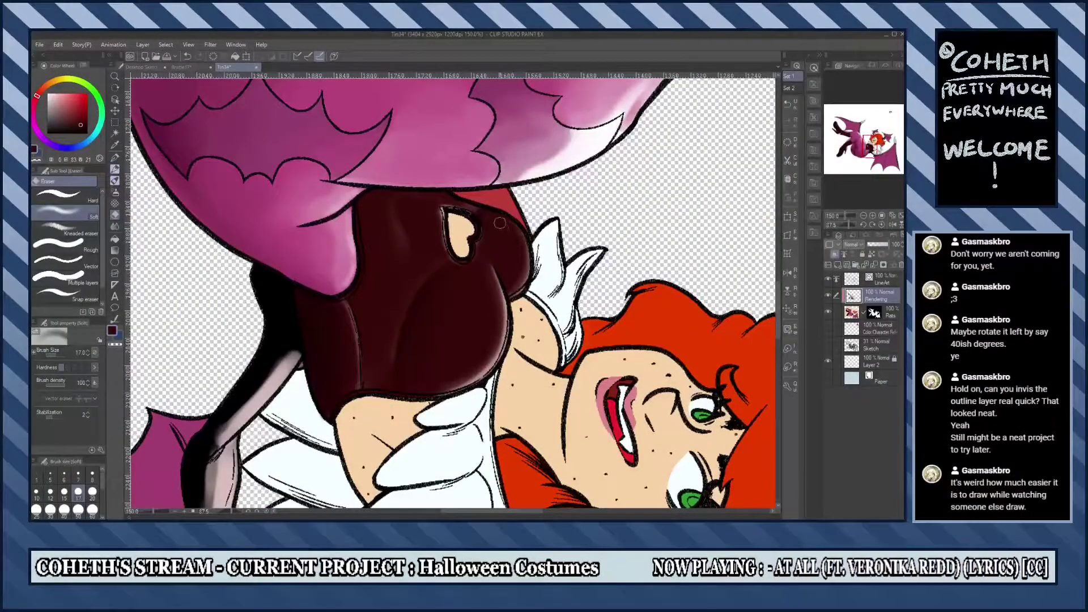
mouse_move(493, 271)
mouse_down()
mouse_move(498, 366)
mouse_move(454, 384)
mouse_up()
drag(525, 263, 522, 284)
key(j)
key(ctrl+0)
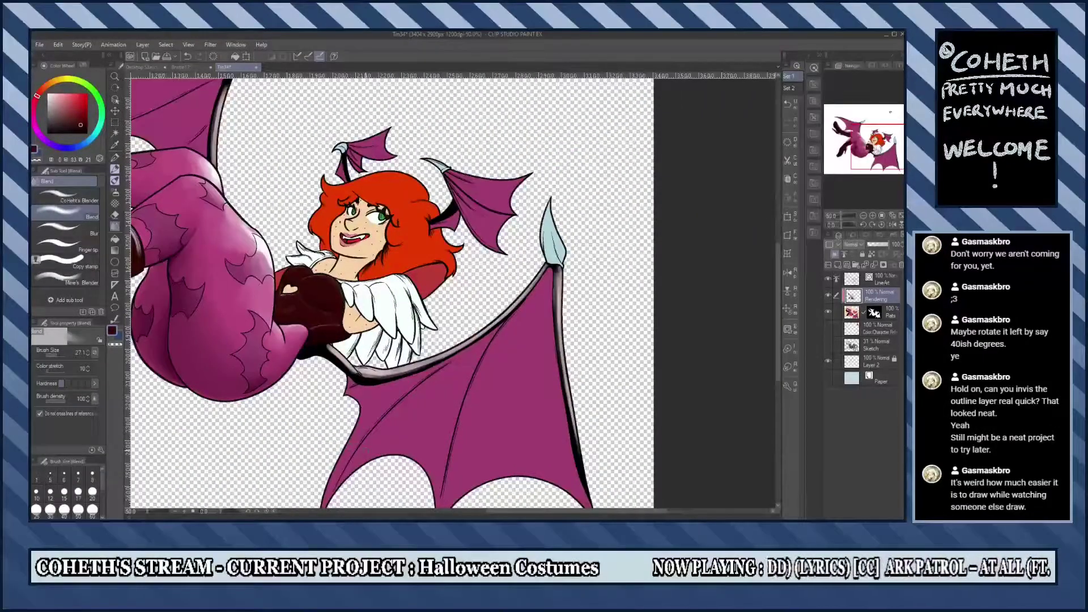
Hand-letter "BRB" in large black strokes above the character with the G-pen on the line art layer.
key(ctrl+minus)
key(minus)
key(ctrl+at)
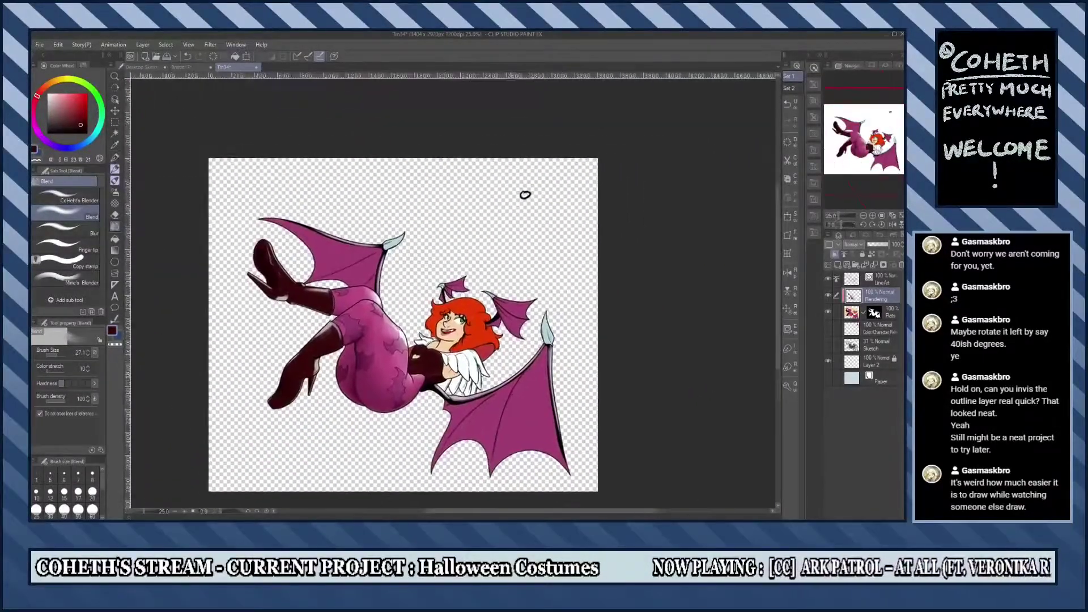
key(p)
key(x)
key(alt+bracketright)
mouse_move(416, 199)
mouse_down()
mouse_move(485, 244)
mouse_move(530, 195)
mouse_move(579, 231)
mouse_up()
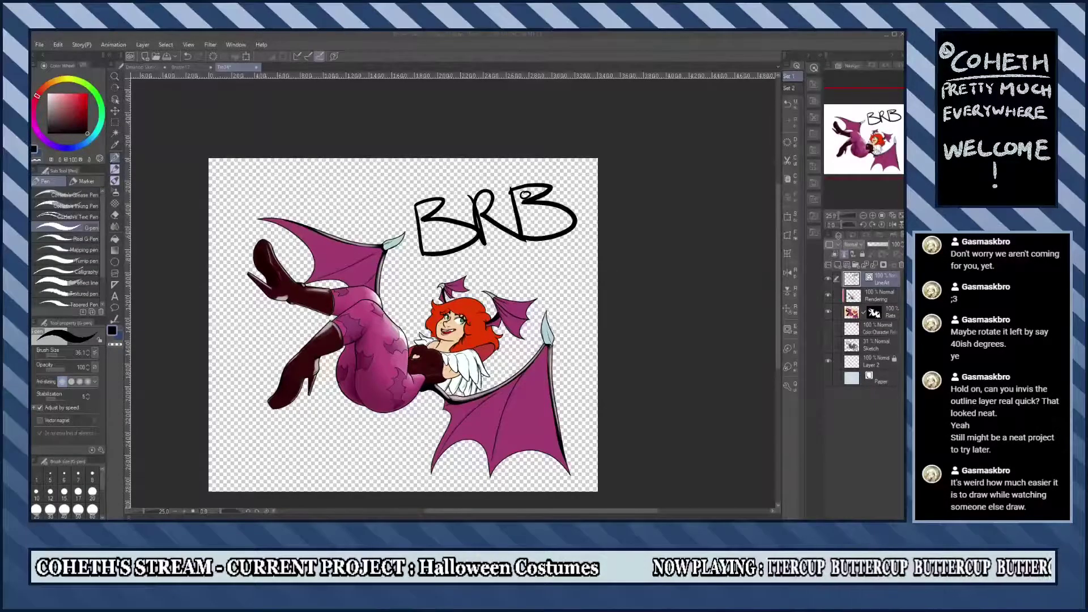
Undo the "BRB" lettering strokes above the character.
key(ctrl+z)
key(ctrl+z)
key(ctrl+z)
key(ctrl+z)
key(ctrl+z)
key(ctrl+z)
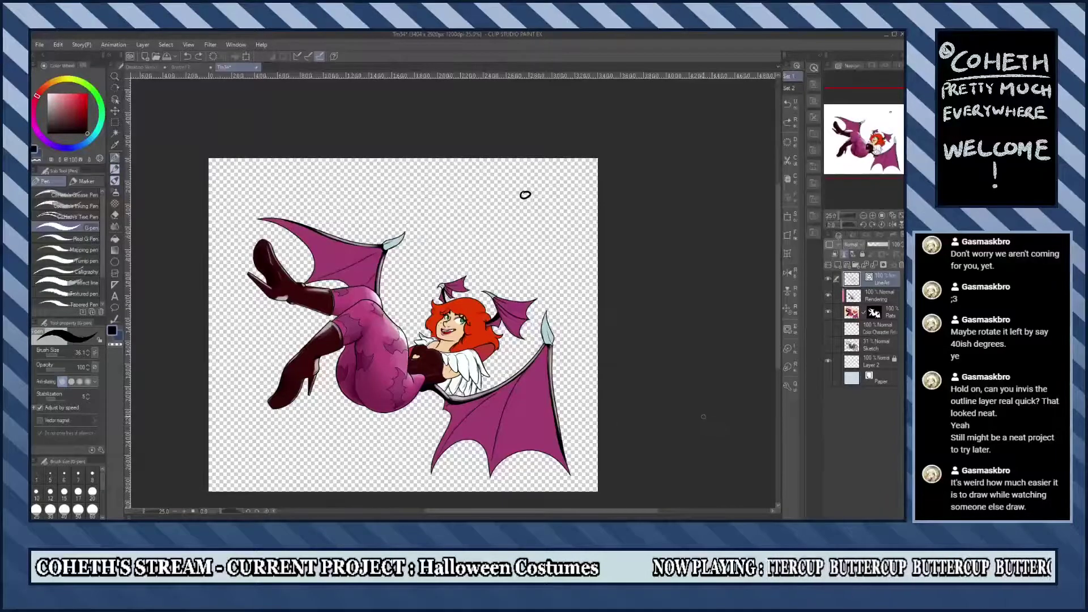
click(195, 57)
click(188, 56)
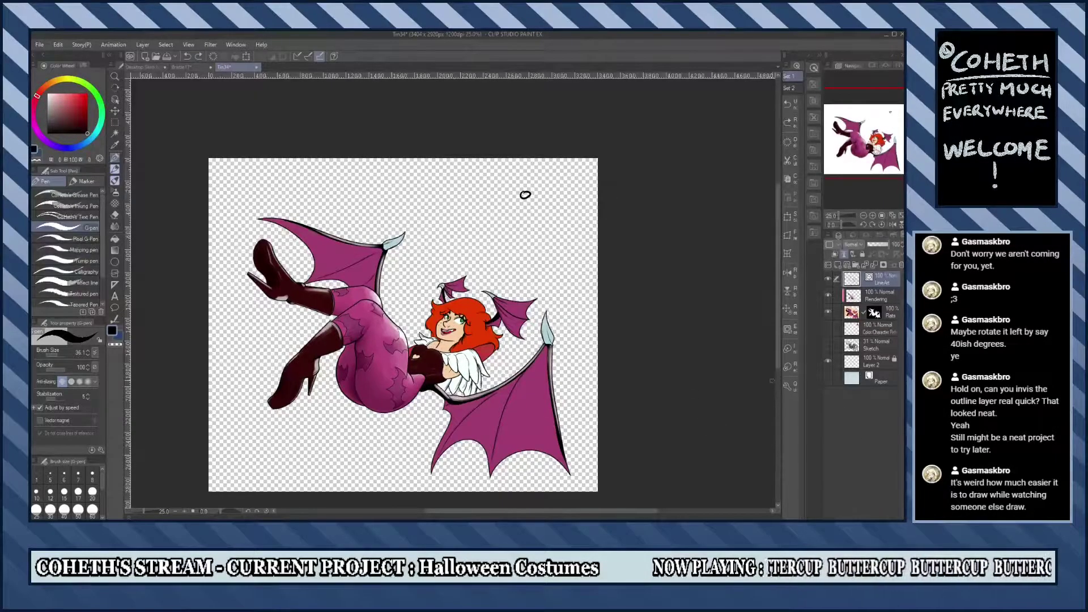
On the Rendering layer, paint reddish-brown shadow on the upper arm's skin beneath the white feathers with the pen brush.
scroll(448, 329, up, 5)
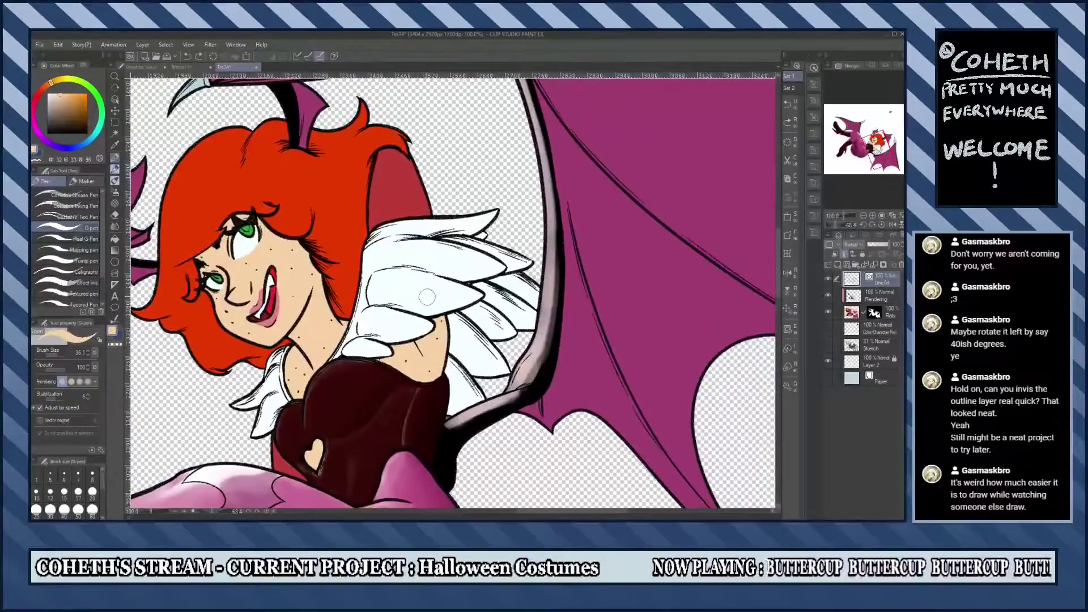
click(865, 295)
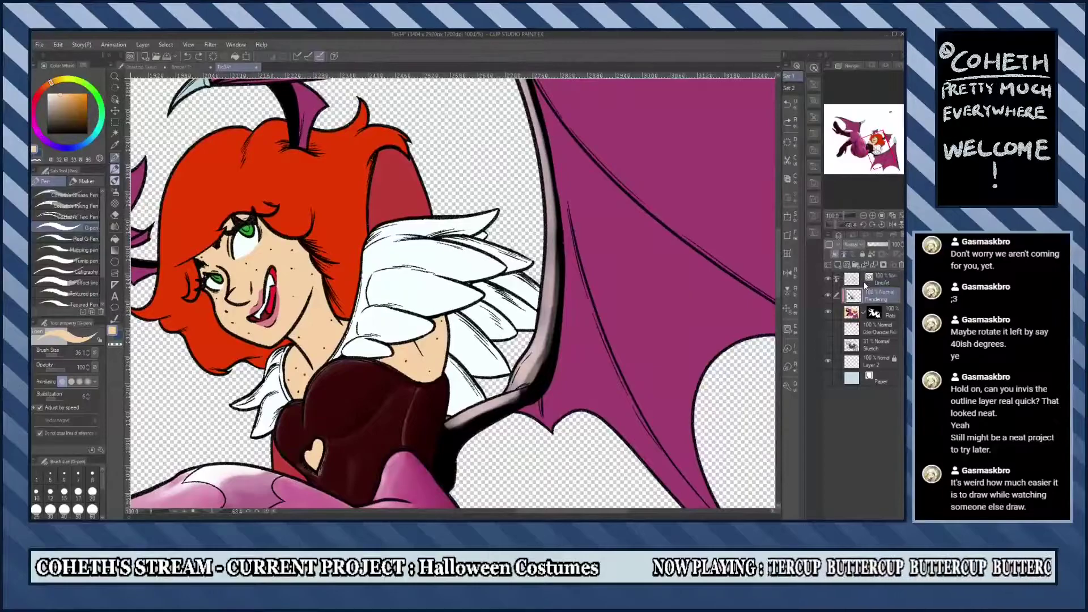
alt+click(408, 343)
key(b)
mouse_move(401, 340)
mouse_down()
mouse_move(413, 353)
mouse_move(376, 367)
mouse_move(431, 306)
mouse_move(386, 340)
mouse_up()
click(39, 433)
drag(434, 303, 397, 326)
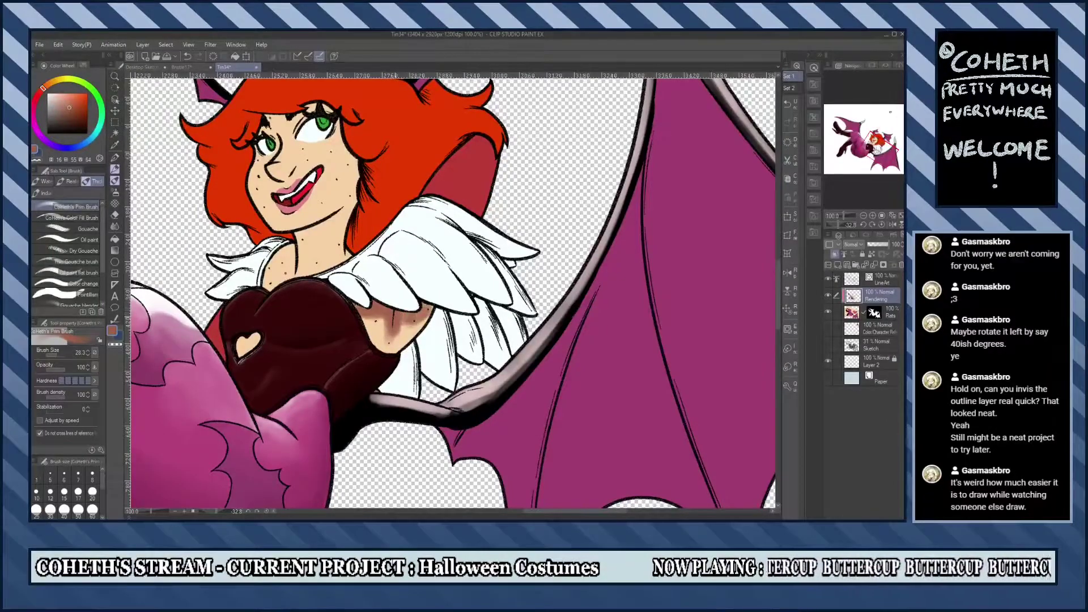
scroll(424, 268, down, 5)
drag(424, 267, 396, 317)
scroll(397, 318, up, 5)
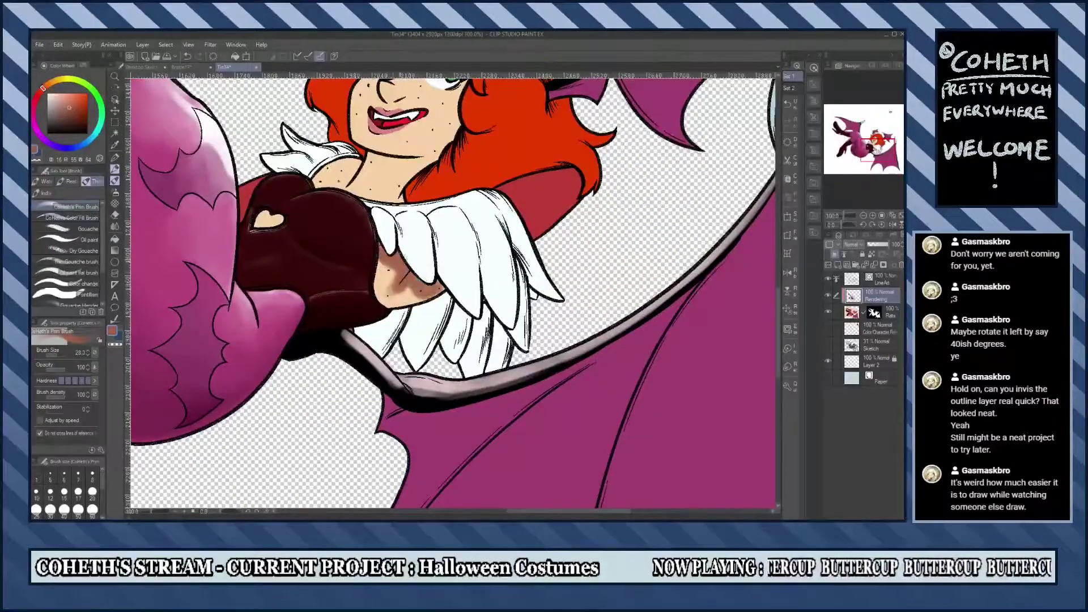
Blend the upper arm's reddish-brown shadow into the skin beneath the feathers with the Blend tool.
key(j)
scroll(391, 271, up, 3)
key(bracketright)
mouse_move(351, 265)
mouse_down()
mouse_move(377, 332)
mouse_move(374, 309)
mouse_move(422, 332)
mouse_up()
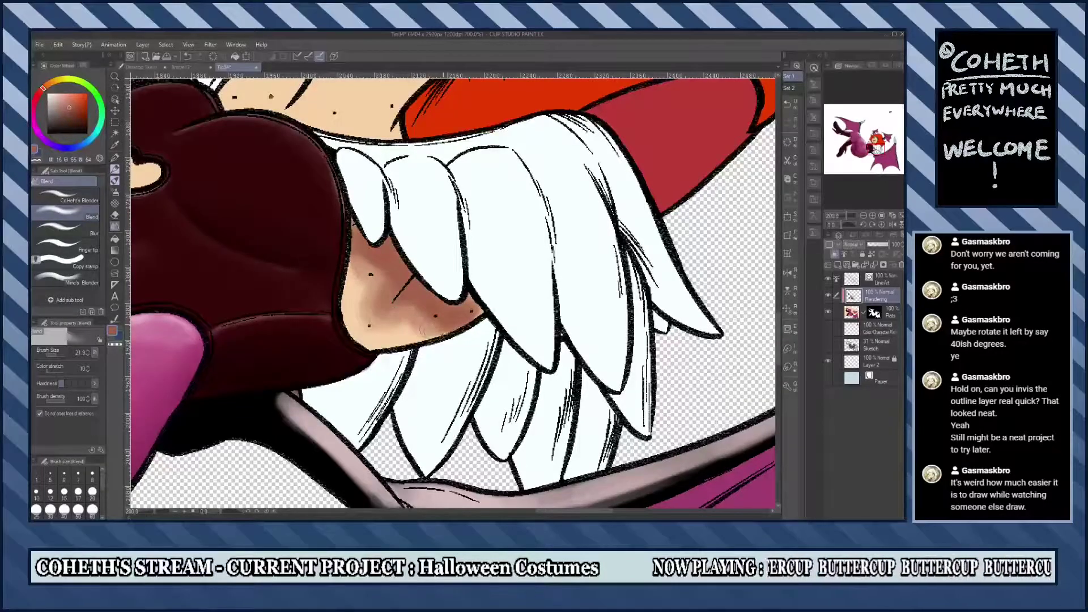
scroll(423, 328, down, 3)
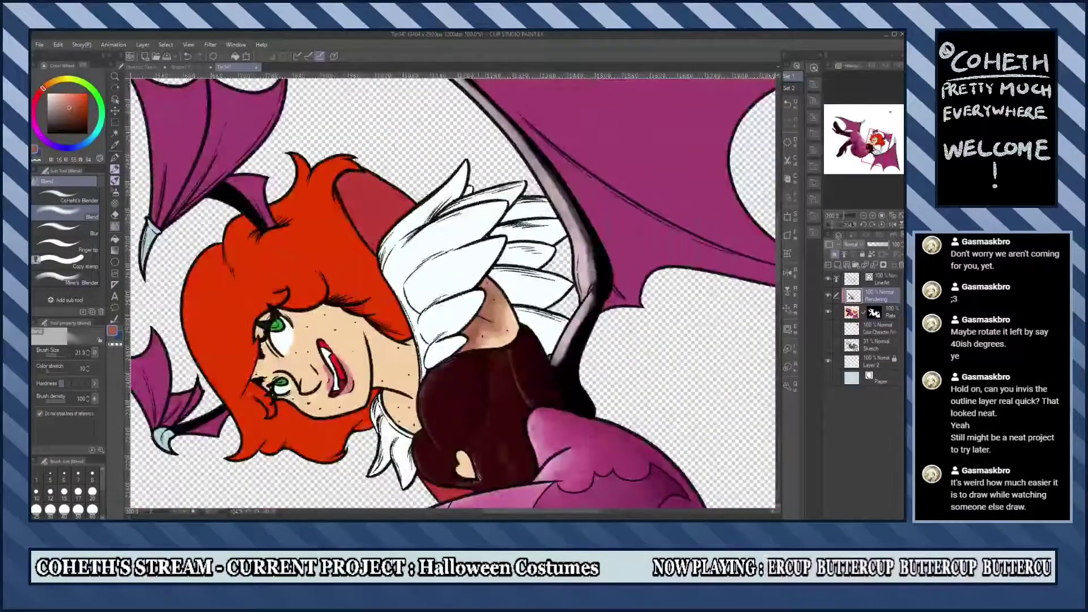
Fade the edge of the upper arm's shadow near the bodice with an enlarged soft eraser.
key(e)
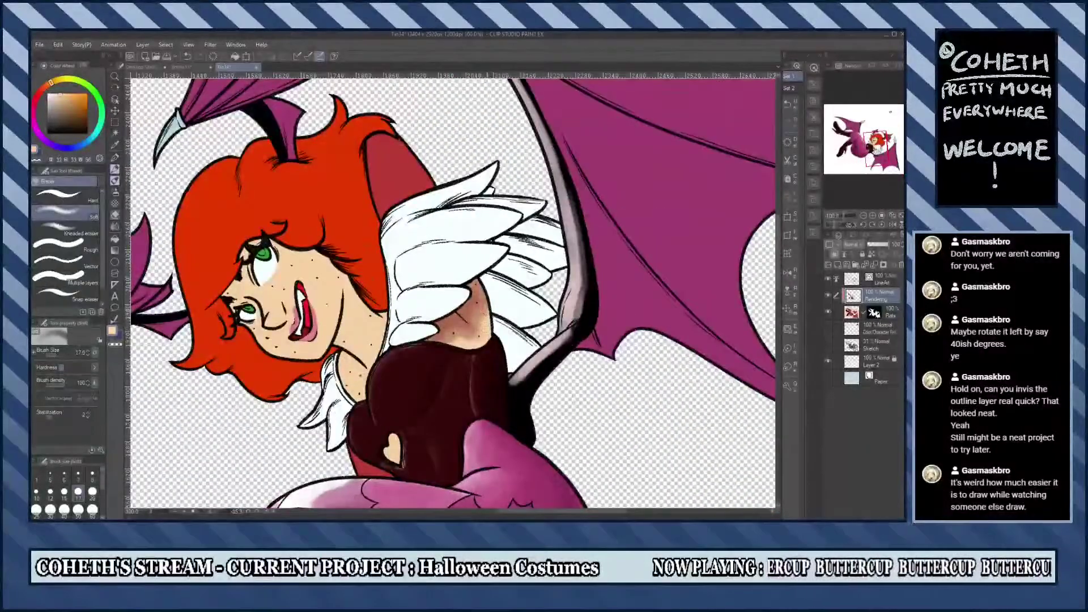
key(bracketright)
key(bracketright)
key(bracketright)
key(bracketright)
key(bracketright)
key(bracketright)
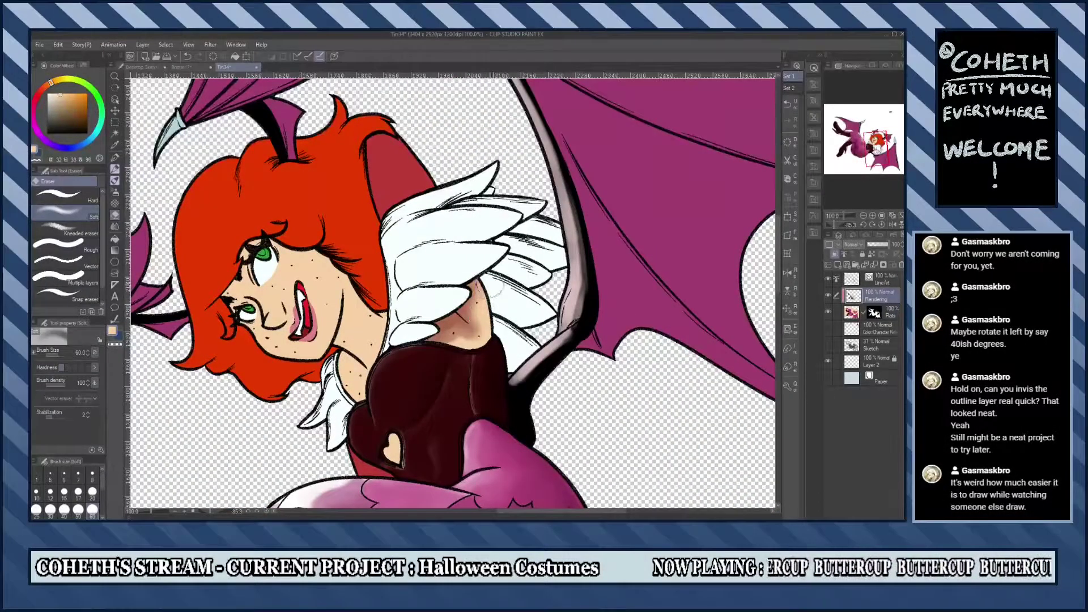
key(bracketleft)
key(ctrl+z)
key(bracketleft)
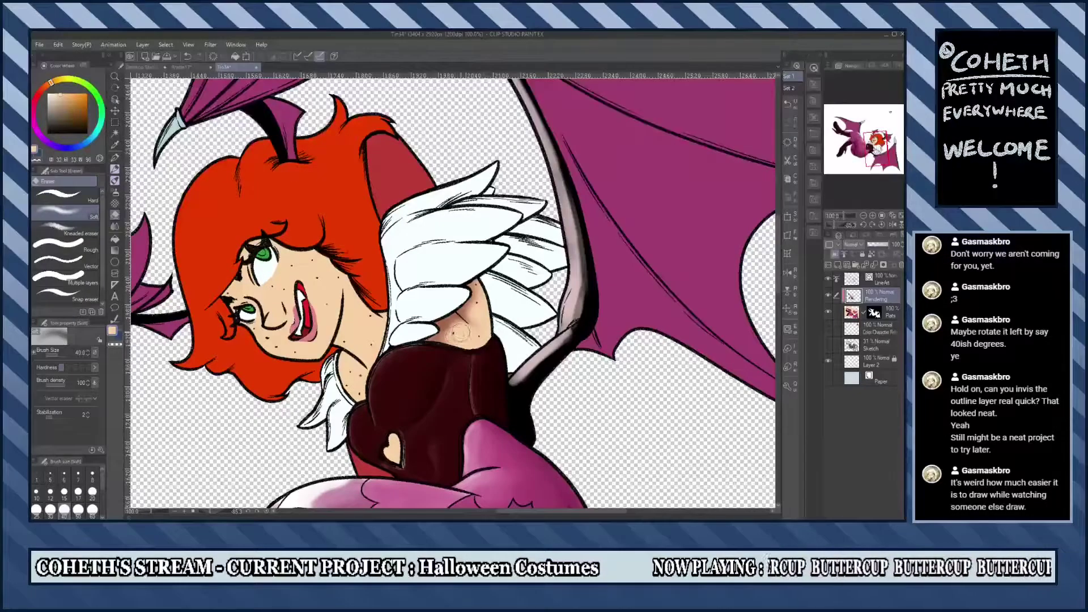
Paint reddish-brown shadows on the neck under the chin, on the nose and on the forehead beneath the bangs.
key(b)
scroll(451, 292, down, 5)
scroll(451, 292, up, 5)
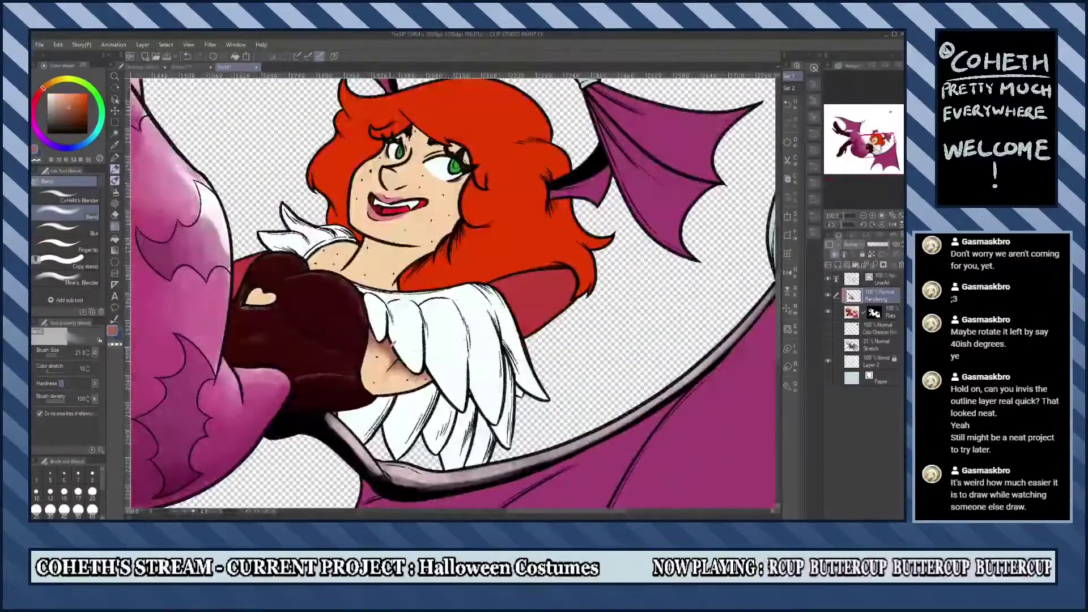
scroll(451, 292, up, 5)
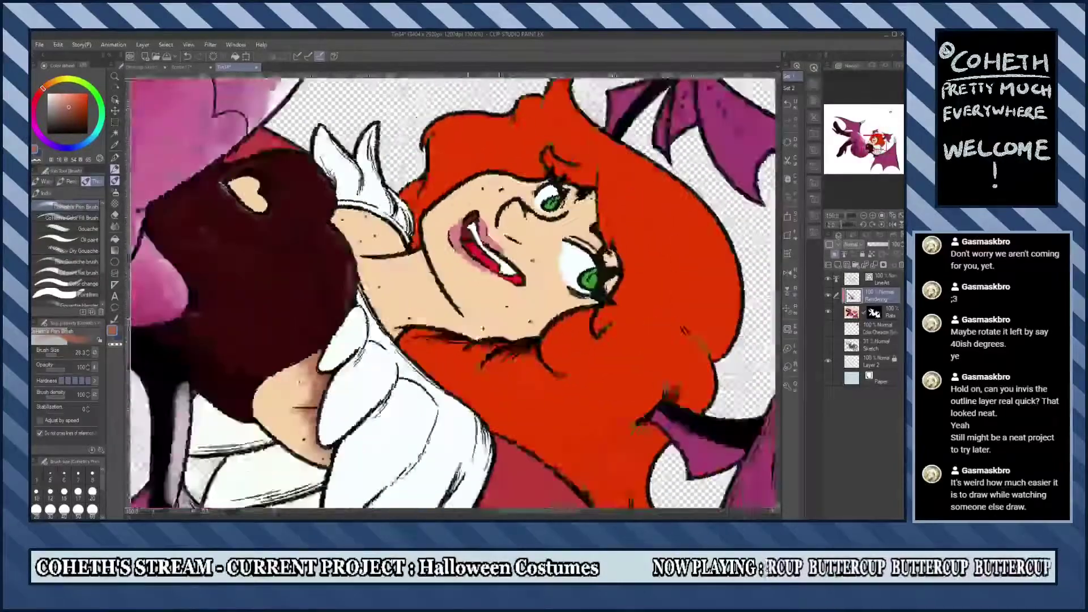
scroll(451, 292, down, 5)
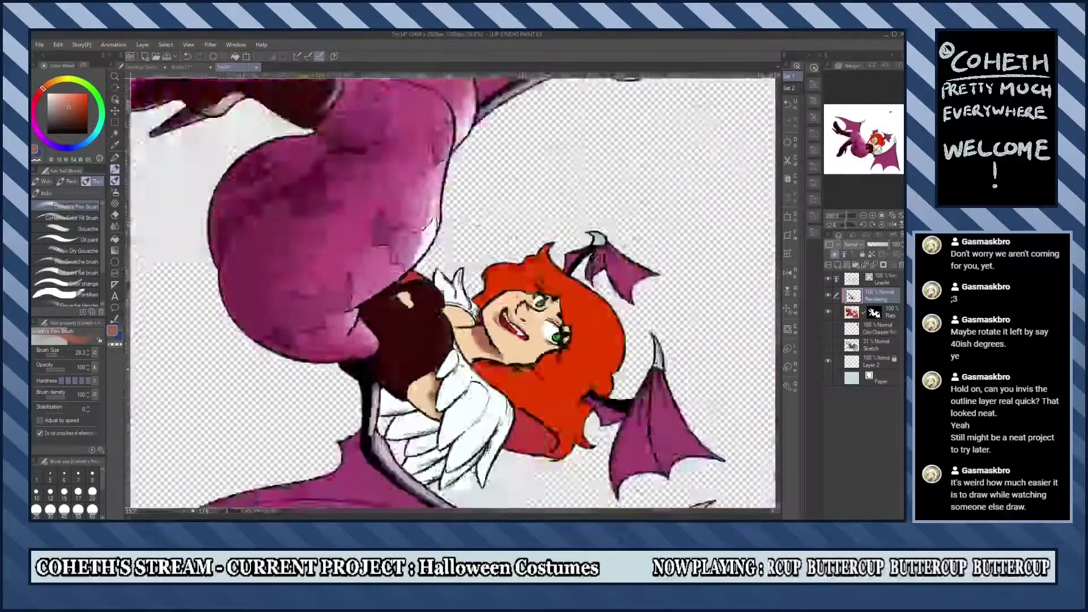
scroll(451, 292, up, 5)
scroll(451, 292, down, 5)
scroll(451, 292, up, 4)
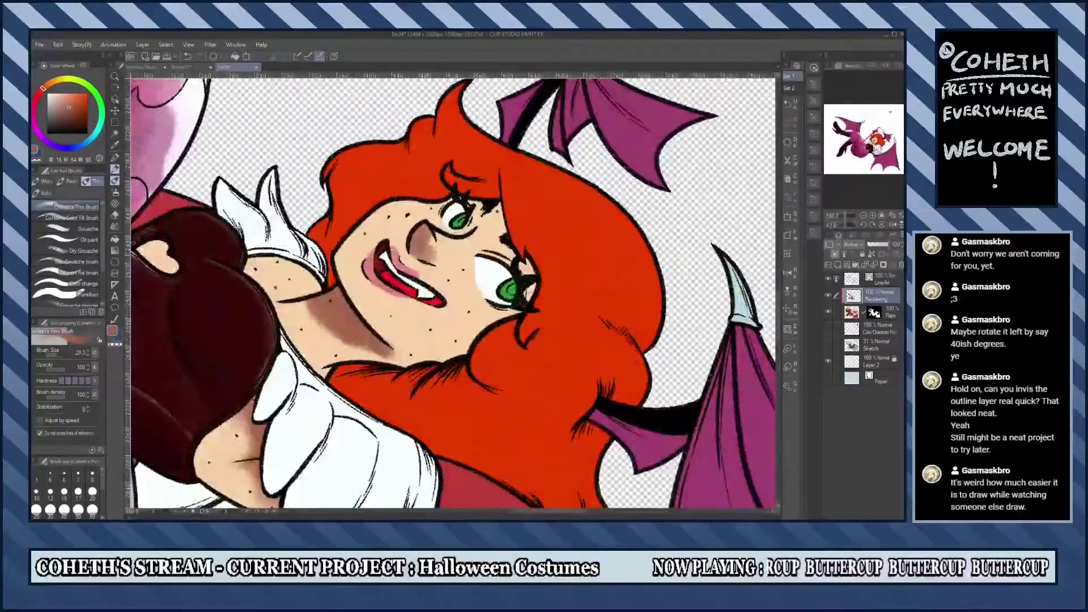
scroll(451, 292, down, 3)
scroll(452, 292, up, 3)
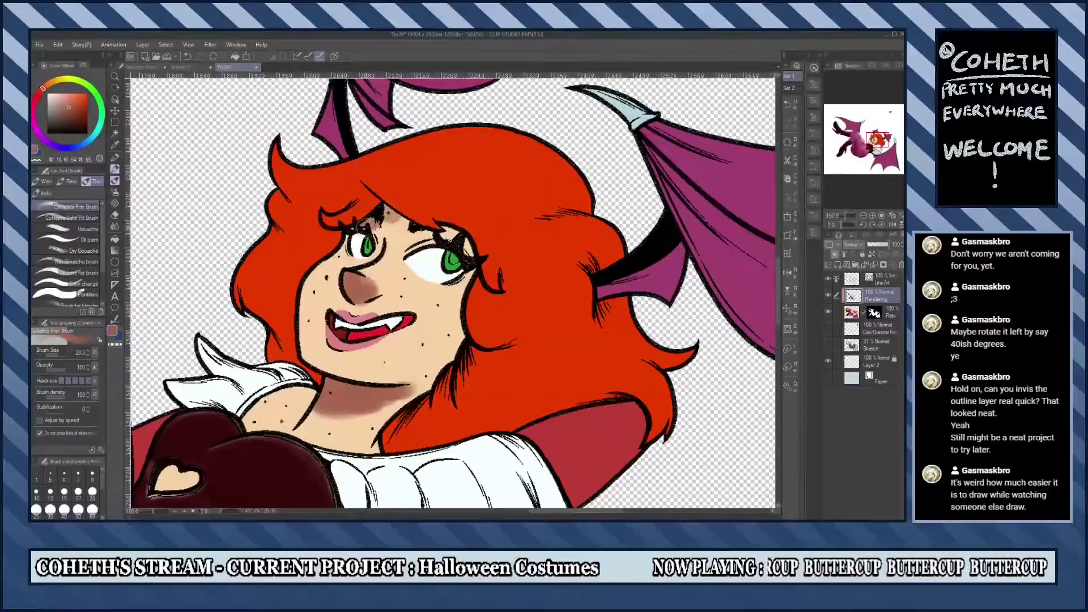
drag(623, 292, 577, 409)
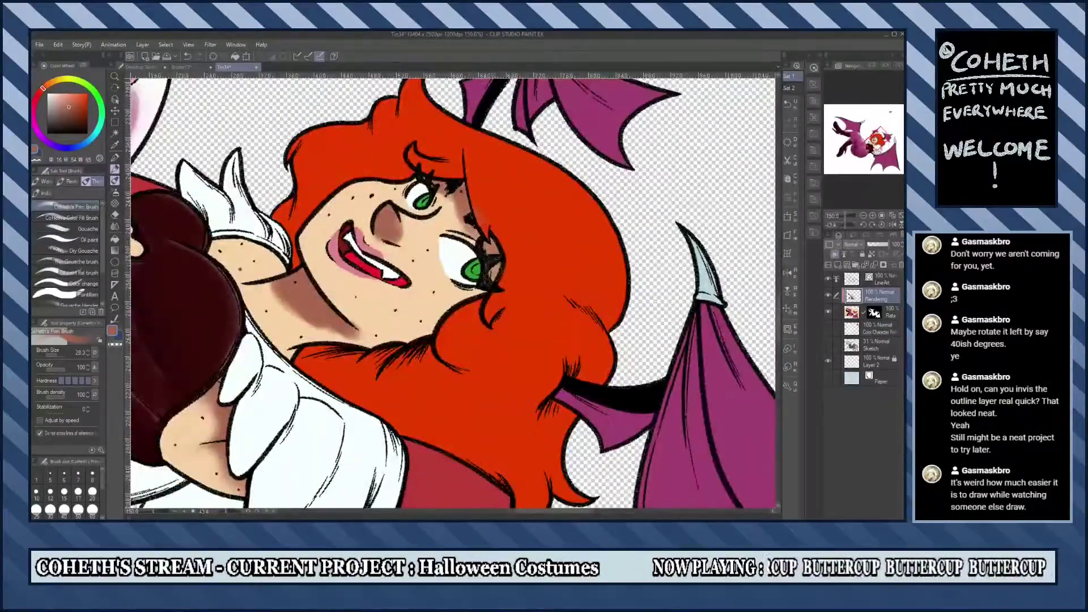
Smooth the neck shadow under the chin into the surrounding skin with the Blend tool.
scroll(451, 292, down, 5)
scroll(451, 292, up, 6)
key(j)
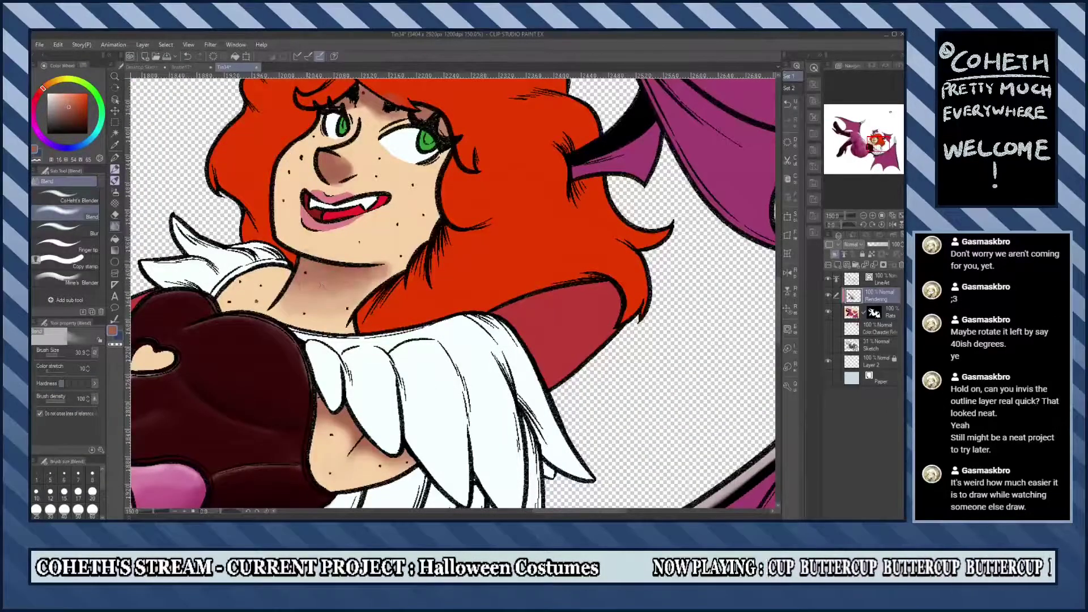
drag(624, 292, 397, 292)
key(ctrl+@)
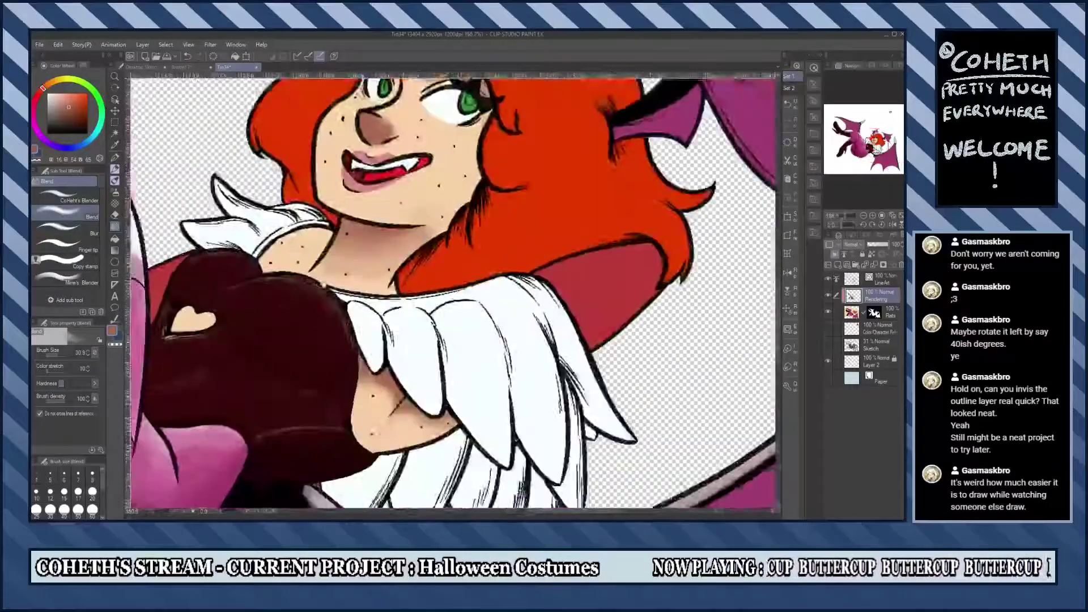
scroll(451, 292, up, 2)
drag(567, 292, 535, 374)
scroll(451, 292, down, 4)
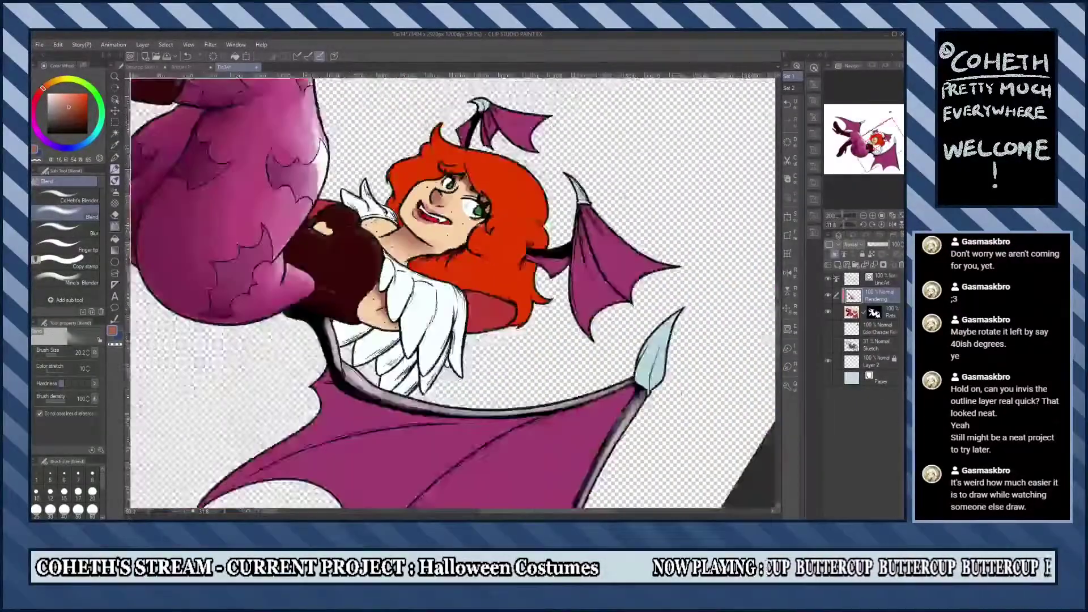
Blend the nose shadow and the forehead shadow beneath the bangs into the face's skin tone.
key(ctrl+@)
scroll(451, 292, up, 3)
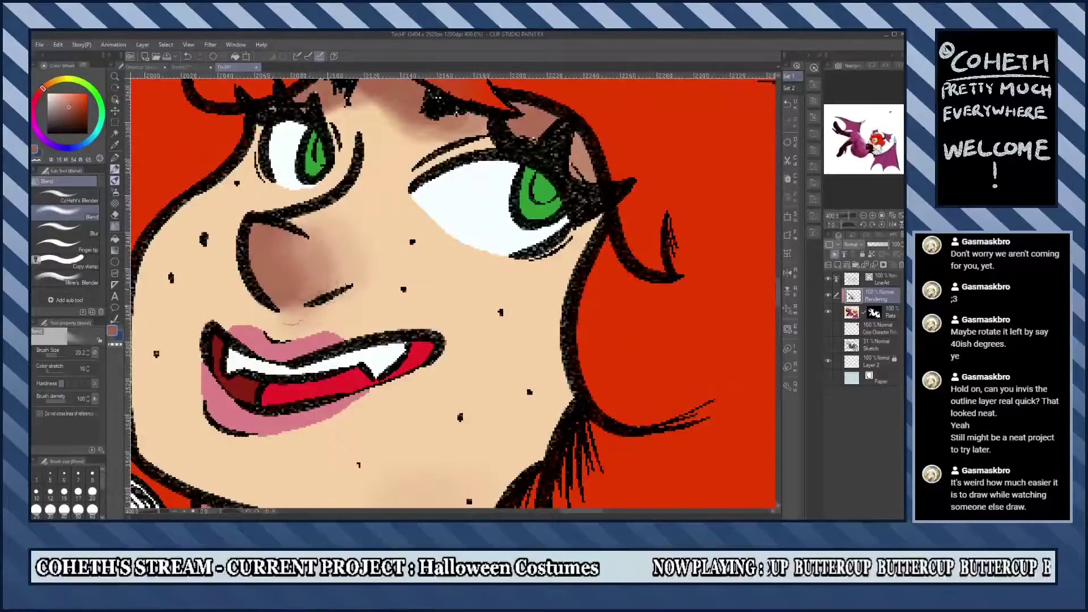
scroll(451, 292, down, 3)
scroll(451, 292, down, 3)
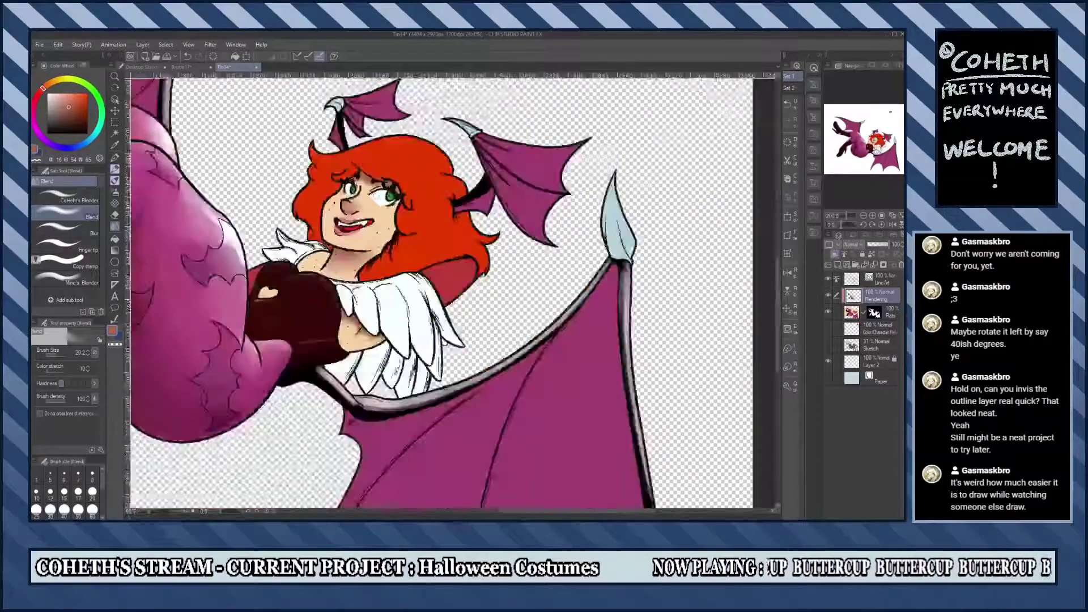
scroll(345, 159, up, 3)
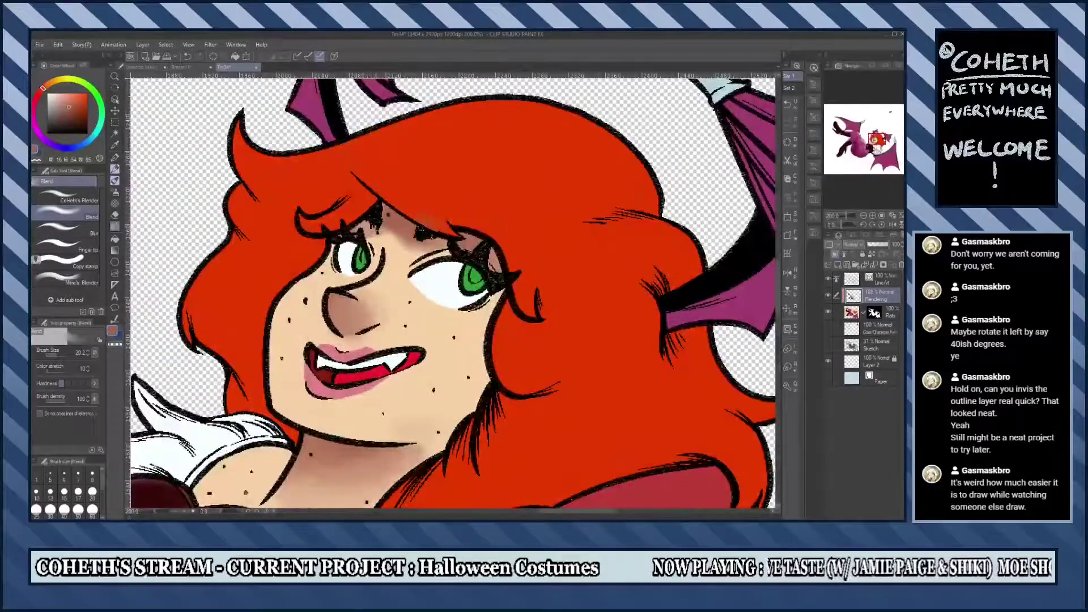
drag(277, 328, 630, 255)
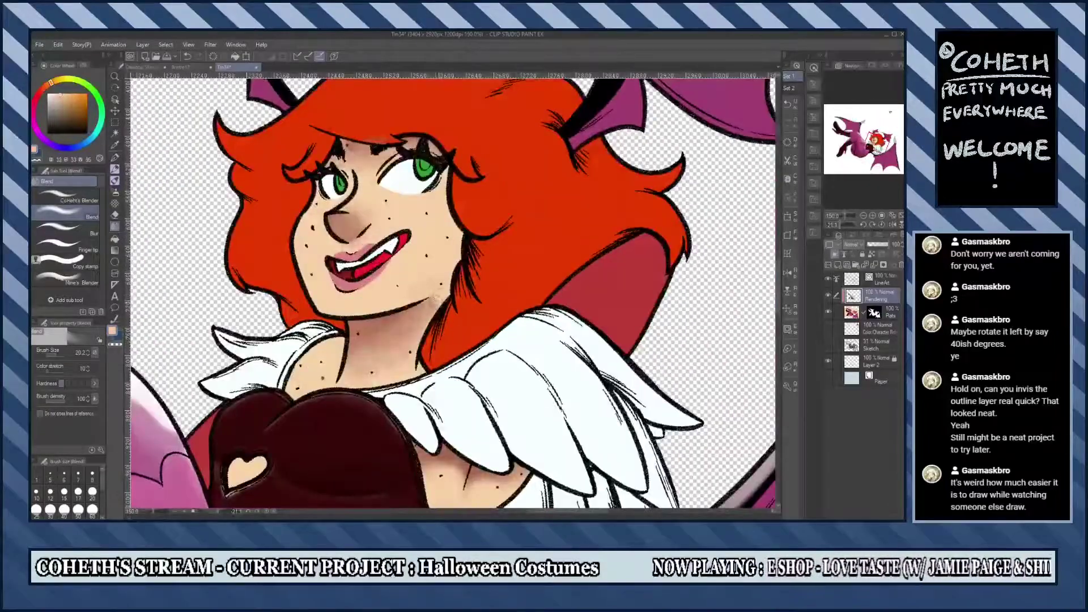
Sample skin tones and refine the soft shading along the jaw and neck, finishing with the Blend tool.
alt+click(435, 299)
key(e)
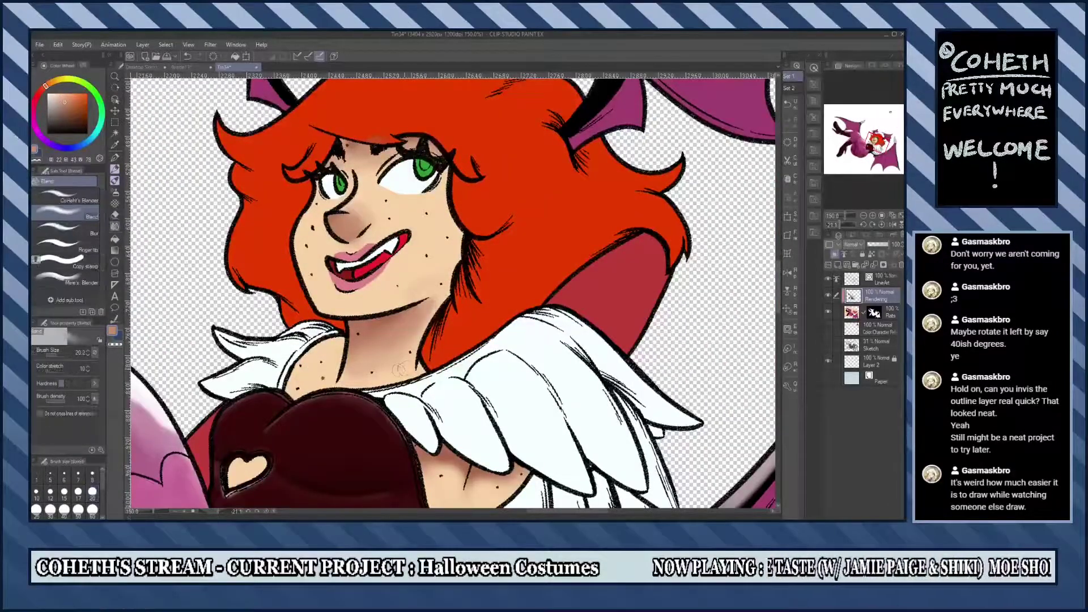
scroll(398, 369, down, 3)
key(j)
drag(388, 382, 502, 343)
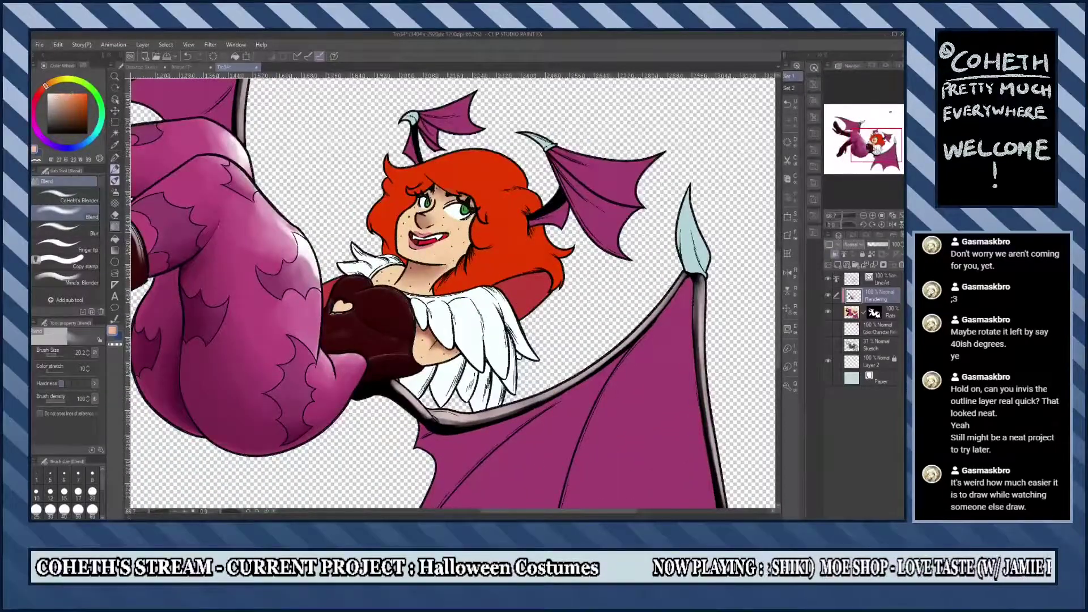
Sample light skin tones with the brush and touch up the highlights on the nose and face.
key(b)
scroll(447, 180, up, 3)
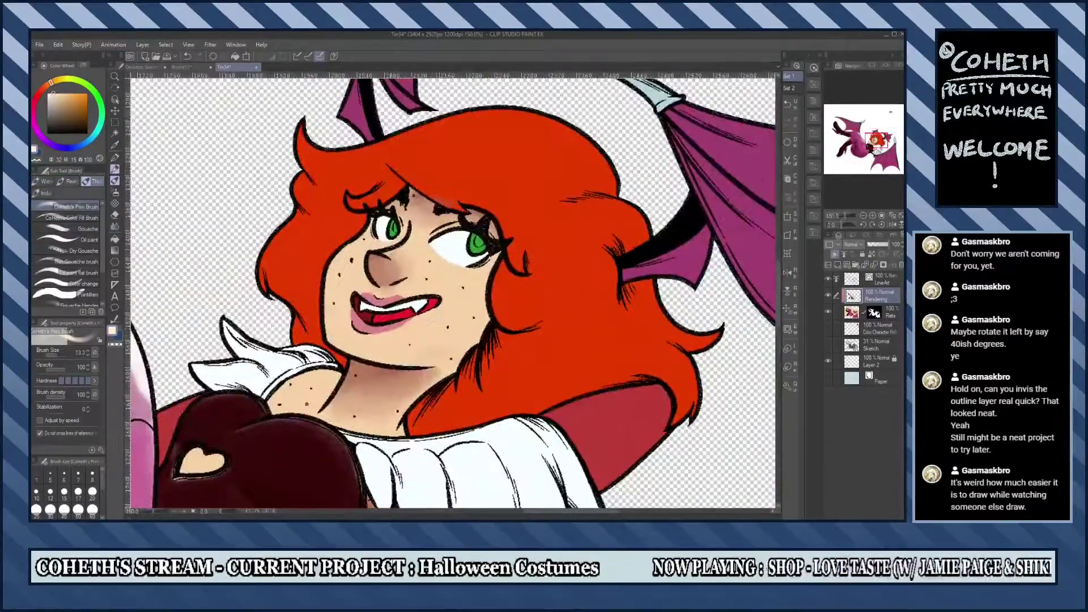
scroll(453, 283, down, 3)
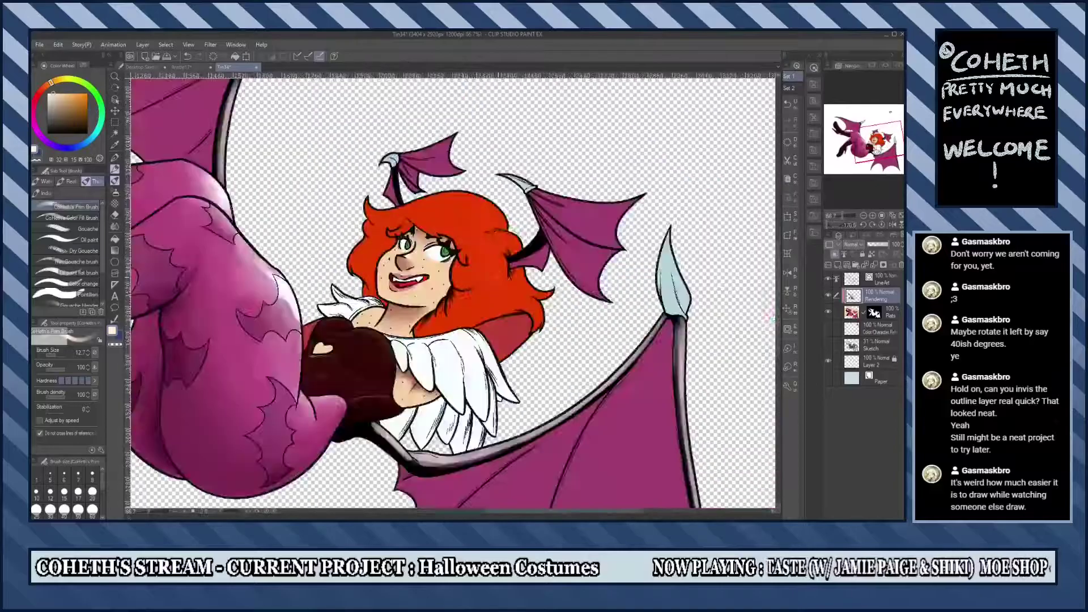
scroll(453, 284, up, 2)
scroll(453, 283, up, 2)
scroll(453, 283, down, 3)
scroll(453, 283, up, 3)
key(bracketright)
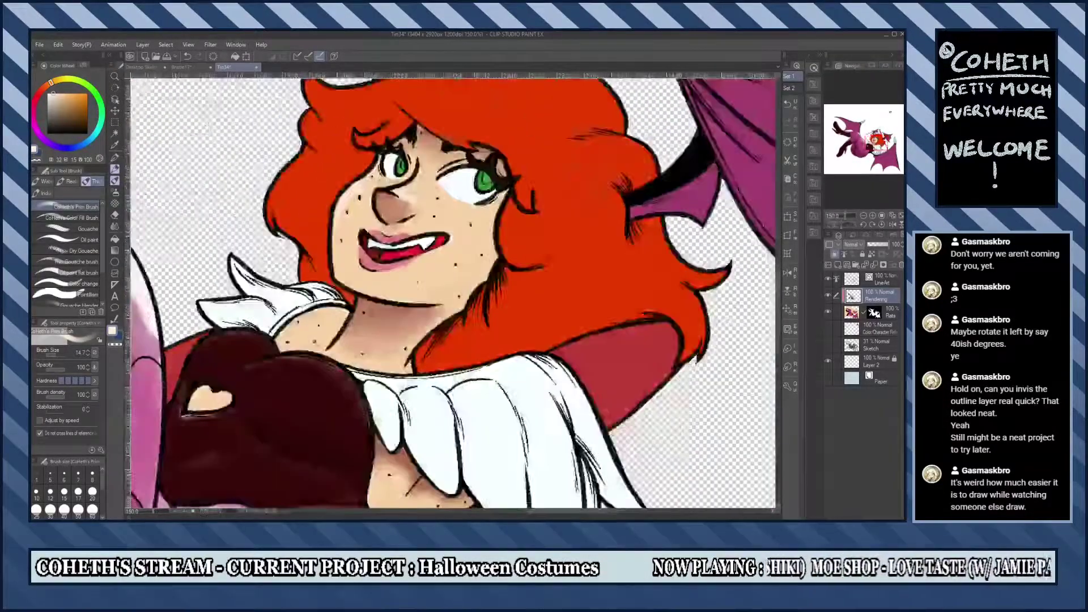
scroll(453, 284, up, 2)
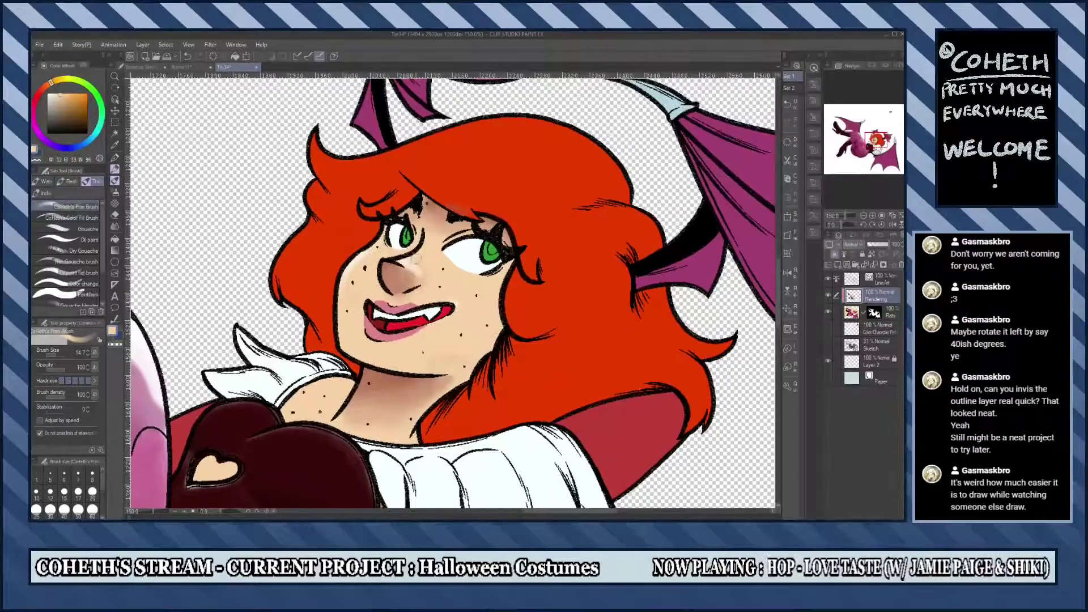
scroll(454, 284, down, 2)
scroll(453, 283, up, 2)
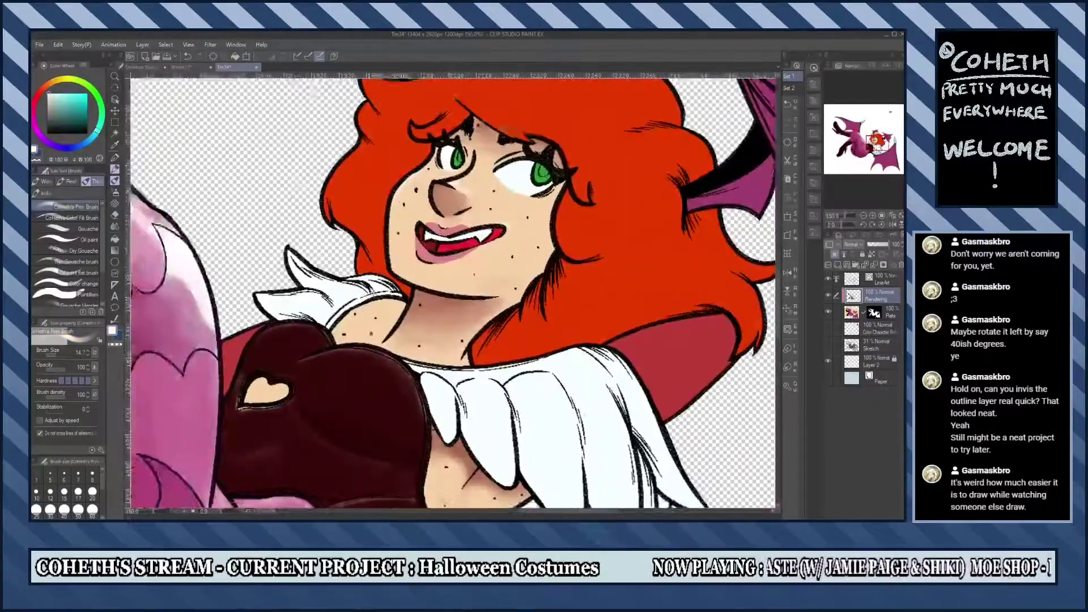
Enlarge the brush and paint light skin tone over the bare shoulder and upper chest.
drag(131, 305, 366, 350)
key(bracketright)
key(bracketright)
key(bracketright)
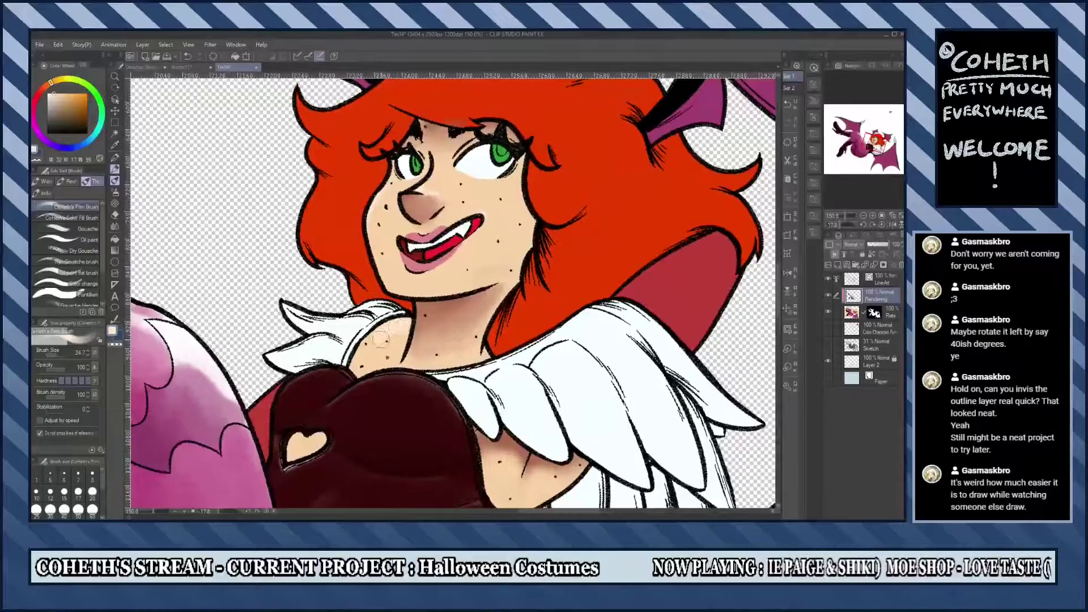
scroll(397, 340, down, 4)
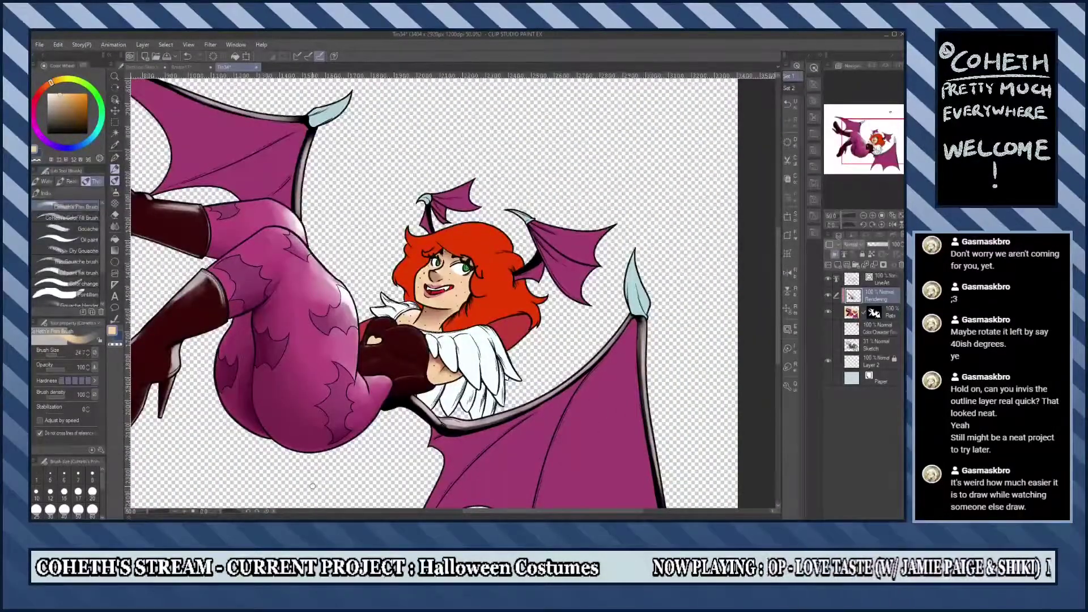
Paint thin greyish highlights along the black bones of the head wings with a smaller brush.
key(bracketleft)
key(bracketleft)
key(bracketleft)
scroll(572, 227, up, 4)
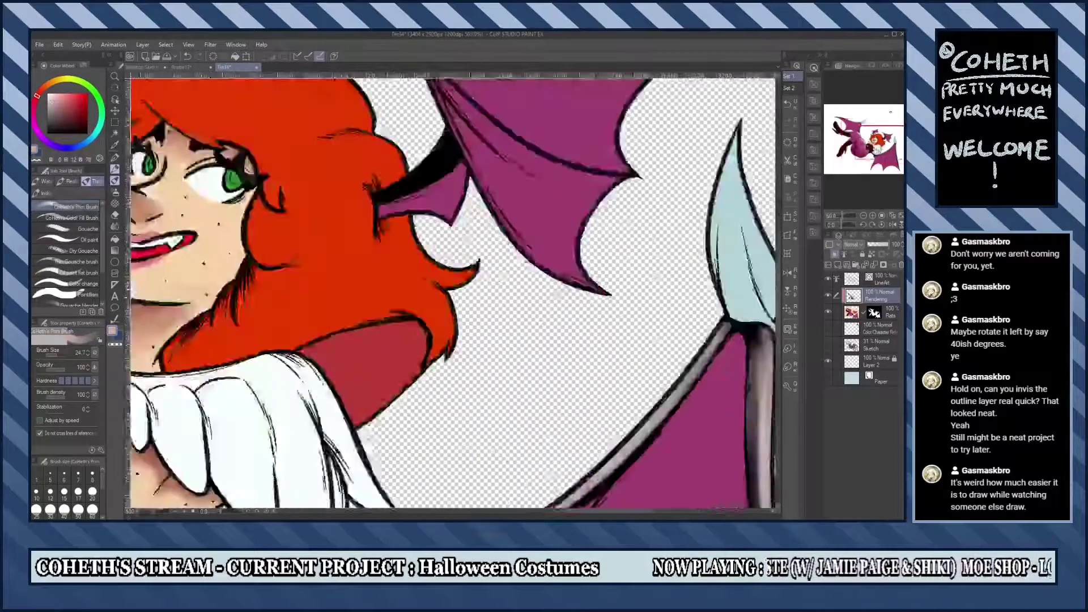
scroll(453, 289, down, 4)
key(minus)
key(minus)
key(minus)
key(minus)
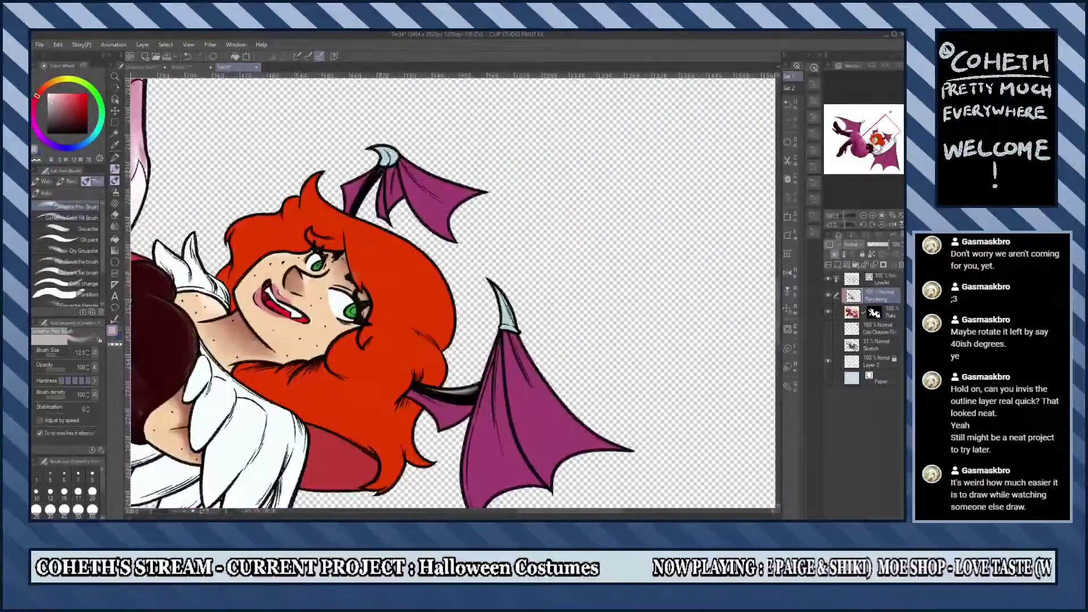
scroll(507, 319, down, 2)
key(ctrl+at)
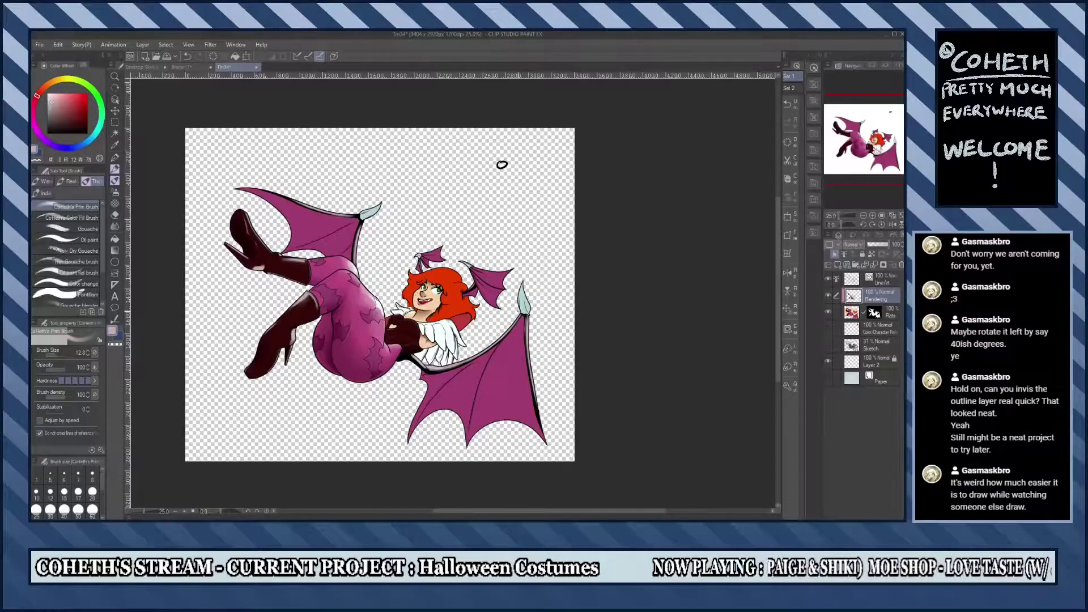
Sample the sleeve's red and paint darker shading along the red sleeve behind the hair.
scroll(502, 165, up, 4)
alt+click(437, 319)
key(bracketright)
key(bracketright)
key(bracketright)
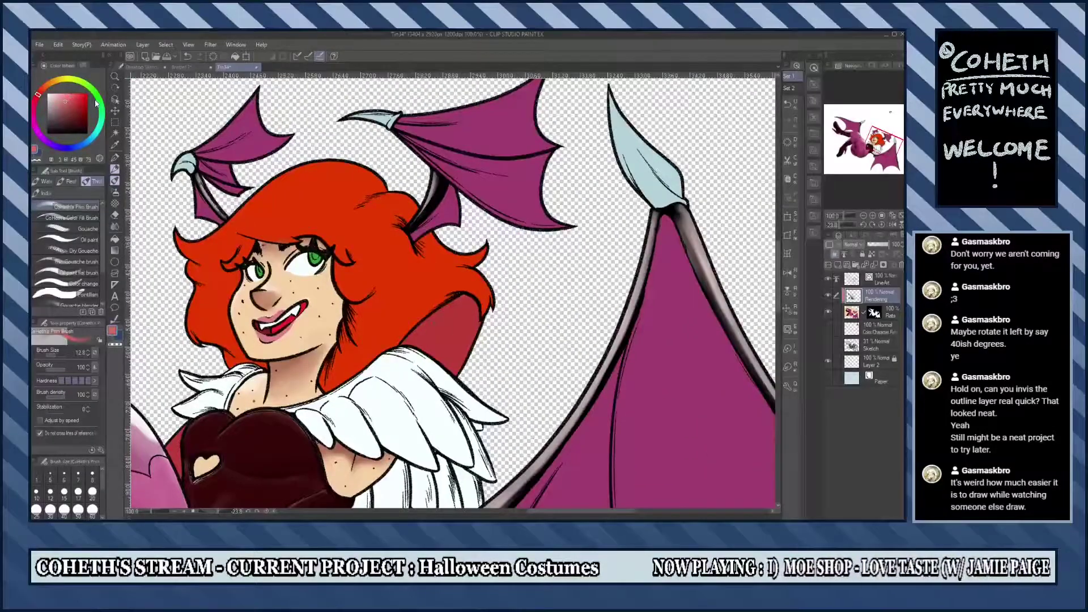
mouse_move(406, 346)
mouse_down()
mouse_move(462, 295)
mouse_move(468, 309)
mouse_move(475, 300)
mouse_up()
alt+click(442, 363)
drag(460, 358, 481, 315)
Smooth the shading on the red sleeve behind the hair with an enlarged Blend tool.
scroll(445, 366, down, 2)
key(j)
scroll(421, 355, up, 3)
key(bracketright)
key(bracketright)
mouse_move(396, 357)
mouse_down()
mouse_move(421, 330)
mouse_move(414, 351)
mouse_move(446, 314)
mouse_up()
scroll(446, 313, down, 5)
scroll(446, 314, up, 5)
scroll(396, 311, down, 2)
scroll(366, 312, up, 1)
scroll(367, 312, down, 2)
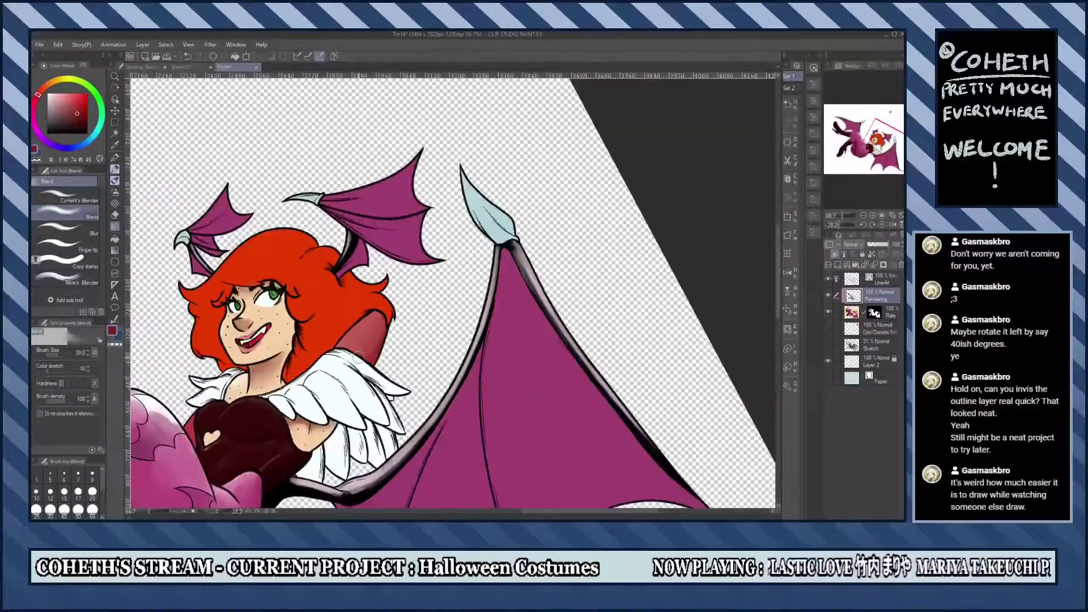
Sample a lighter red with the brush and add soft highlights to the red sleeve.
key(b)
scroll(351, 318, up, 1)
alt+click(269, 282)
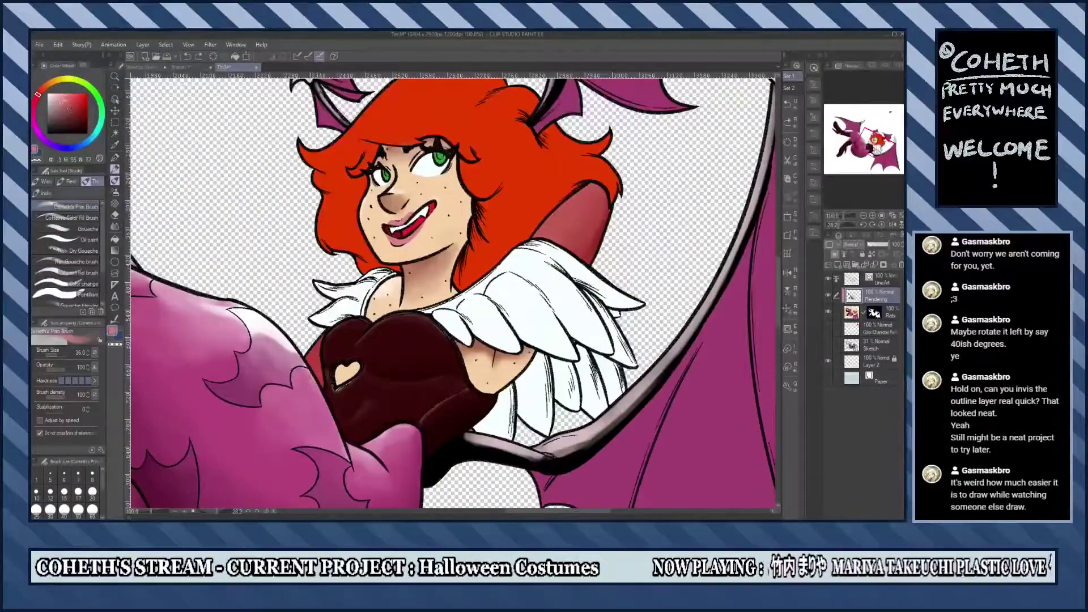
scroll(318, 345, down, 2)
scroll(442, 340, up, 1)
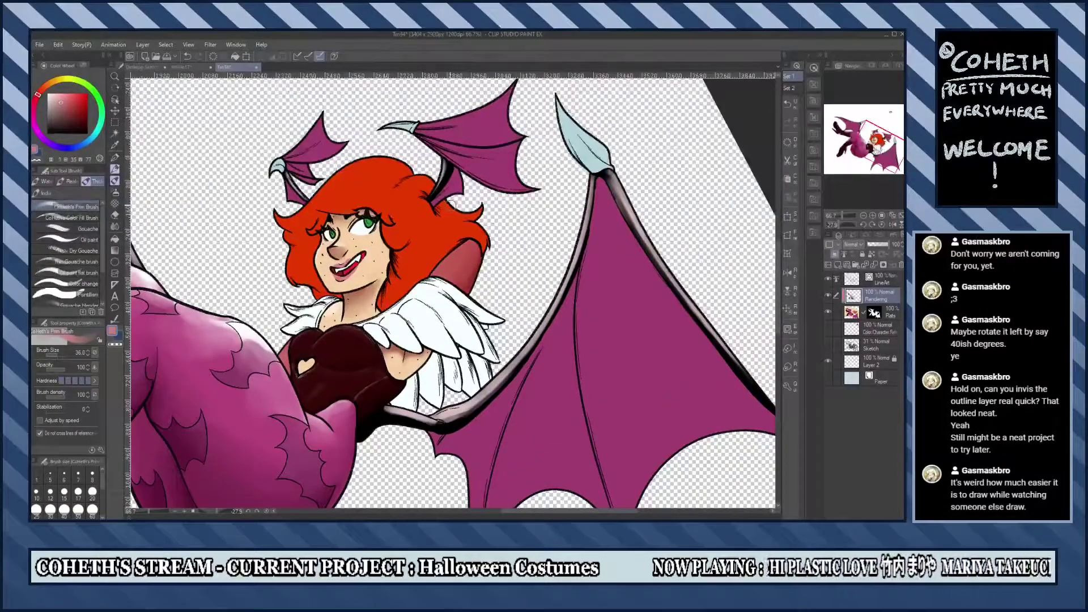
key(ctrl+0)
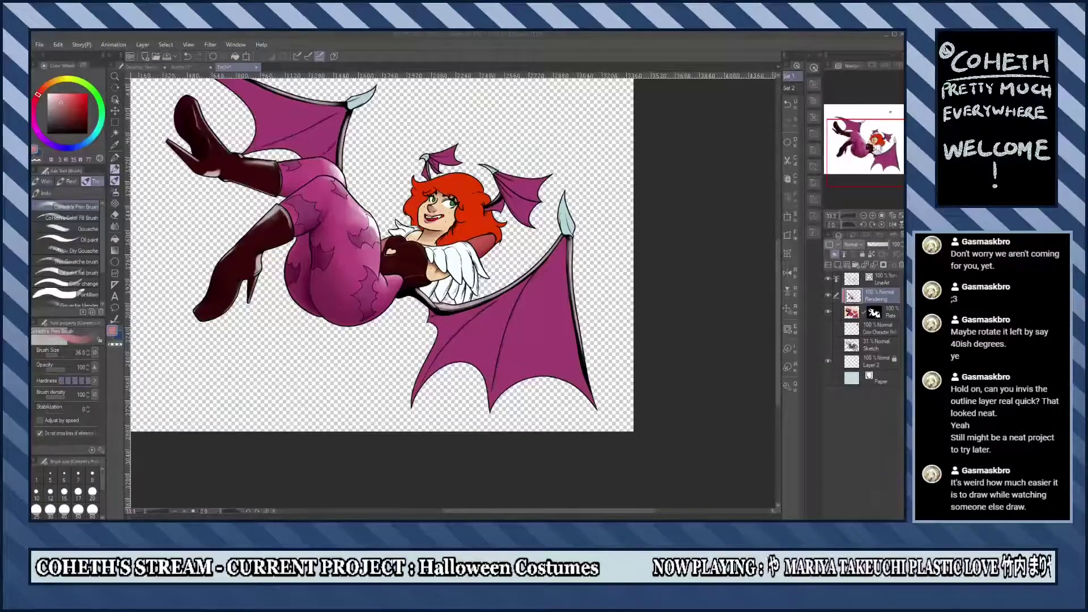
Paint dark red shadows on the hair on both sides of the face and beside the neck.
scroll(540, 83, up, 2)
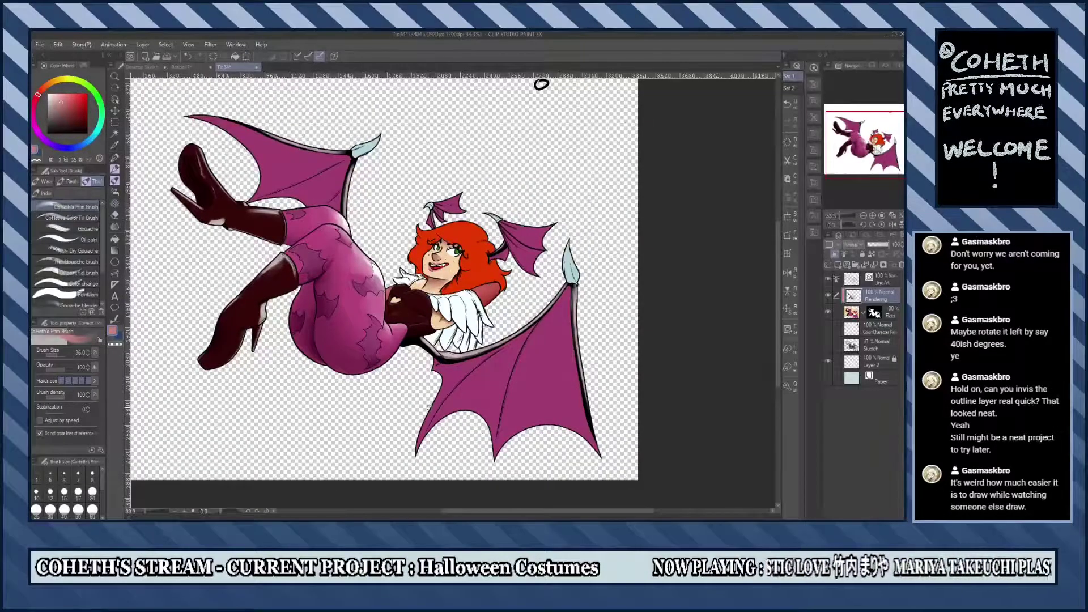
key(ctrl+alt+0)
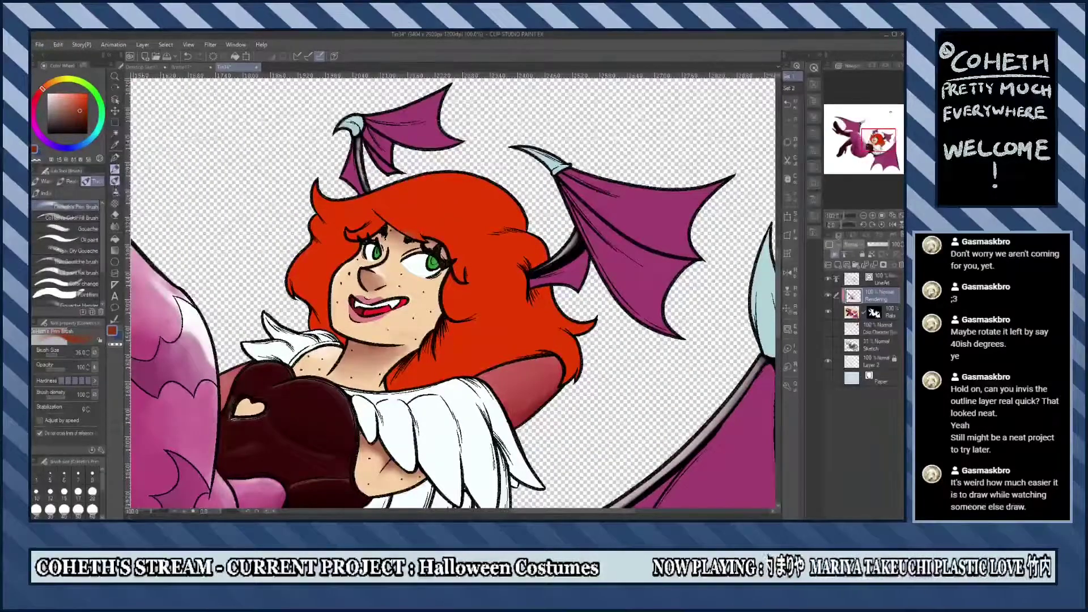
drag(324, 279, 321, 313)
drag(317, 269, 313, 289)
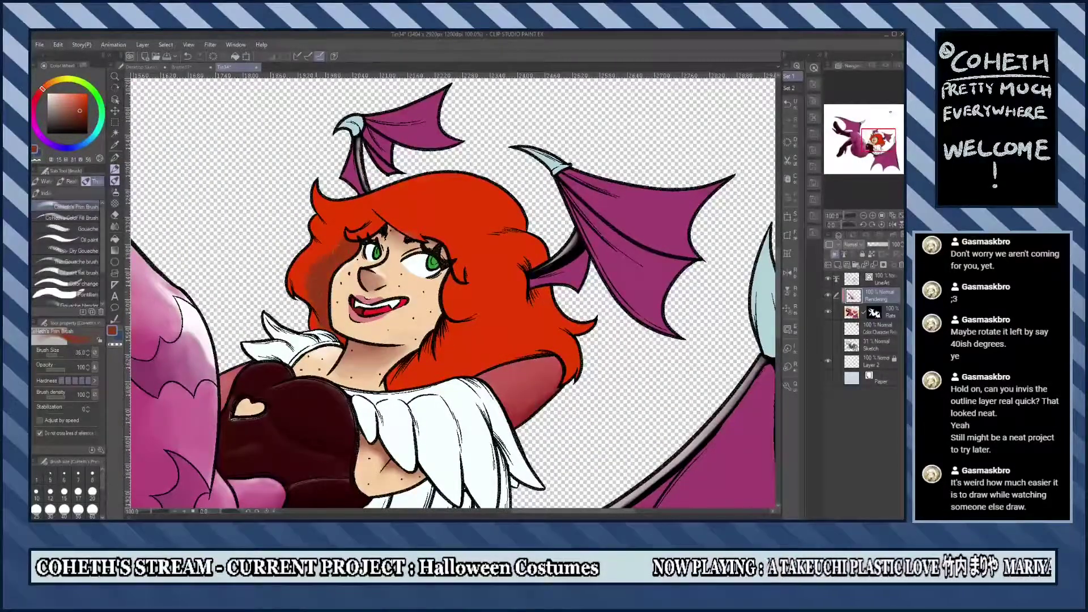
drag(447, 331, 400, 380)
drag(394, 375, 385, 383)
drag(465, 285, 445, 320)
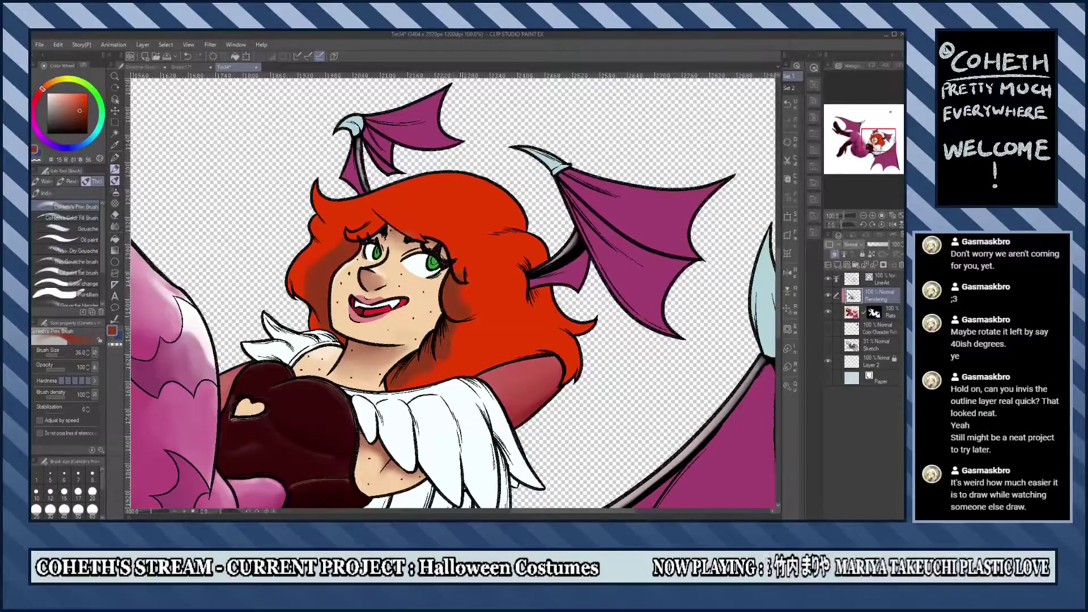
drag(435, 368, 442, 374)
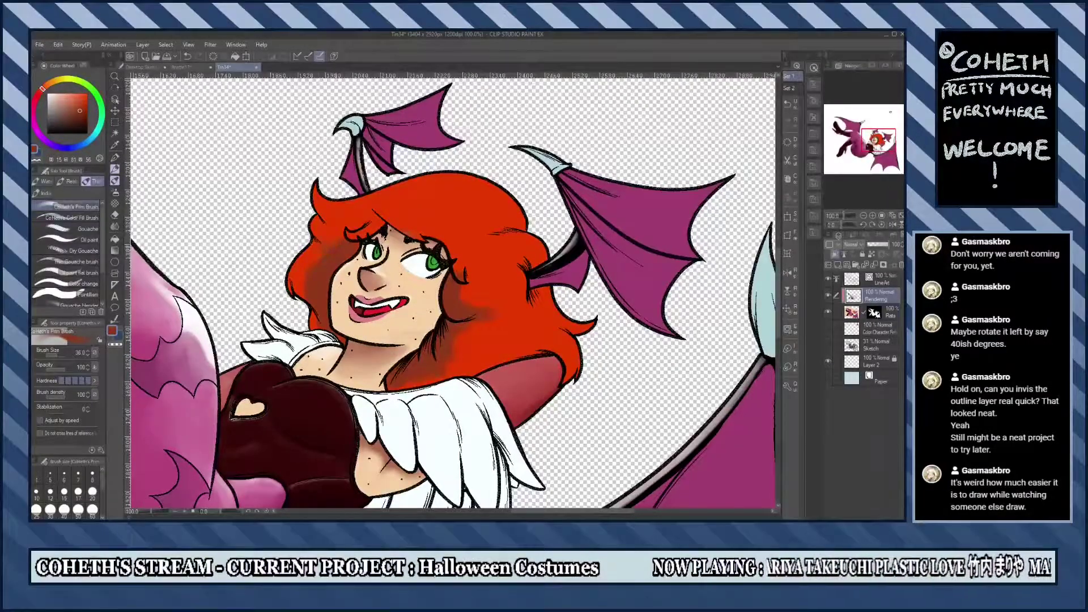
Extend the dark red hair shadow along the lower locks above the sleeve.
key(-)
key(-)
key(^)
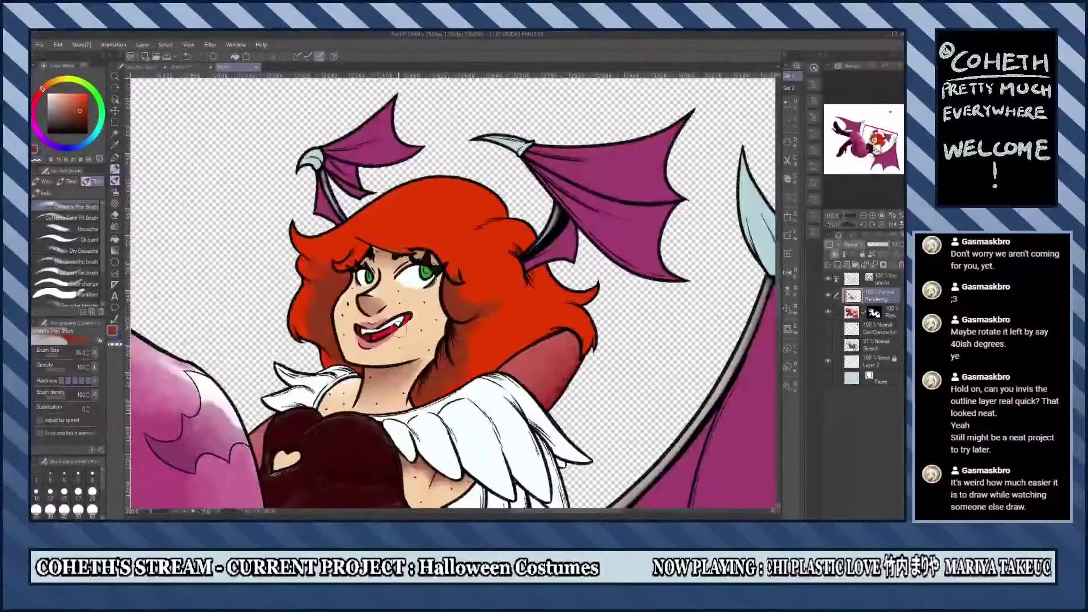
key(^)
key(^)
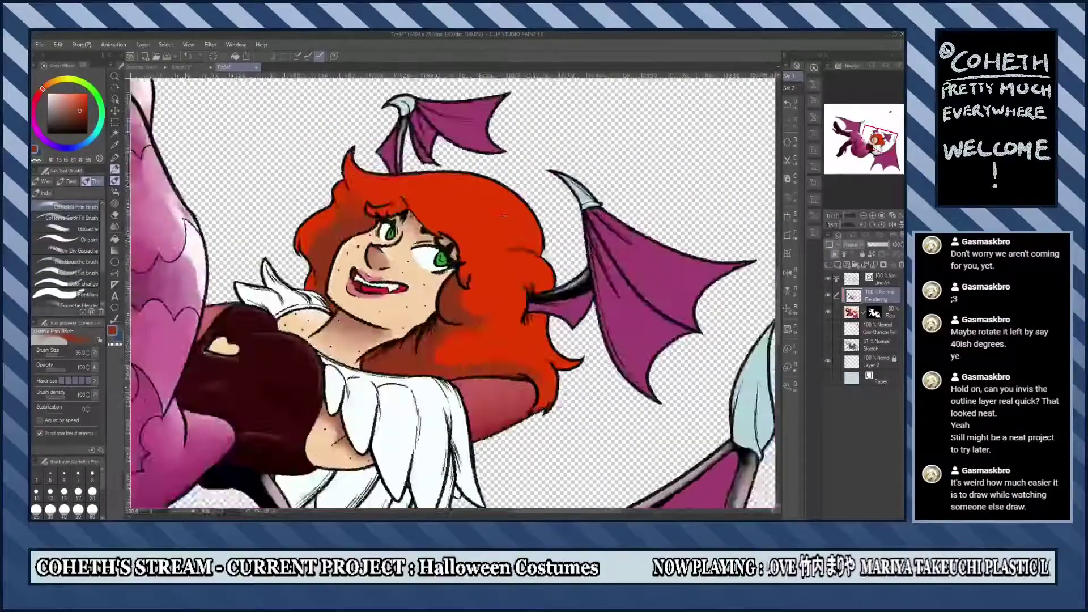
key(^)
key(^)
key(^)
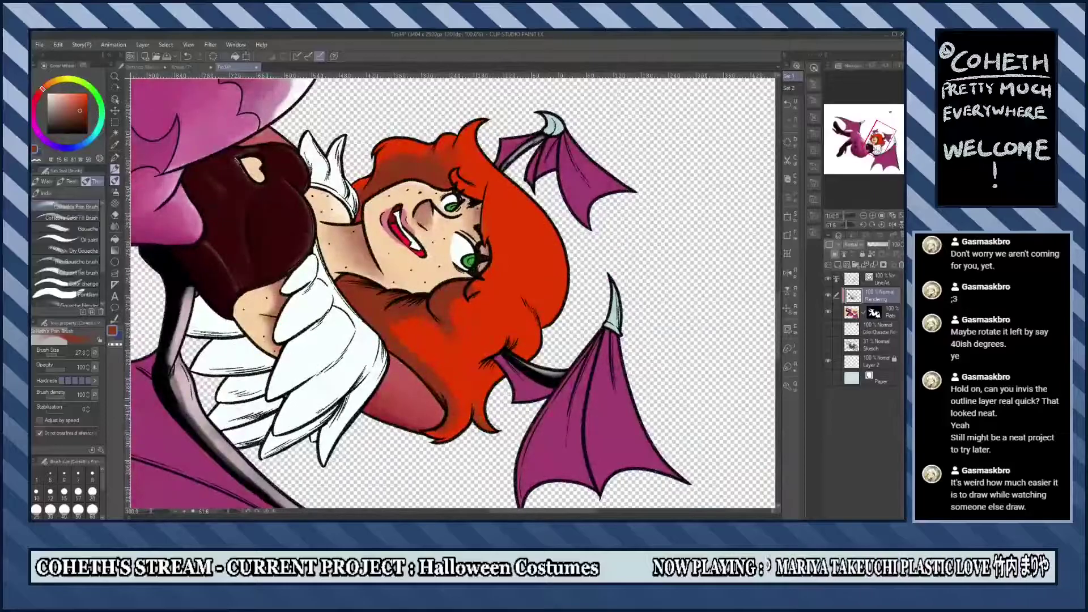
Deepen the dark red shading on the locks framing the face and along the hair's lower edge with a smaller brush.
key(-)
key(-)
key(-)
key(-)
key(-)
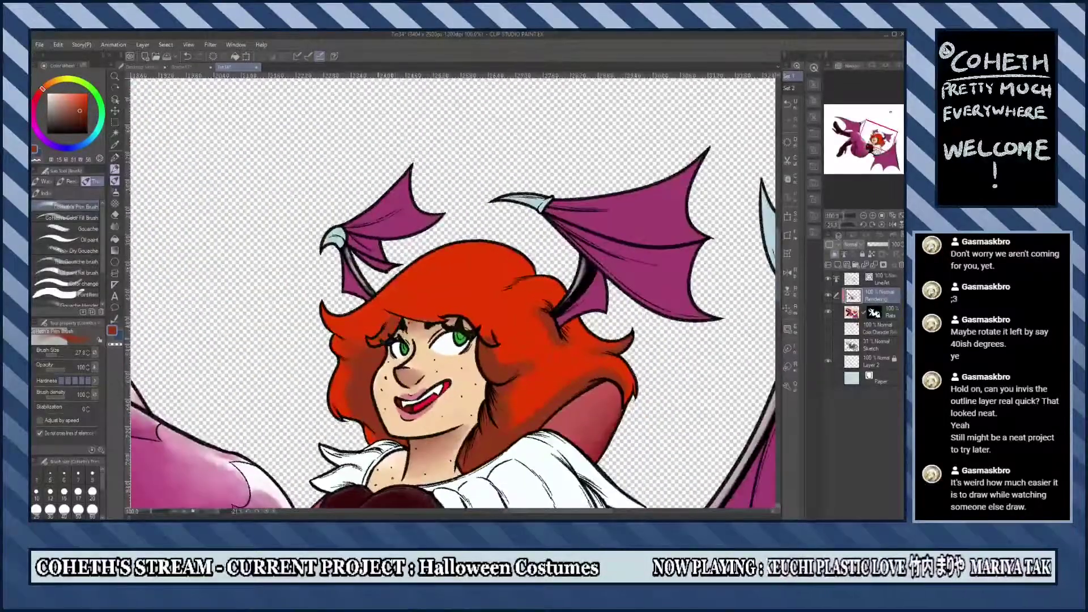
key(^)
key(^)
key(^)
key(^)
key(^)
key(^)
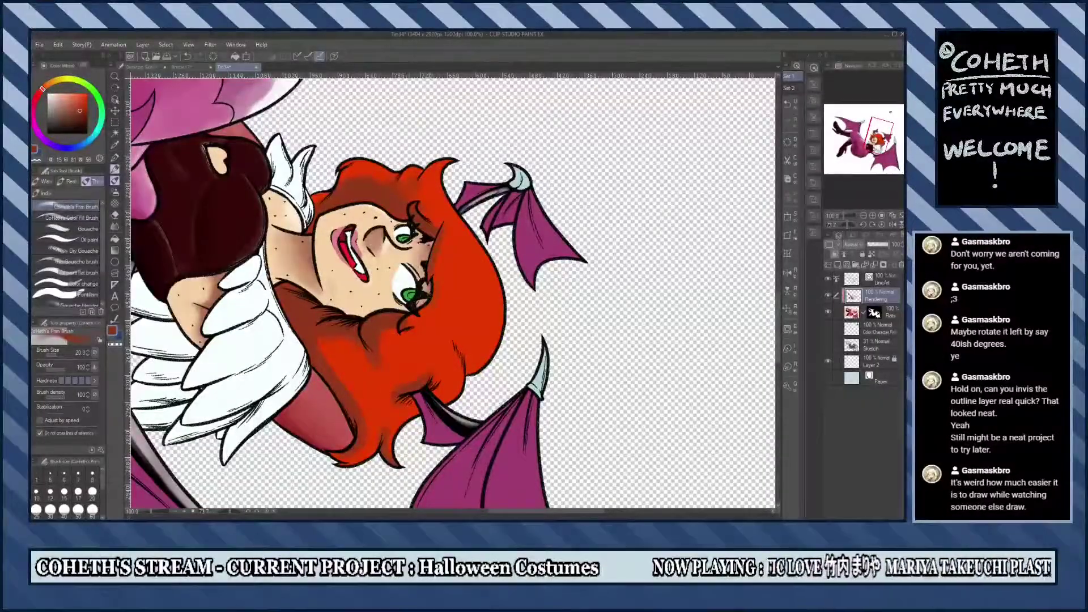
key(-)
key(-)
key(-)
key(-)
key(-)
key(-)
scroll(451, 292, down, 2)
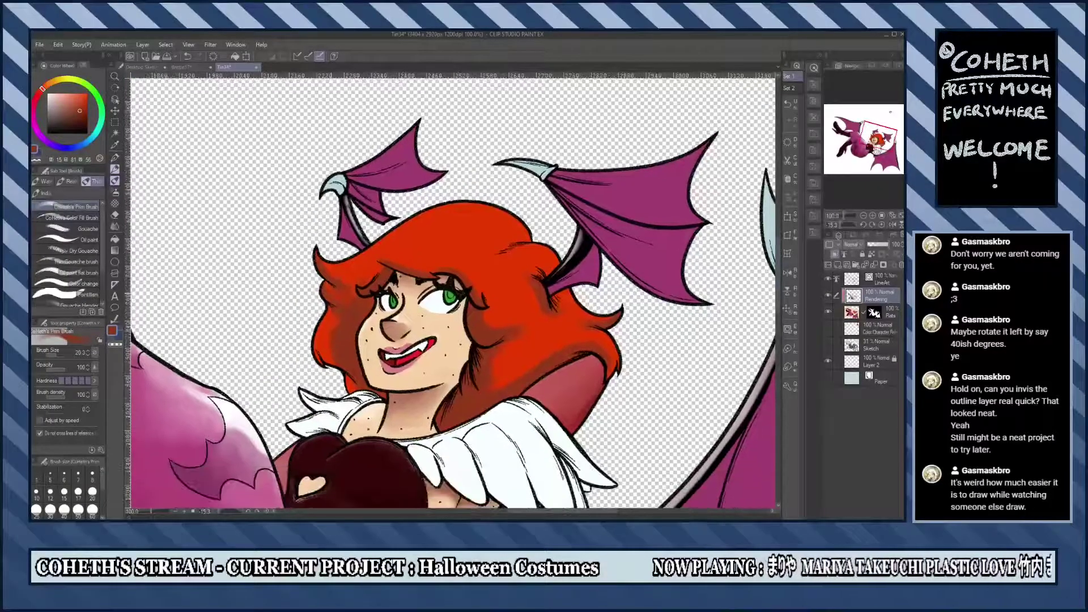
Add dark red shadows to the bangs and to the hair around the base of the larger head wing.
key(^)
key(^)
key(^)
key(^)
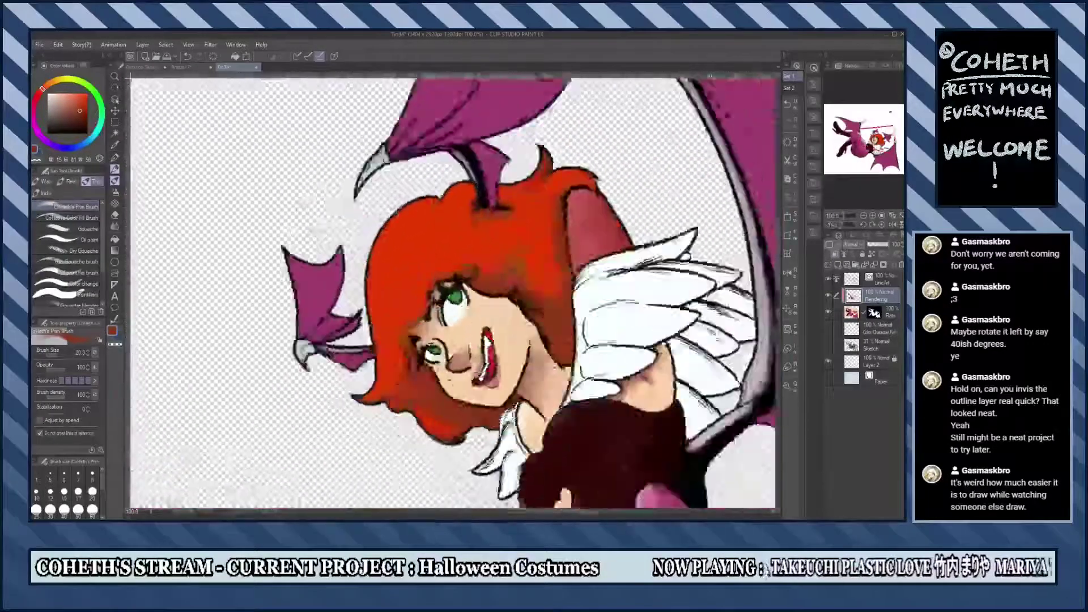
key(^)
key(^)
key(^)
key(^)
key(^)
key(^)
key(^)
key(^)
key(^)
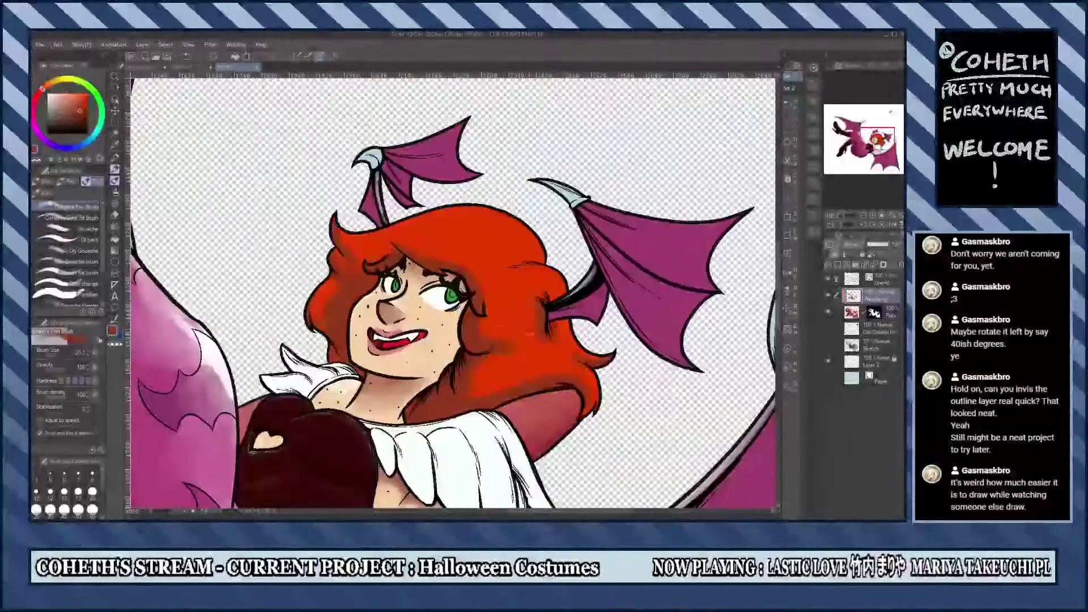
key(-)
key(-)
key(-)
key(-)
key(-)
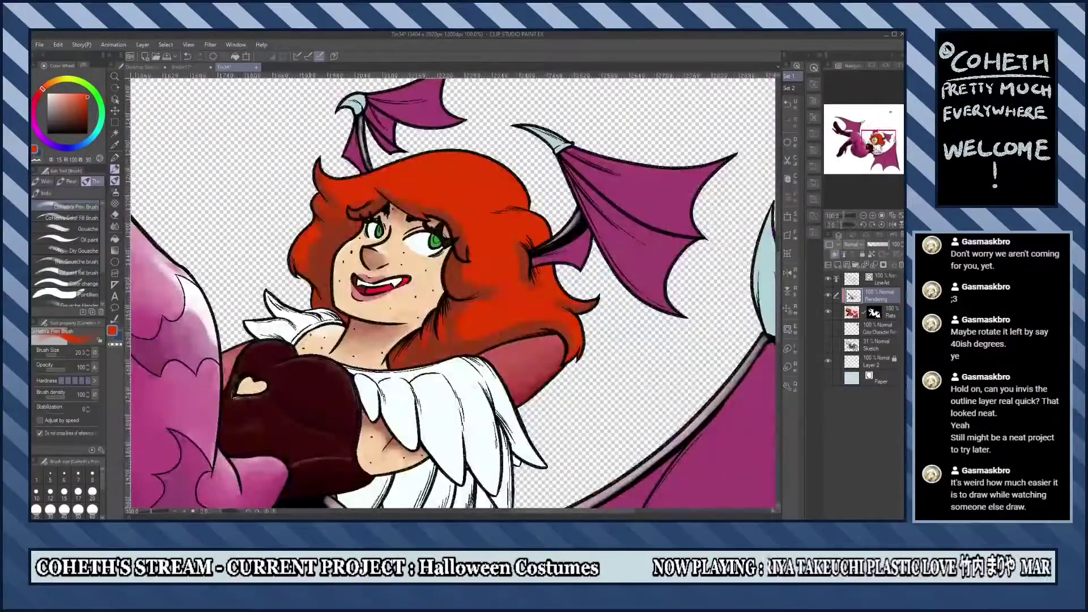
Refine the dark red shading on the bangs and on the locks framing the face with a smaller brush.
scroll(226, 181, up, 2)
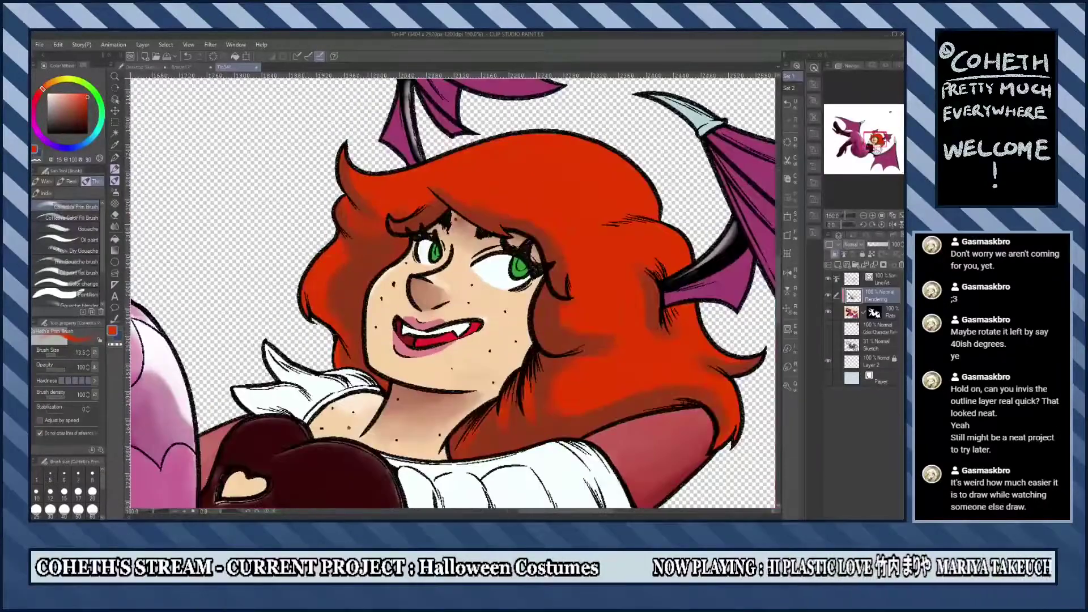
key(-)
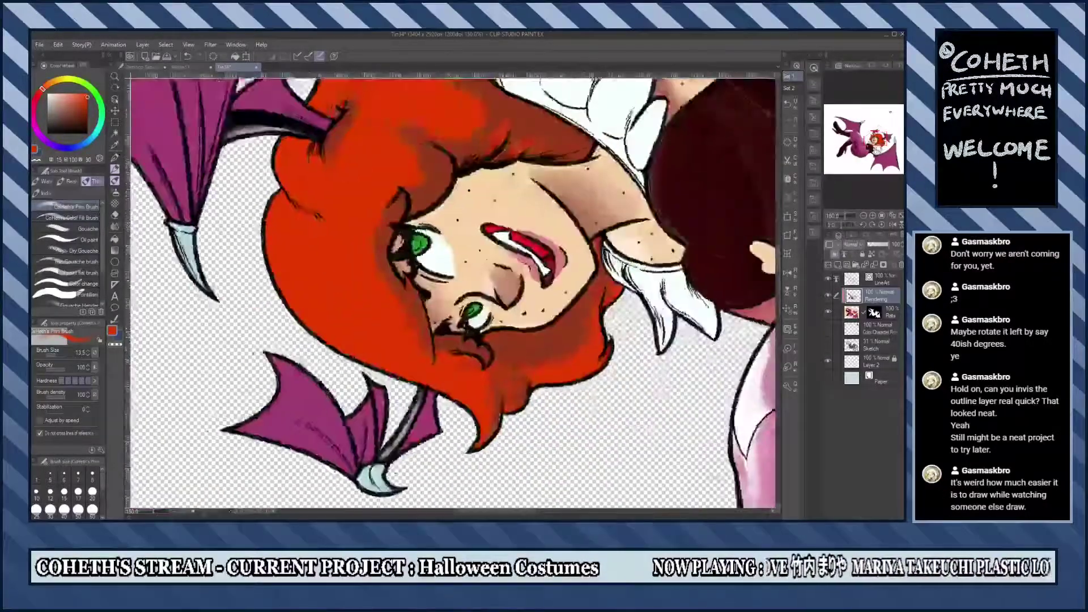
key(-)
key(-)
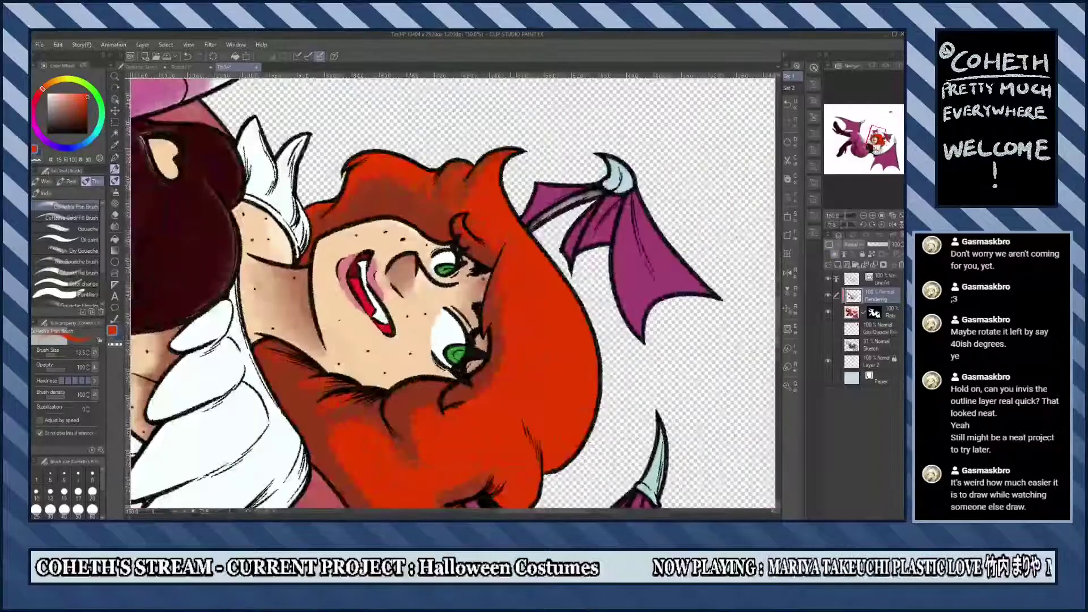
key(-)
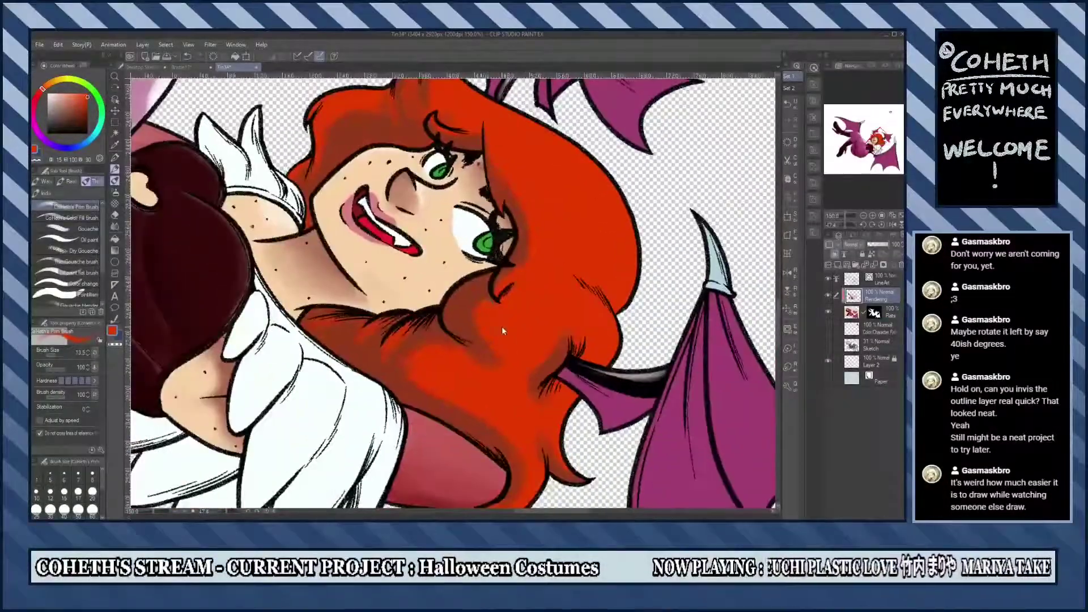
Deepen the dark red shadows in the lower locks above the sleeve and beneath the larger head wing.
key(-)
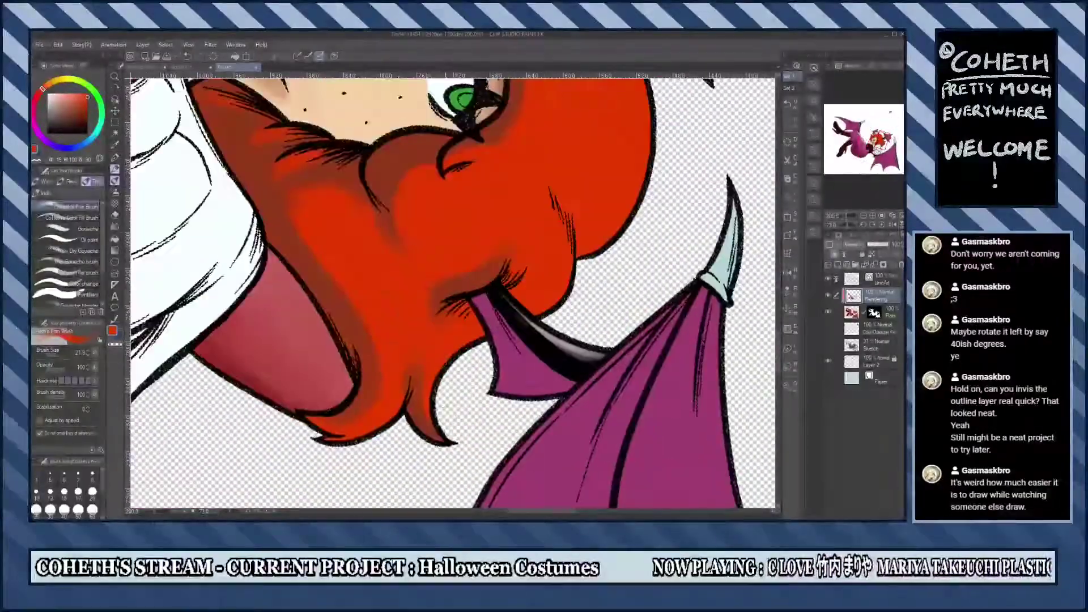
key(-)
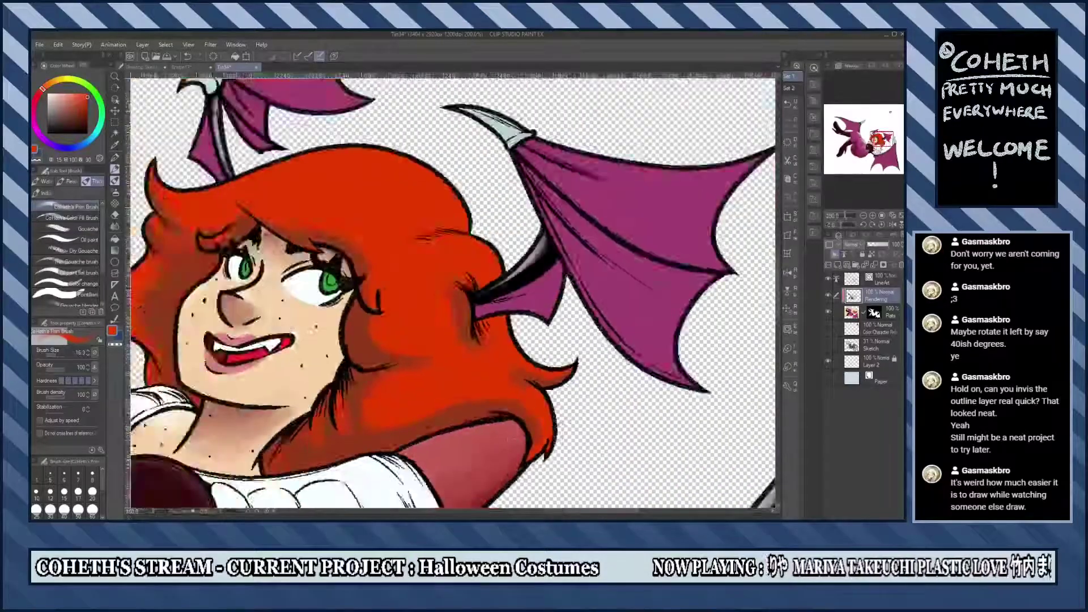
key(-)
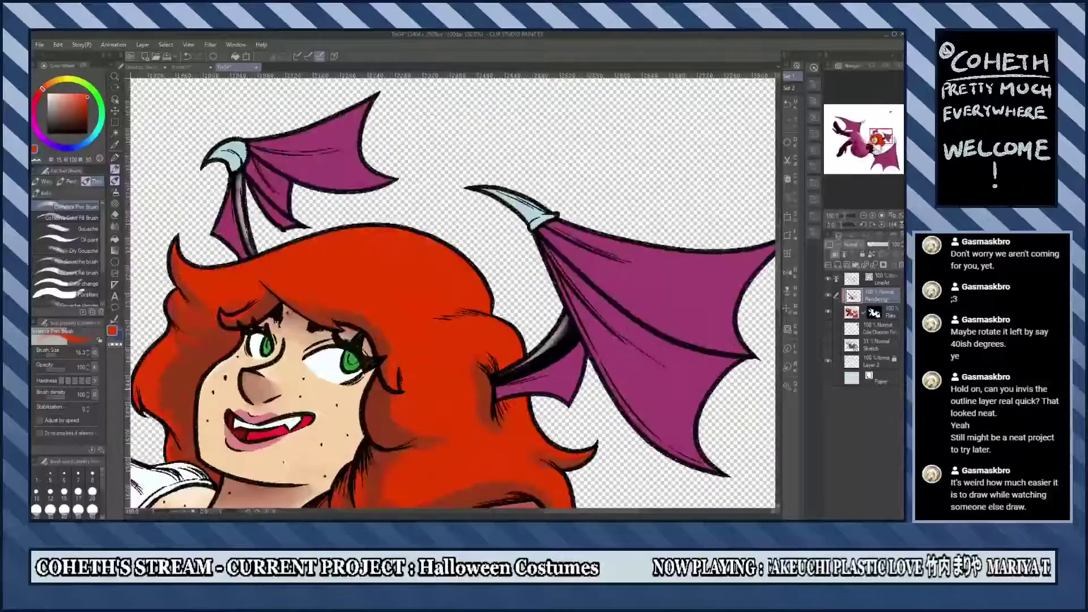
key(-)
key(-)
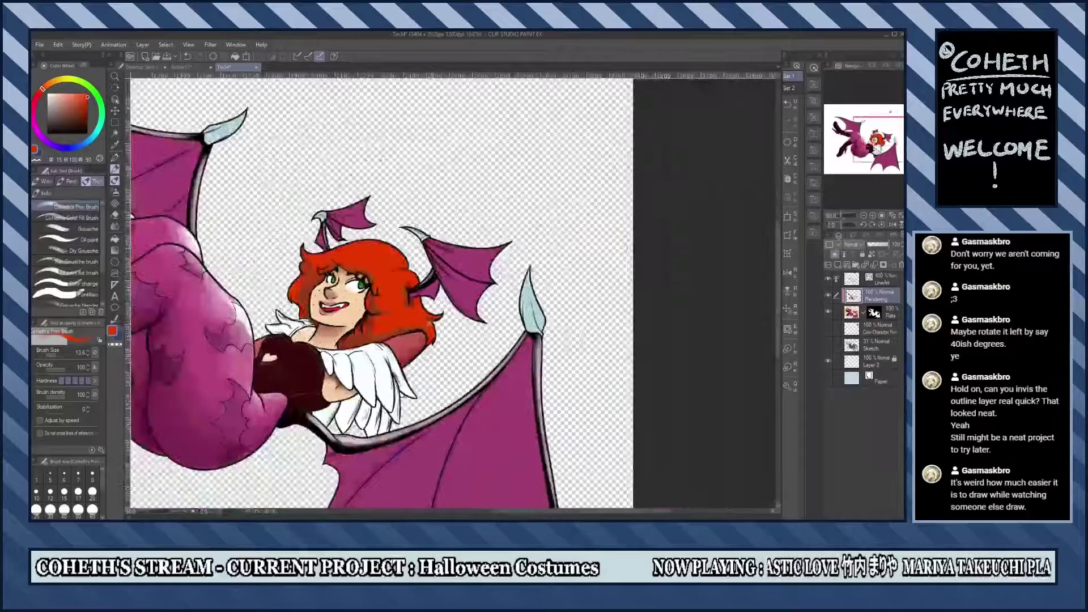
Paint a lighter orange-red highlight along the crown's outer edge with the brush at size 12.
key(ctrl+plus)
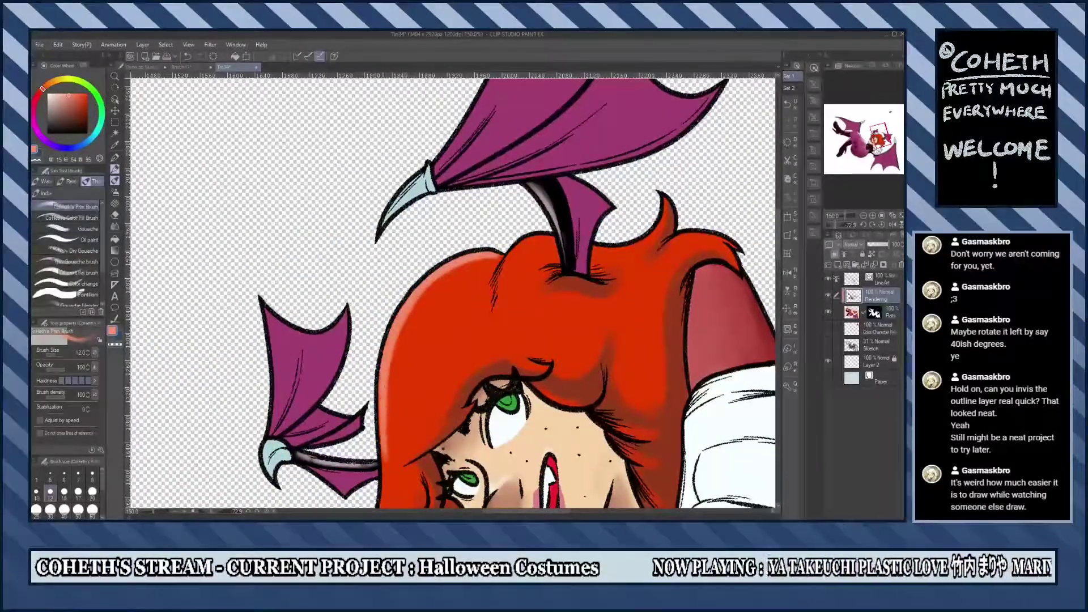
scroll(453, 295, down, 3)
key(minus)
key(minus)
key(minus)
key(minus)
key(minus)
key(minus)
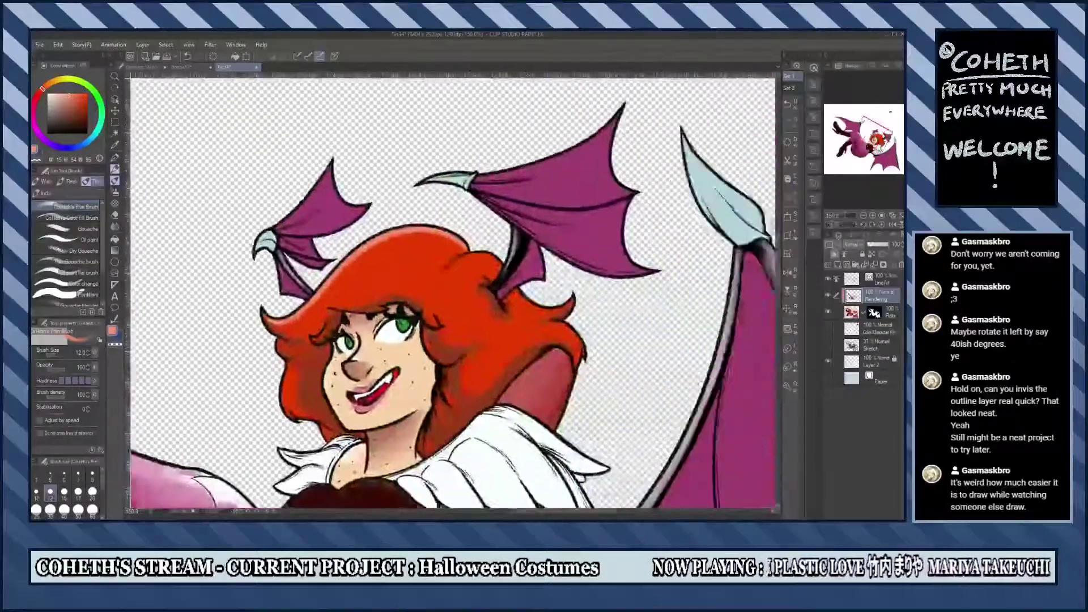
Extend the light orange-red highlights along the hair's outer edge and onto the tuft beside the larger head wing.
key(minus)
key(minus)
key(minus)
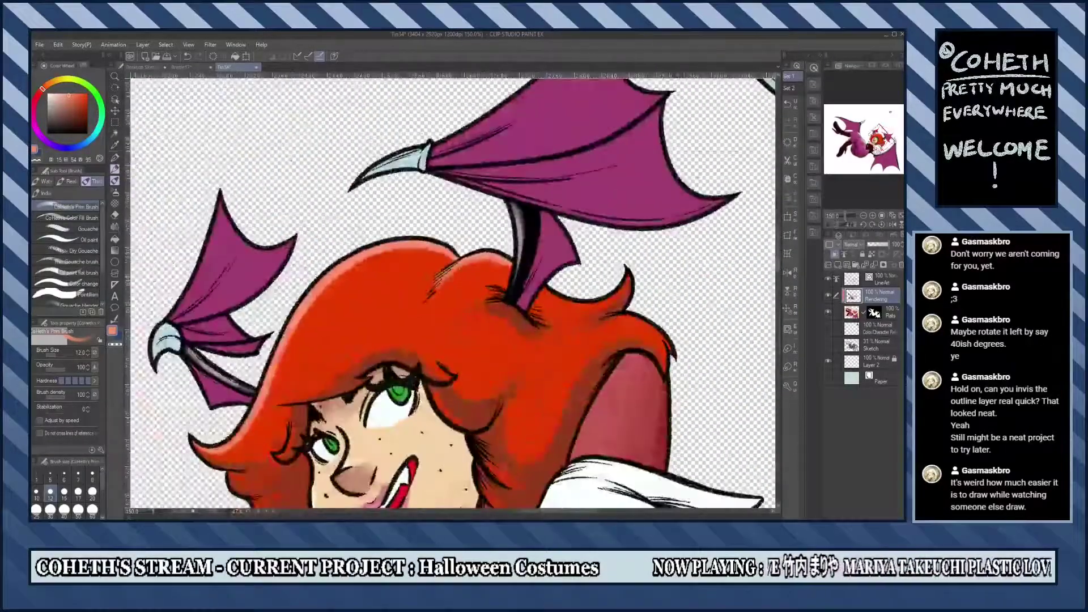
key(ctrl+minus)
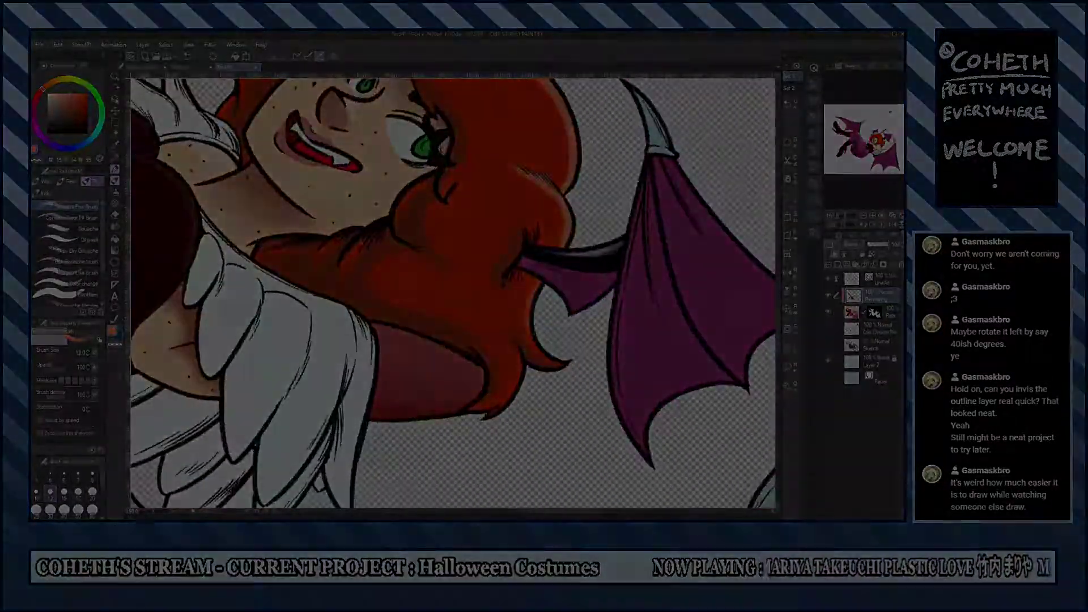